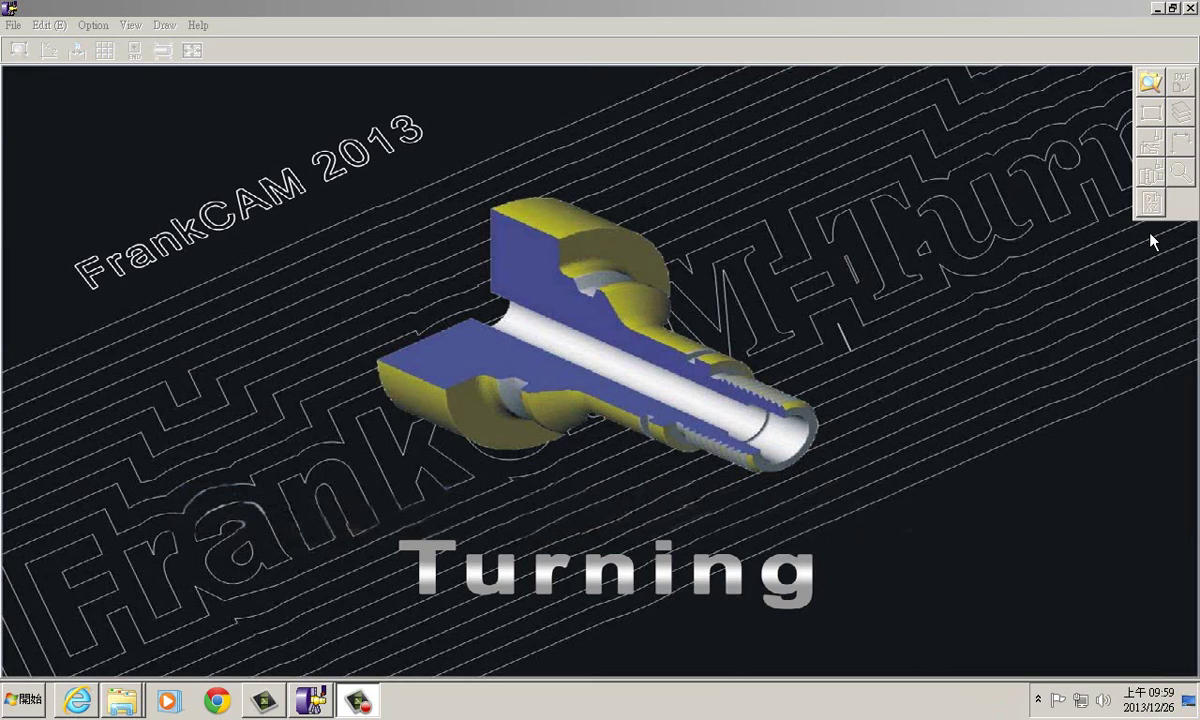
# Step: Open the Fanuc-Sample-780203A.FCAM project and accept its material setup in MM
pyautogui.click(1152, 85)
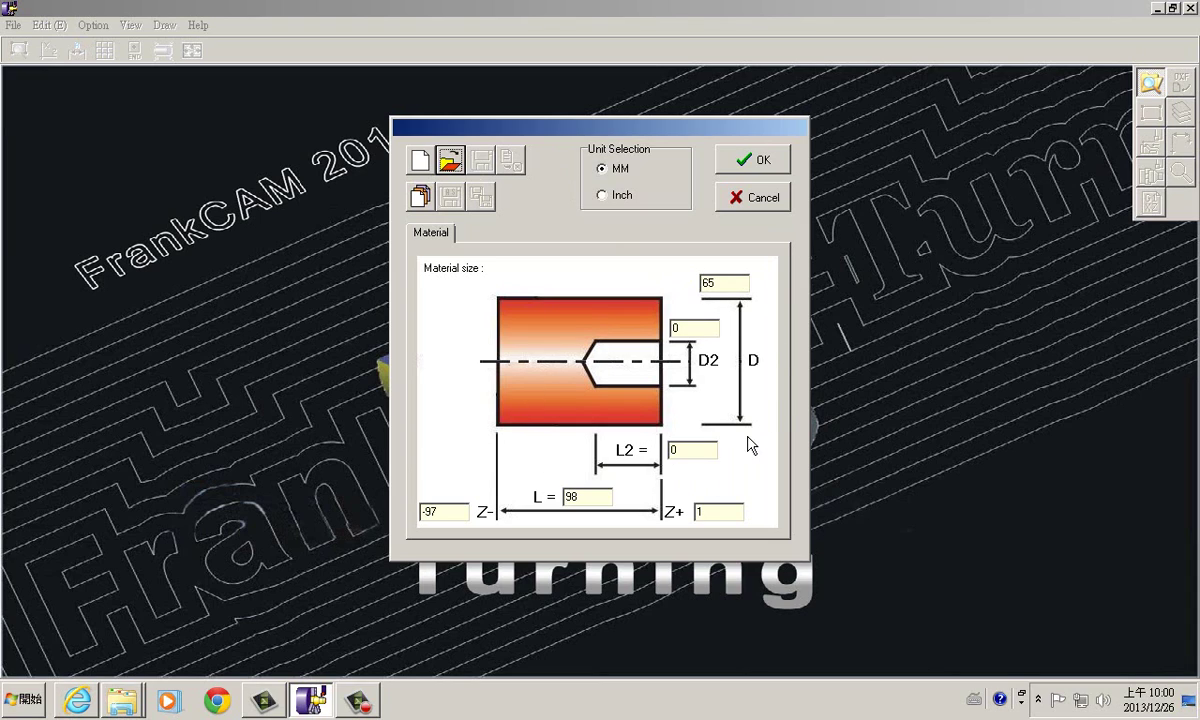
pyautogui.click(466, 174)
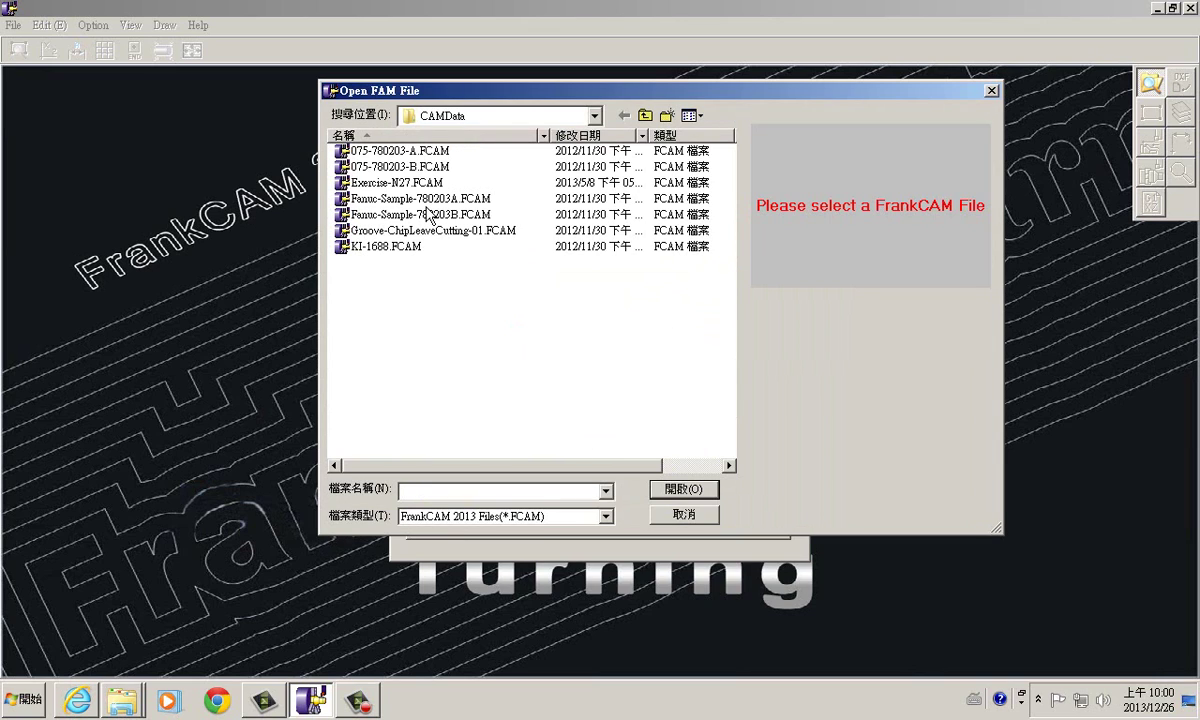
pyautogui.click(427, 205)
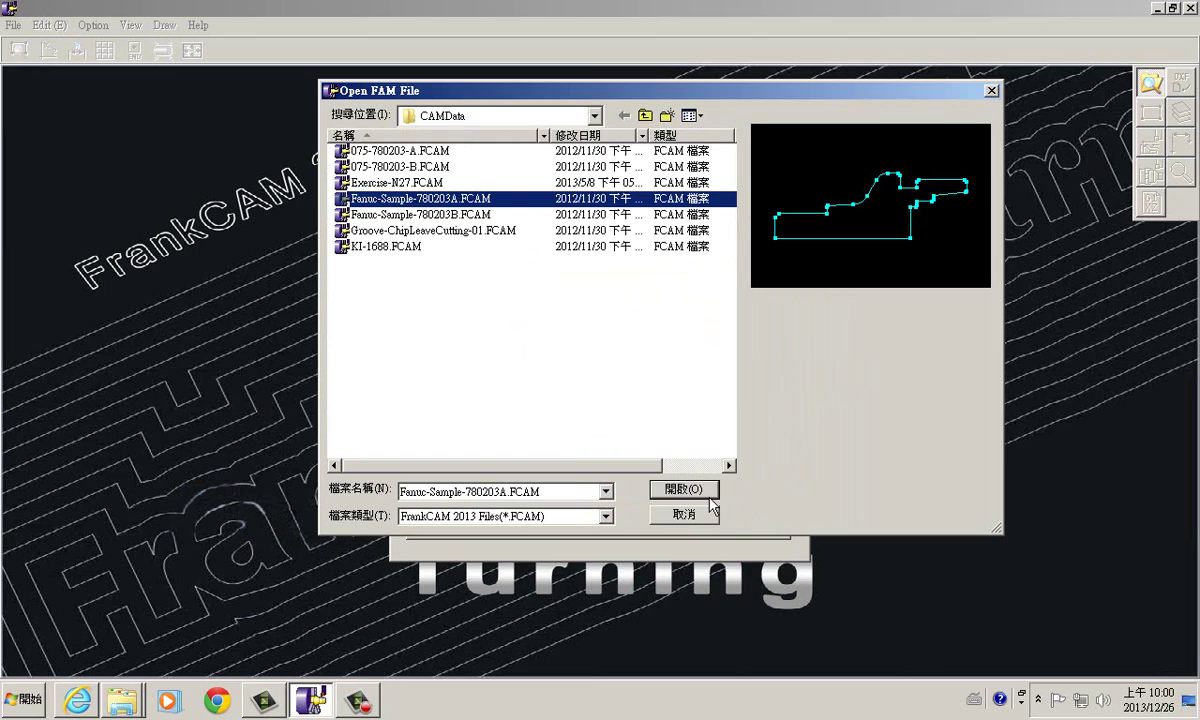
pyautogui.click(672, 488)
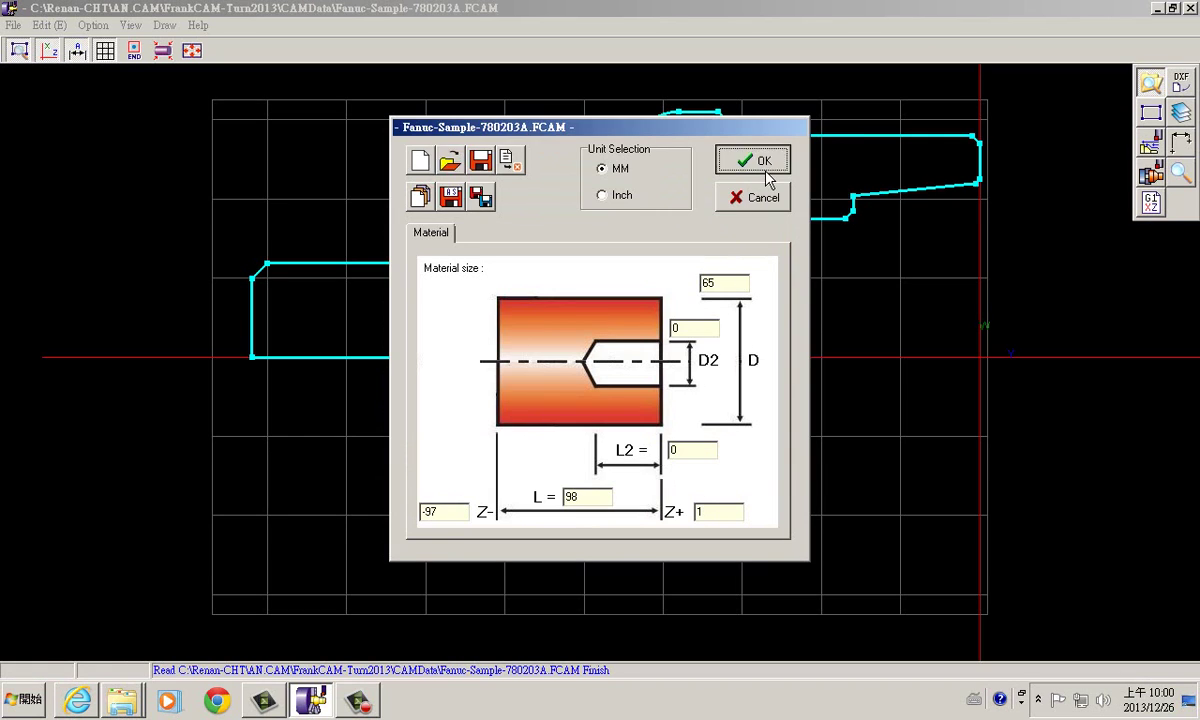
pyautogui.click(762, 168)
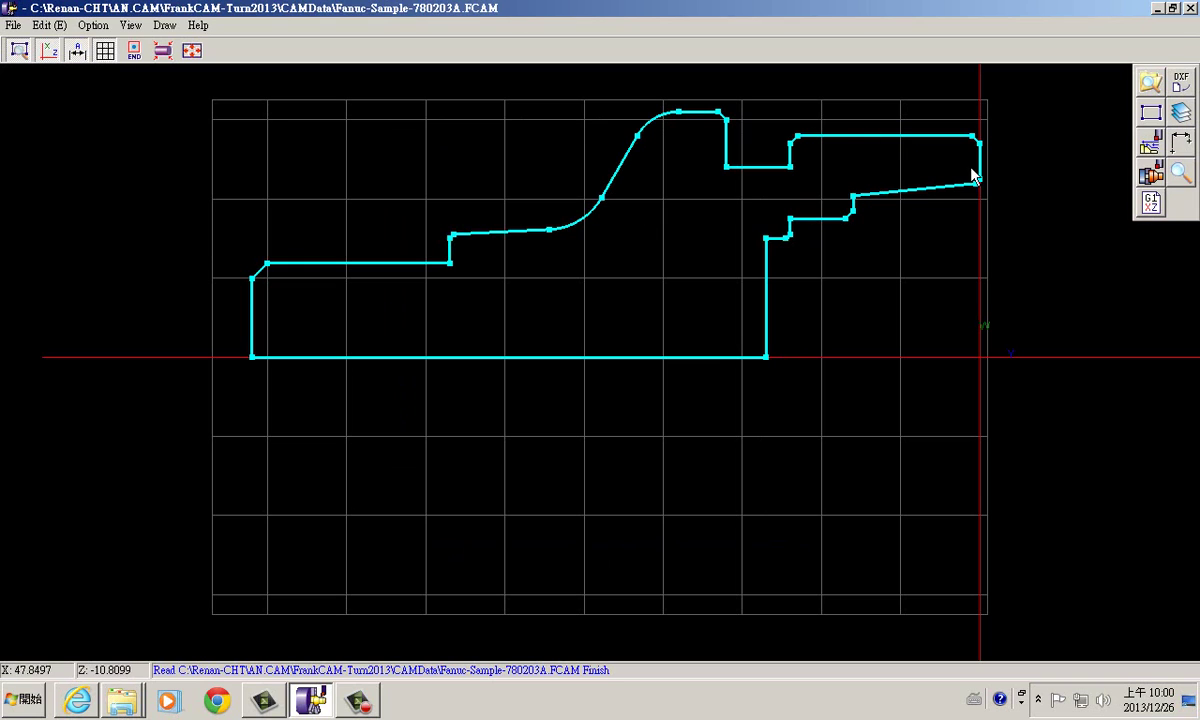
# Step: Look through the geometry drawing tools for points, lines, circles and corner trimming
pyautogui.click(1164, 128)
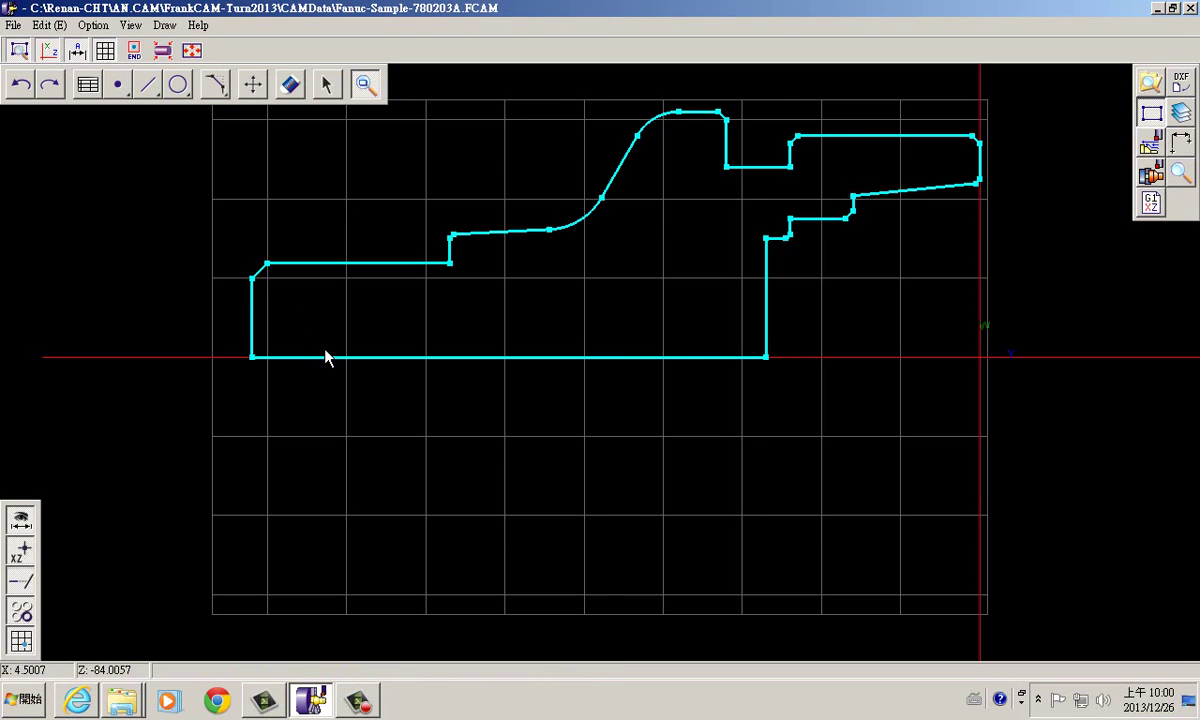
pyautogui.click(119, 88)
pyautogui.click(300, 88)
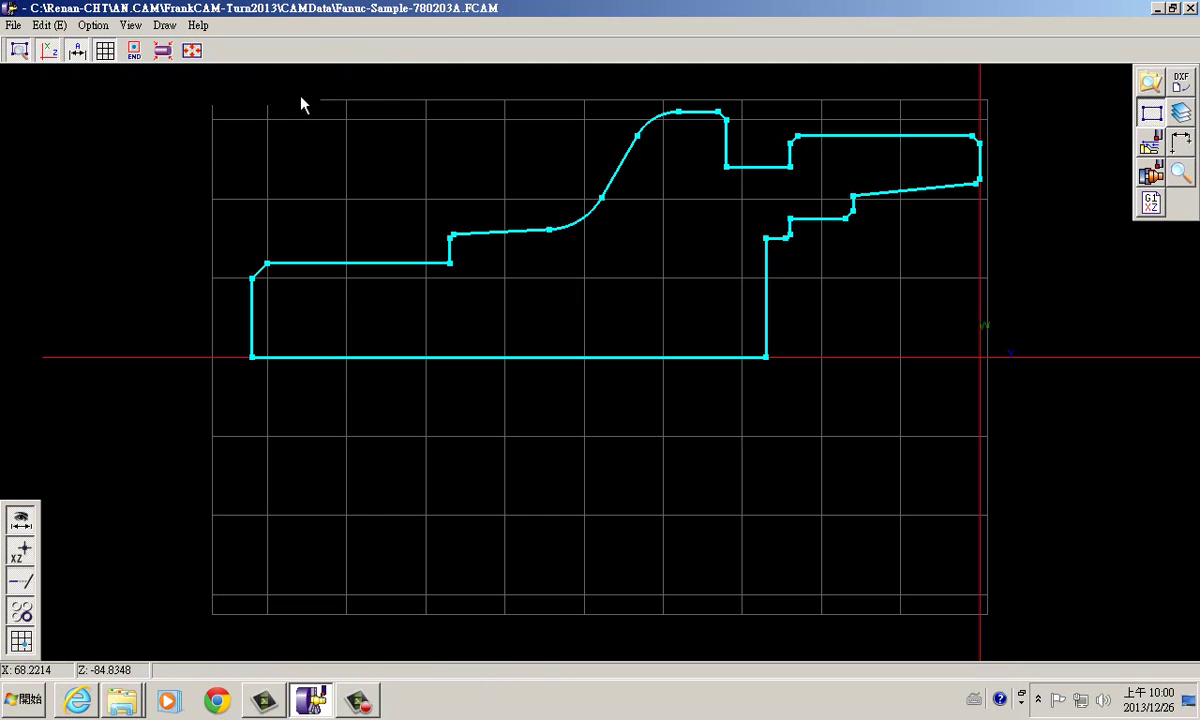
pyautogui.click(147, 88)
pyautogui.click(298, 86)
pyautogui.click(178, 87)
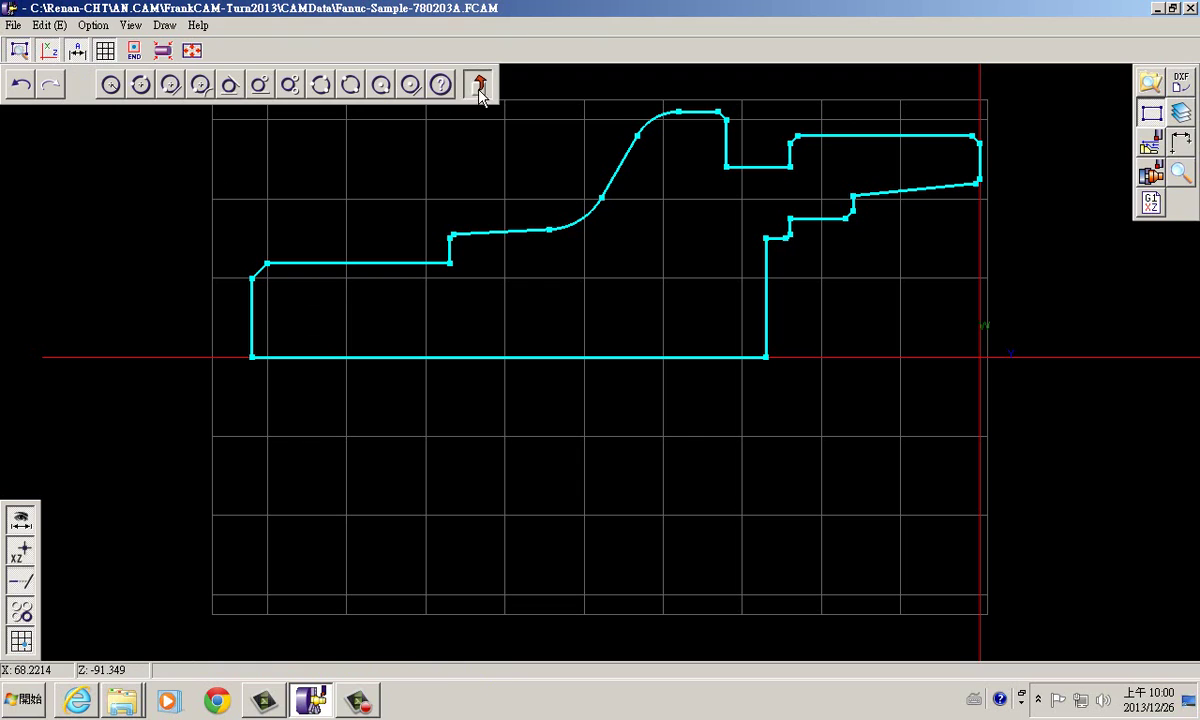
pyautogui.click(478, 85)
pyautogui.click(204, 86)
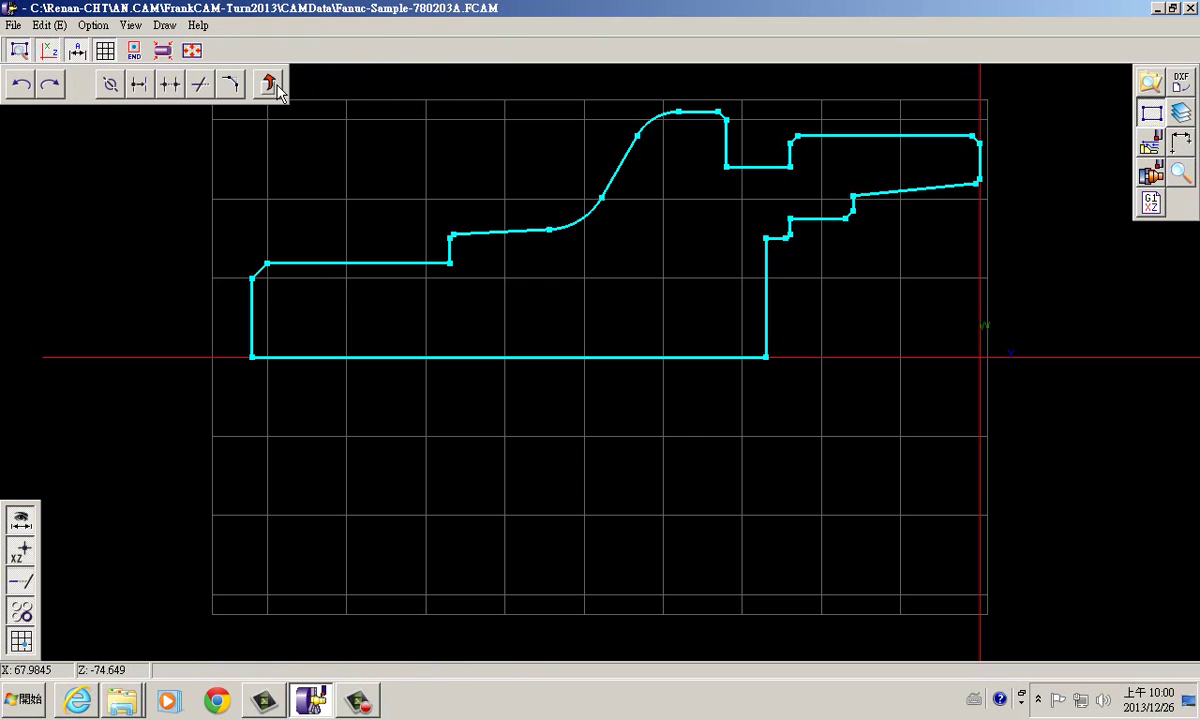
pyautogui.click(270, 85)
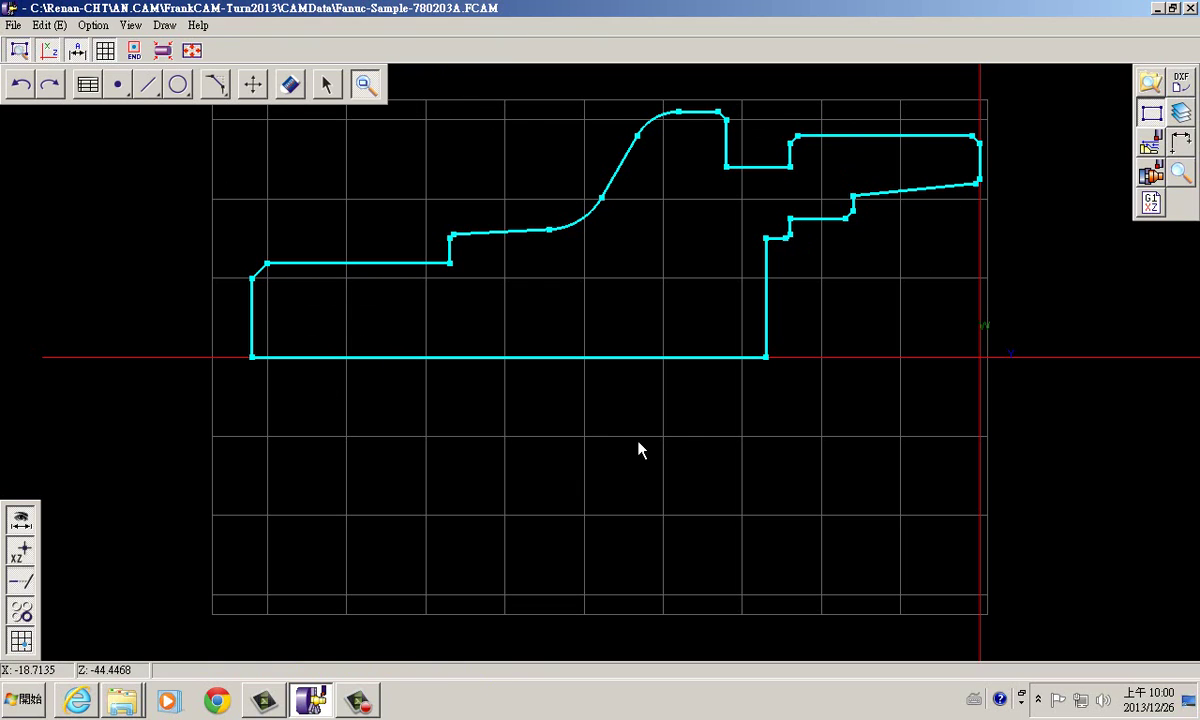
# Step: Review the machining operations and browse the turning and FaceMill folders of the tool library for turret tool 1, leaving the tool unchanged
pyautogui.click(1151, 145)
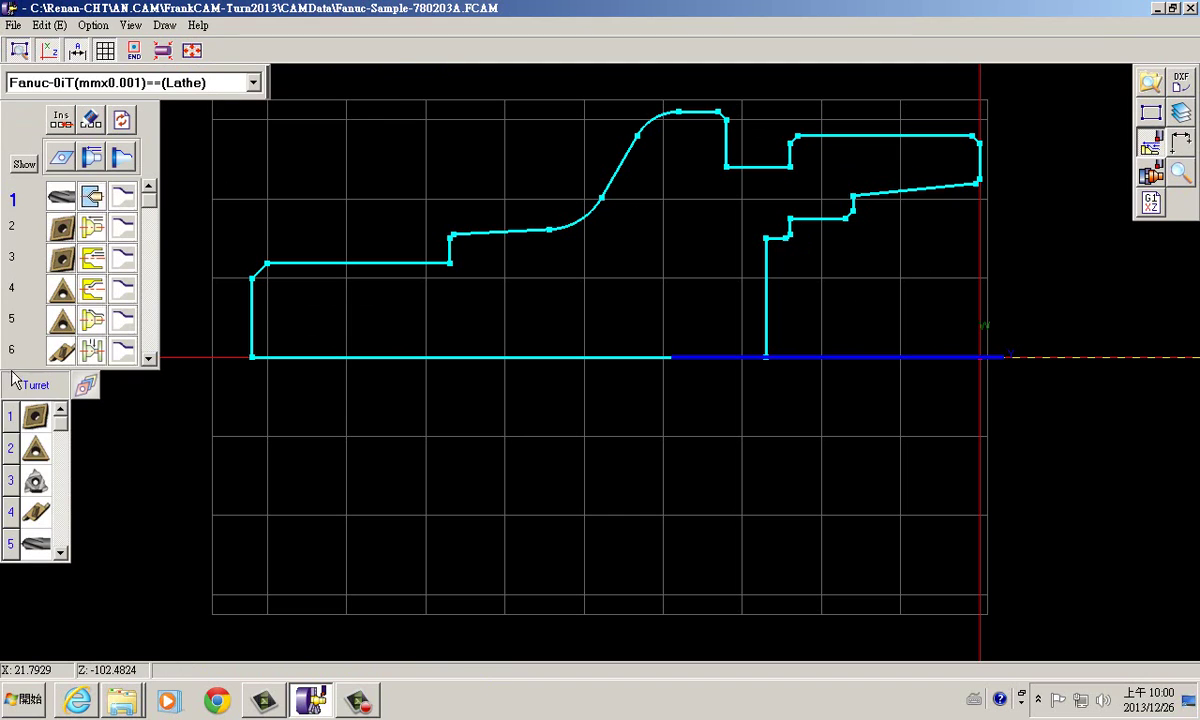
pyautogui.click(45, 428)
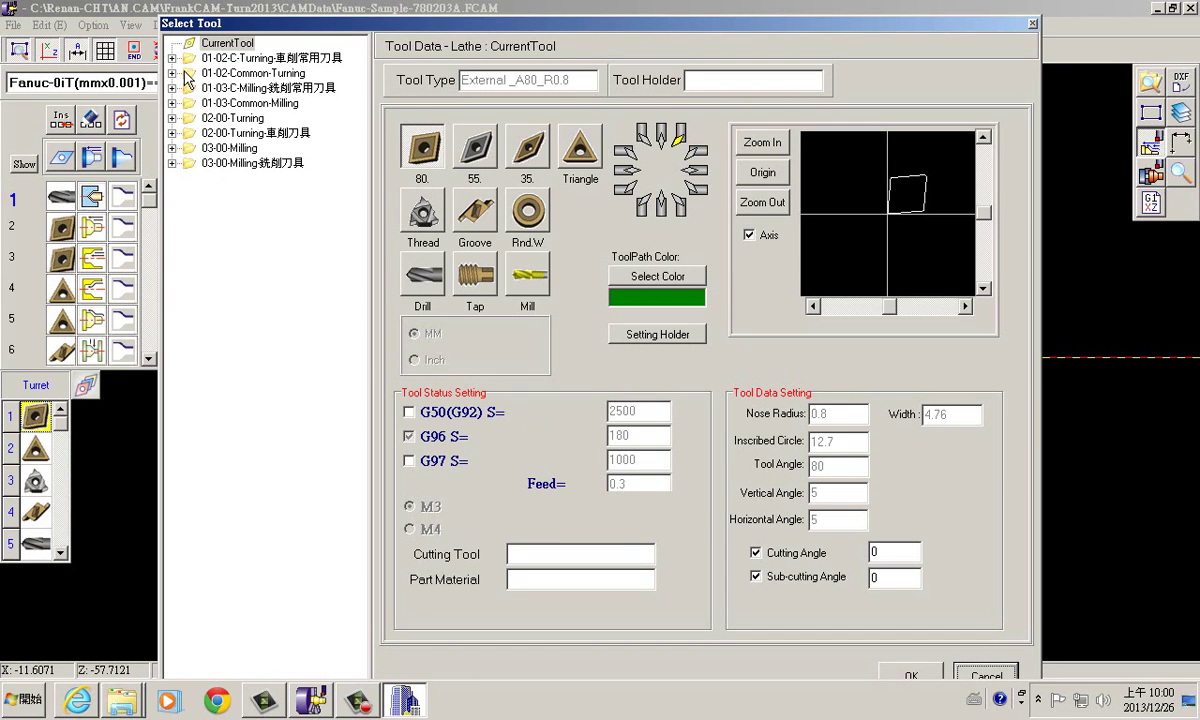
pyautogui.click(172, 58)
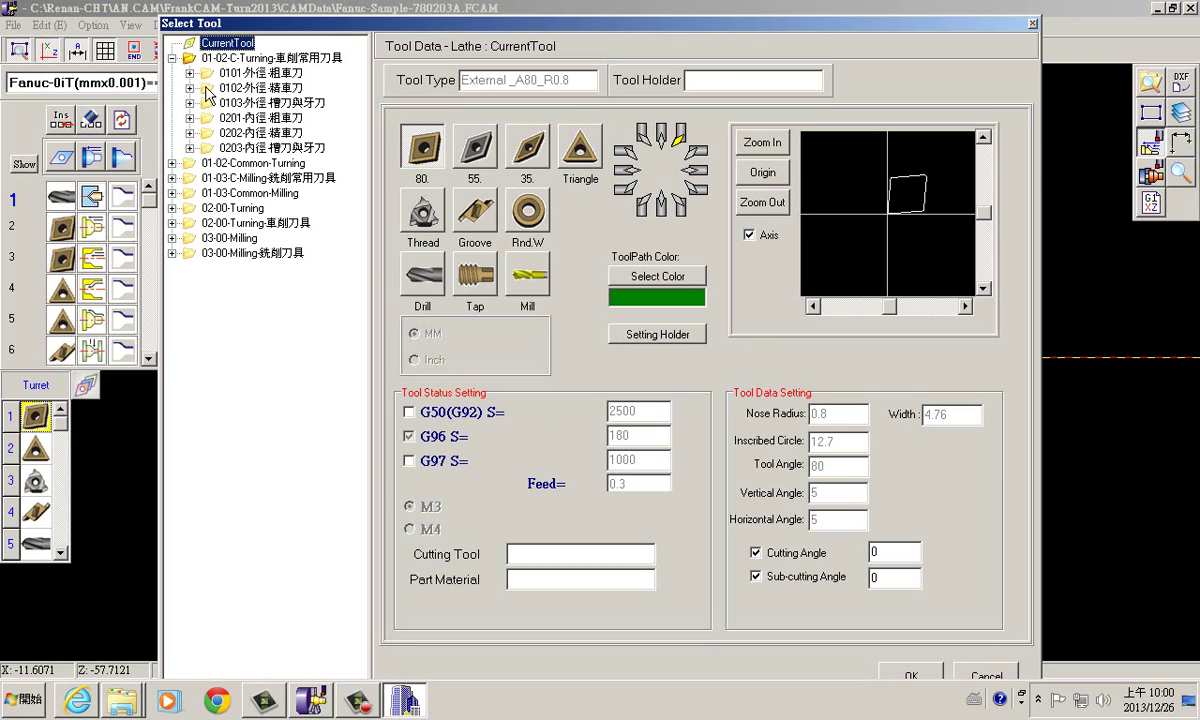
pyautogui.click(173, 178)
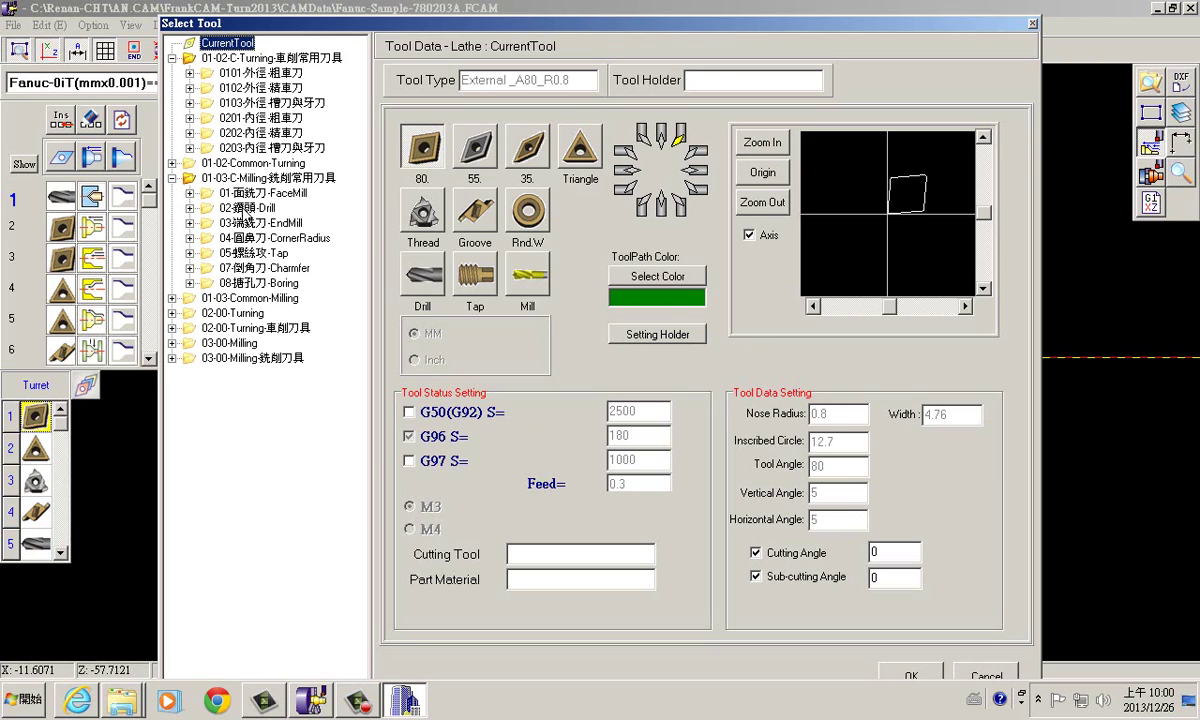
pyautogui.click(191, 194)
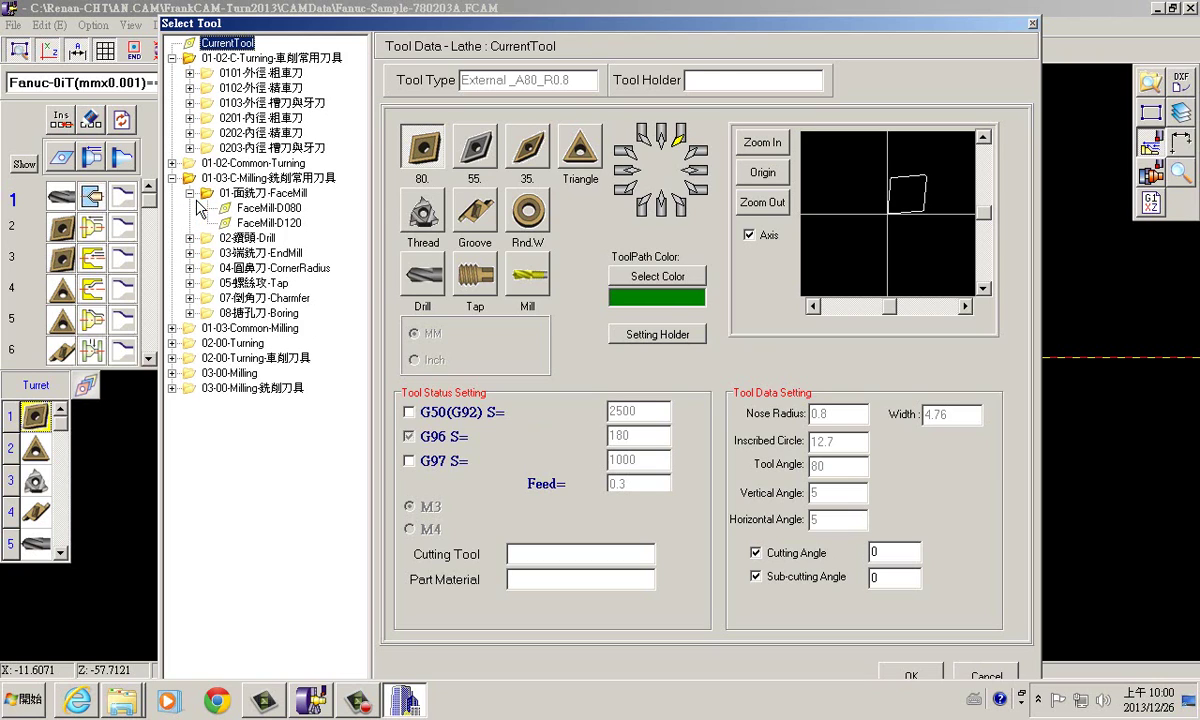
pyautogui.click(987, 677)
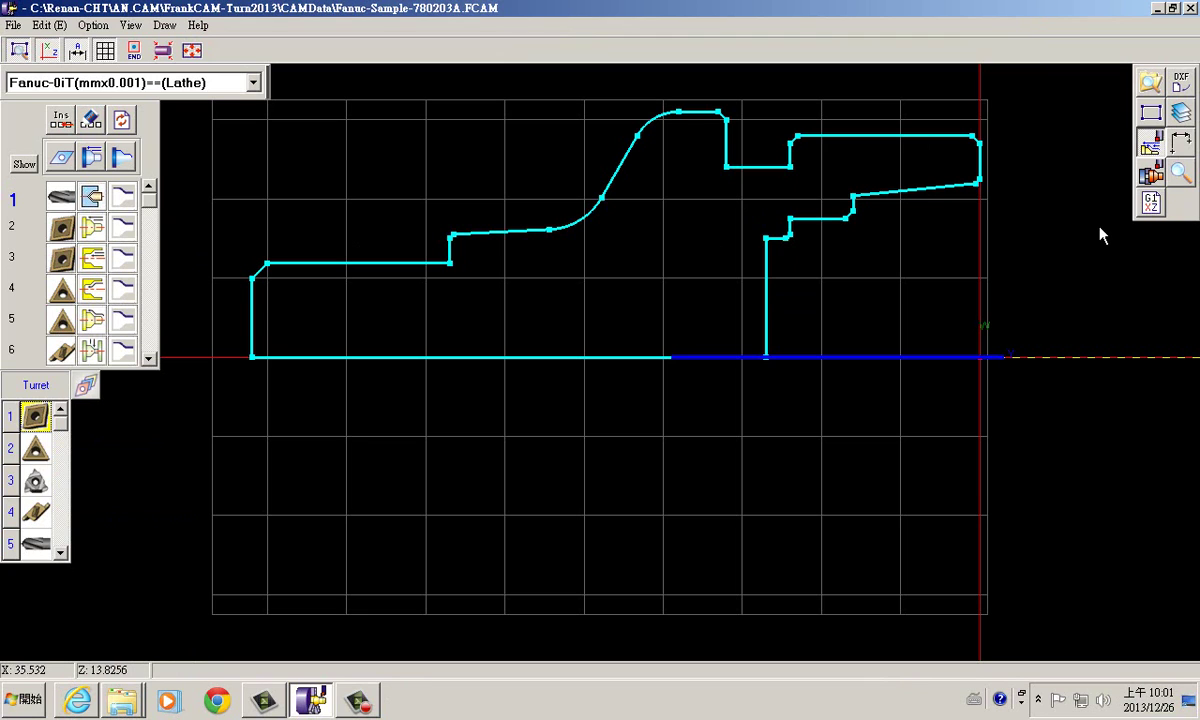
# Step: Start the solid cutting simulation of the NC program and vary its speed up to 7 and back down to 4
pyautogui.click(1158, 182)
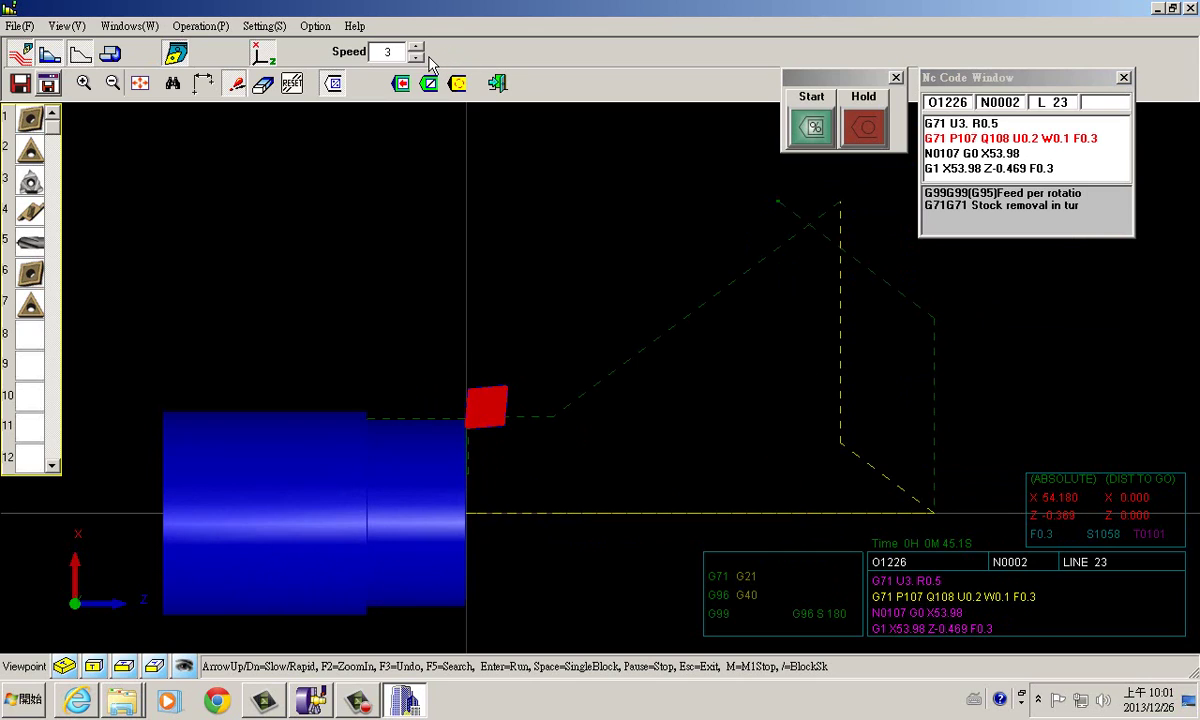
pyautogui.press('Up')
pyautogui.press('Up')
pyautogui.press('Up')
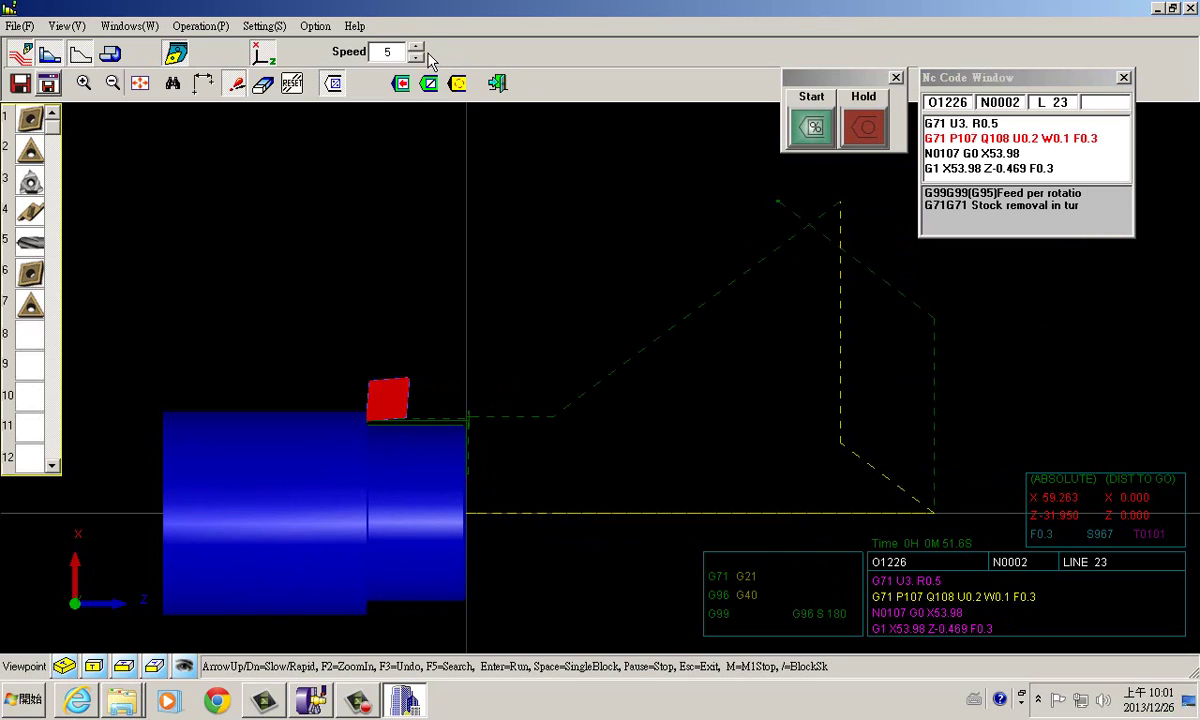
pyautogui.press('Up')
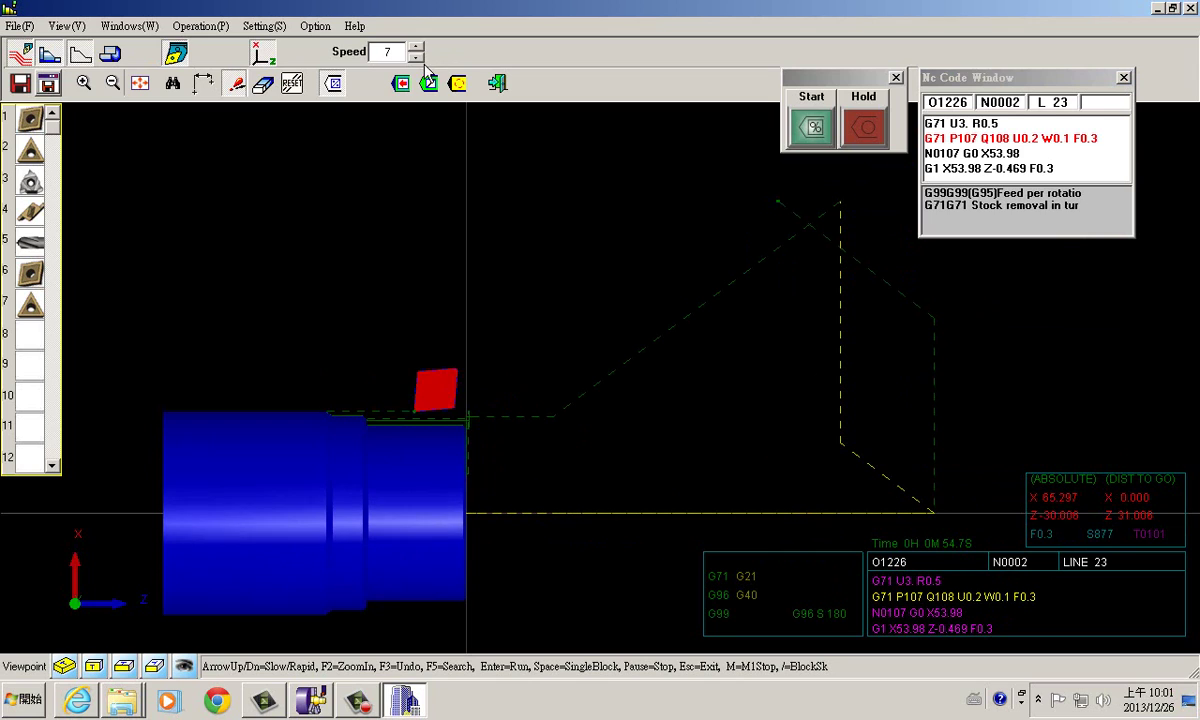
pyautogui.press('Down')
pyautogui.press('Down')
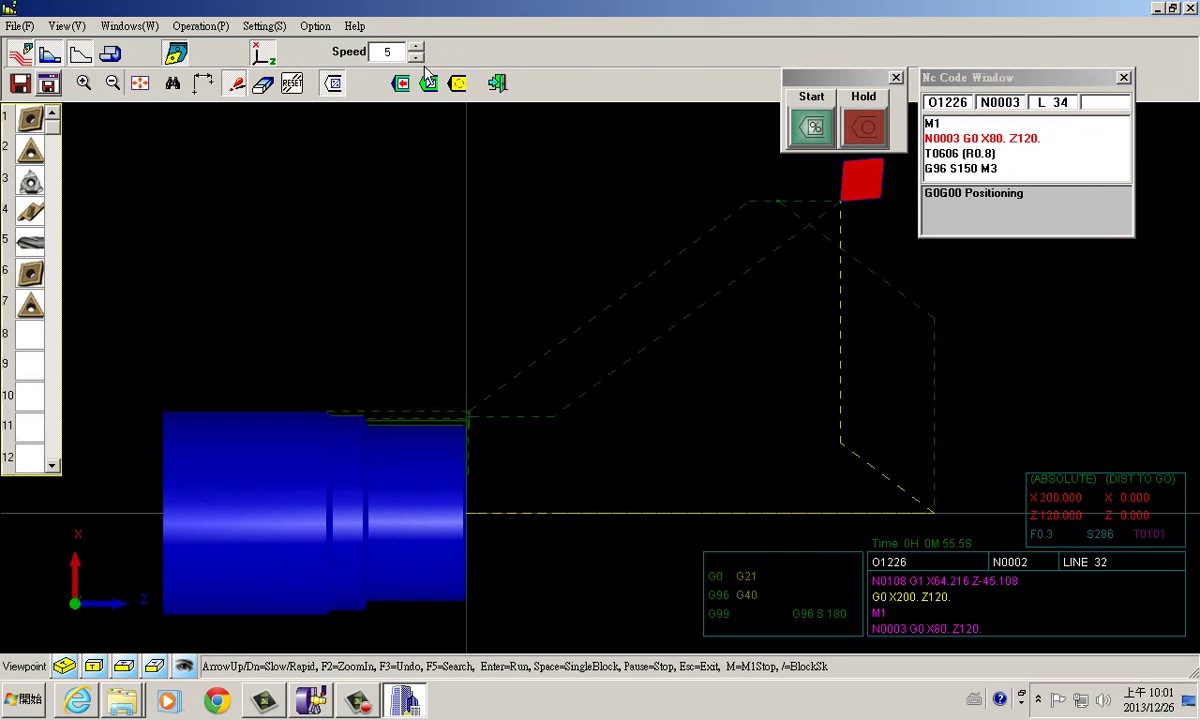
pyautogui.press('Down')
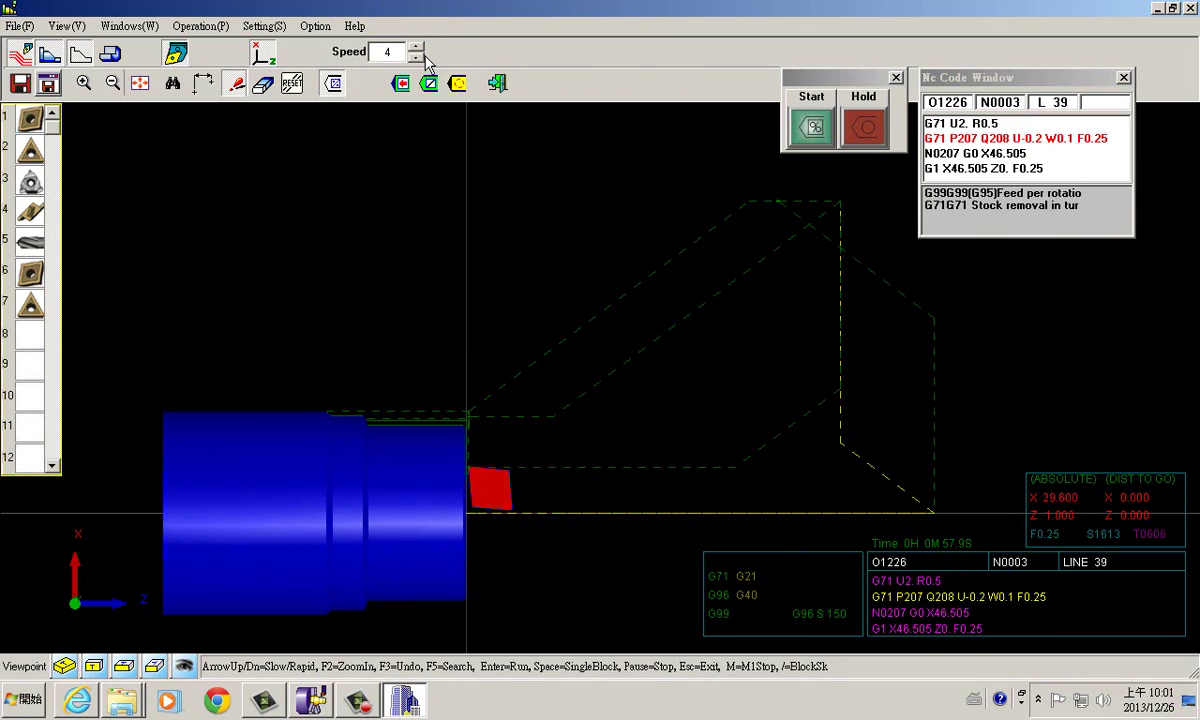
# Step: Inspect the simulated part from the preset plane viewpoints and return to the three-dimensional viewpoint
pyautogui.click(84, 672)
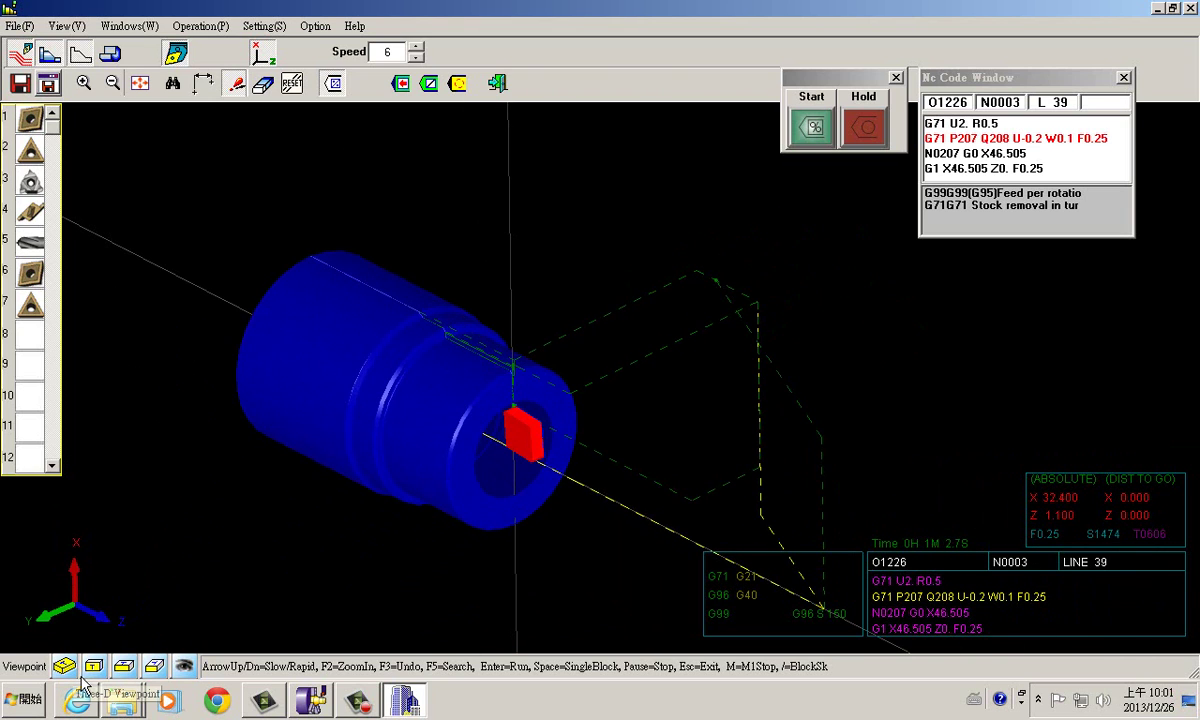
pyautogui.click(100, 668)
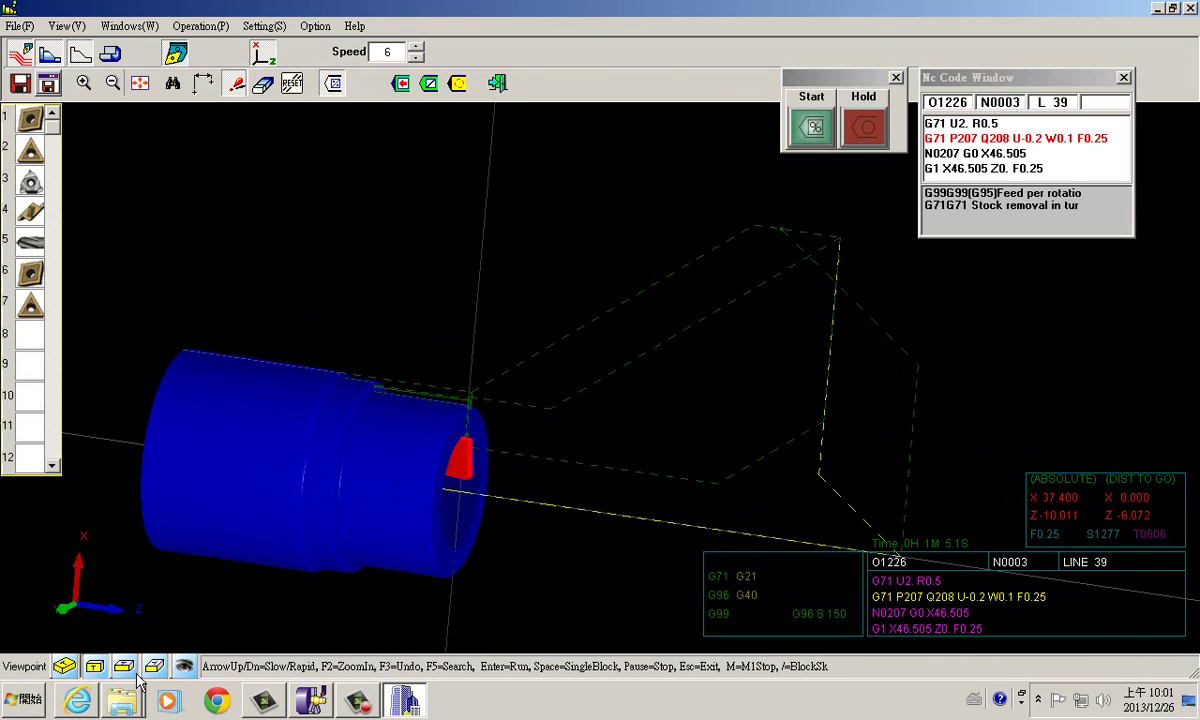
pyautogui.click(152, 670)
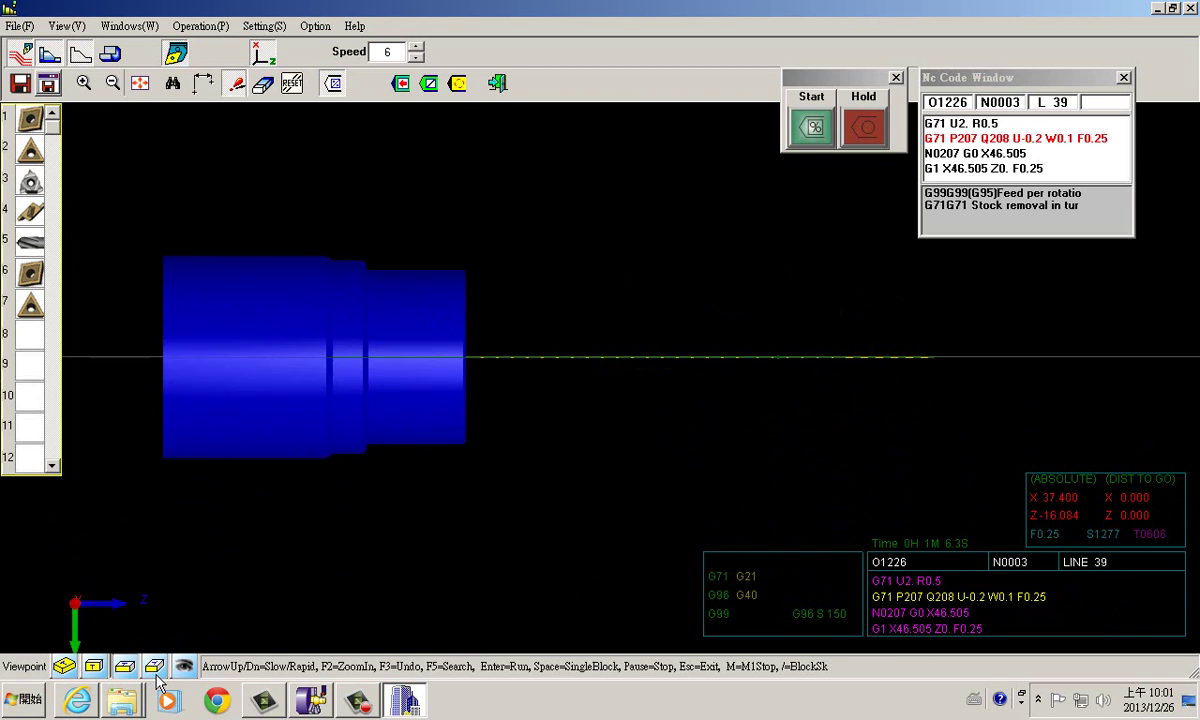
pyautogui.click(123, 667)
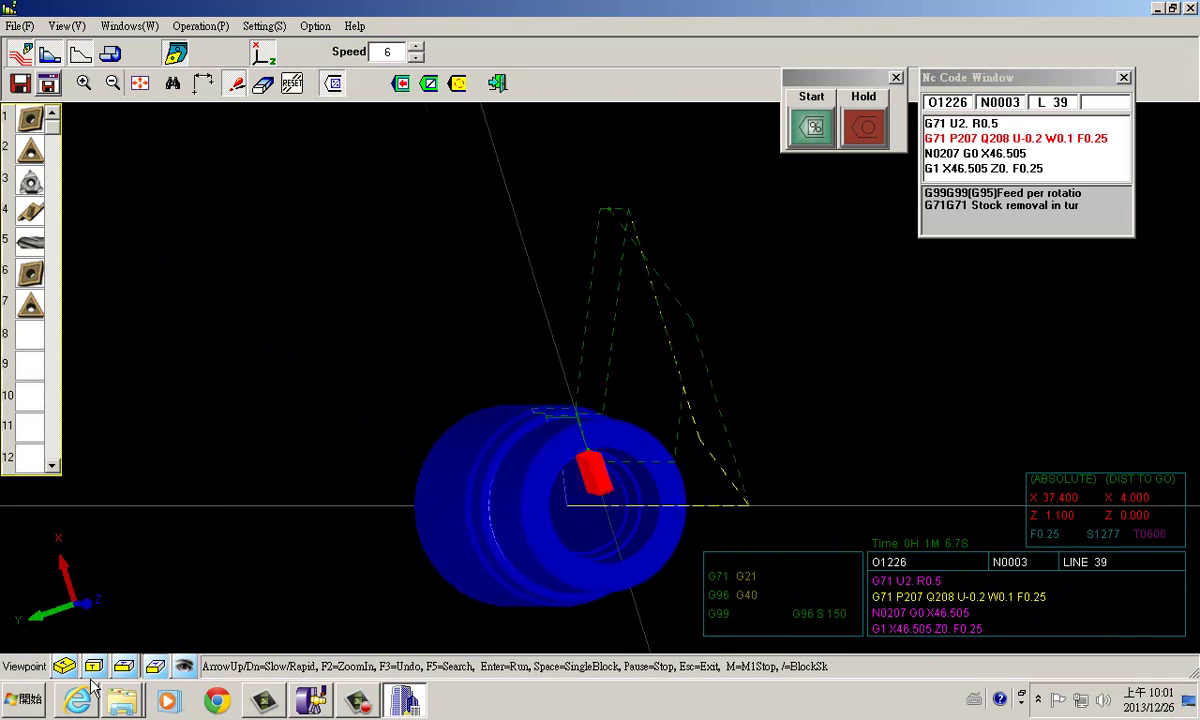
pyautogui.click(64, 667)
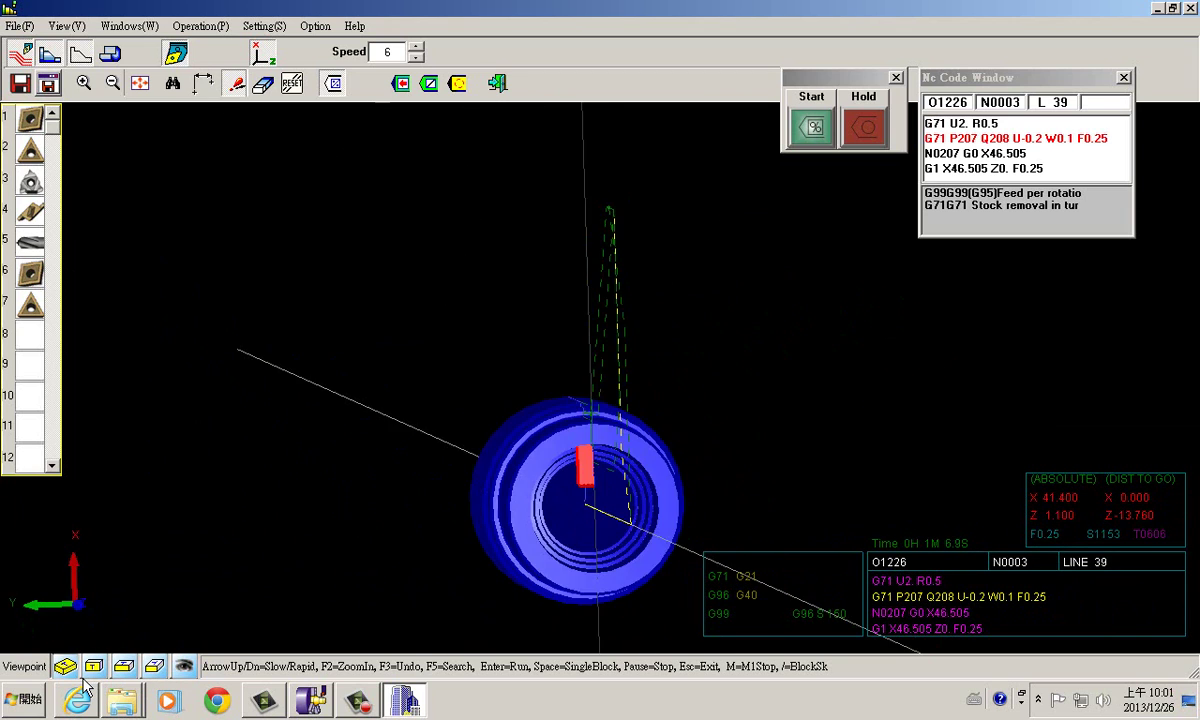
# Step: Rotate the simulation view with a custom viewpoint, setting its first angle to -25
pyautogui.click(184, 666)
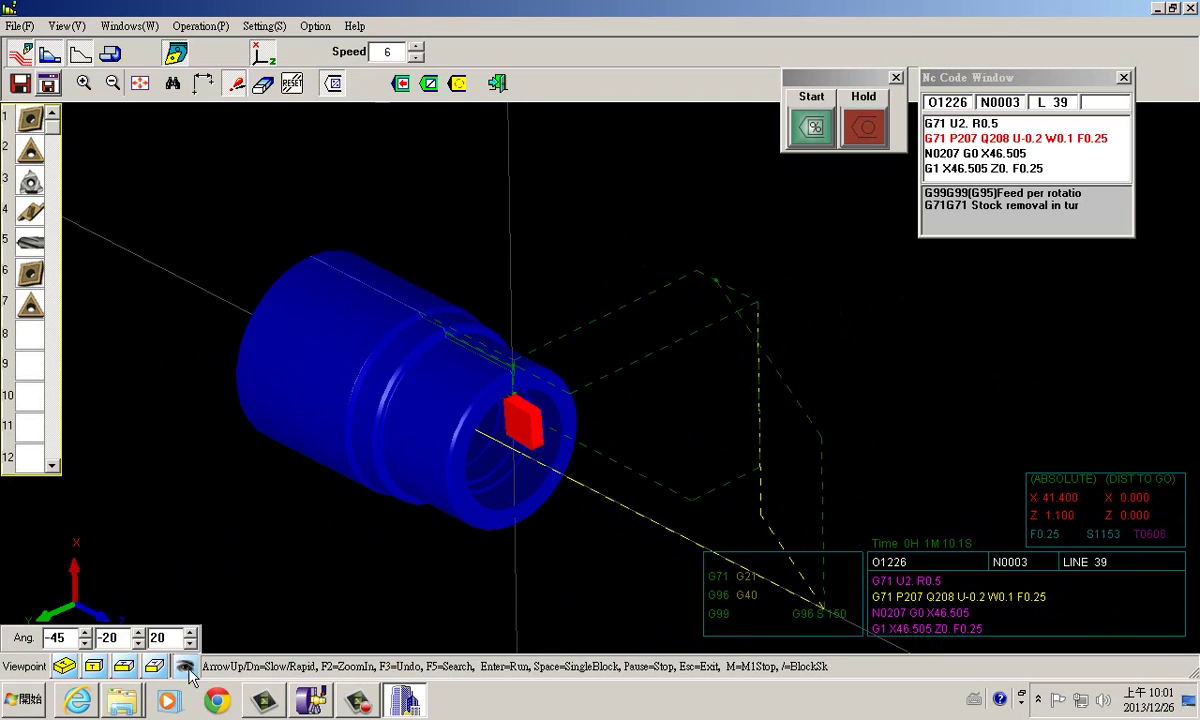
pyautogui.click(86, 633)
pyautogui.click(86, 633)
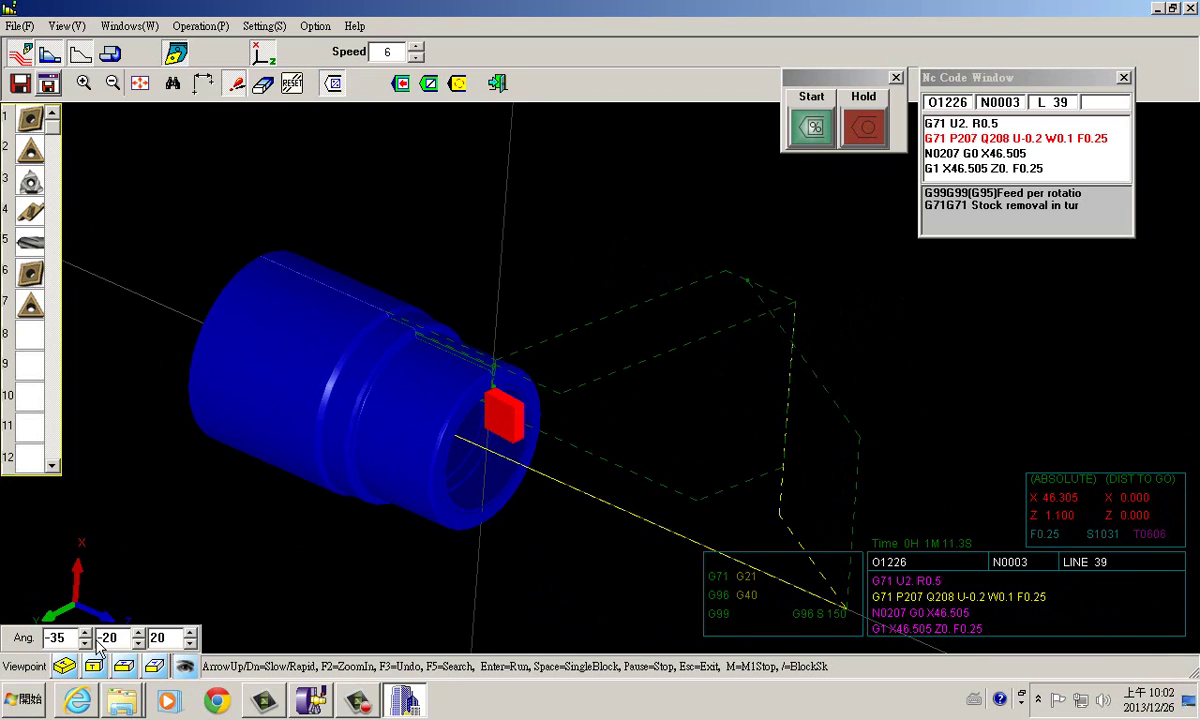
pyautogui.click(86, 633)
pyautogui.click(86, 633)
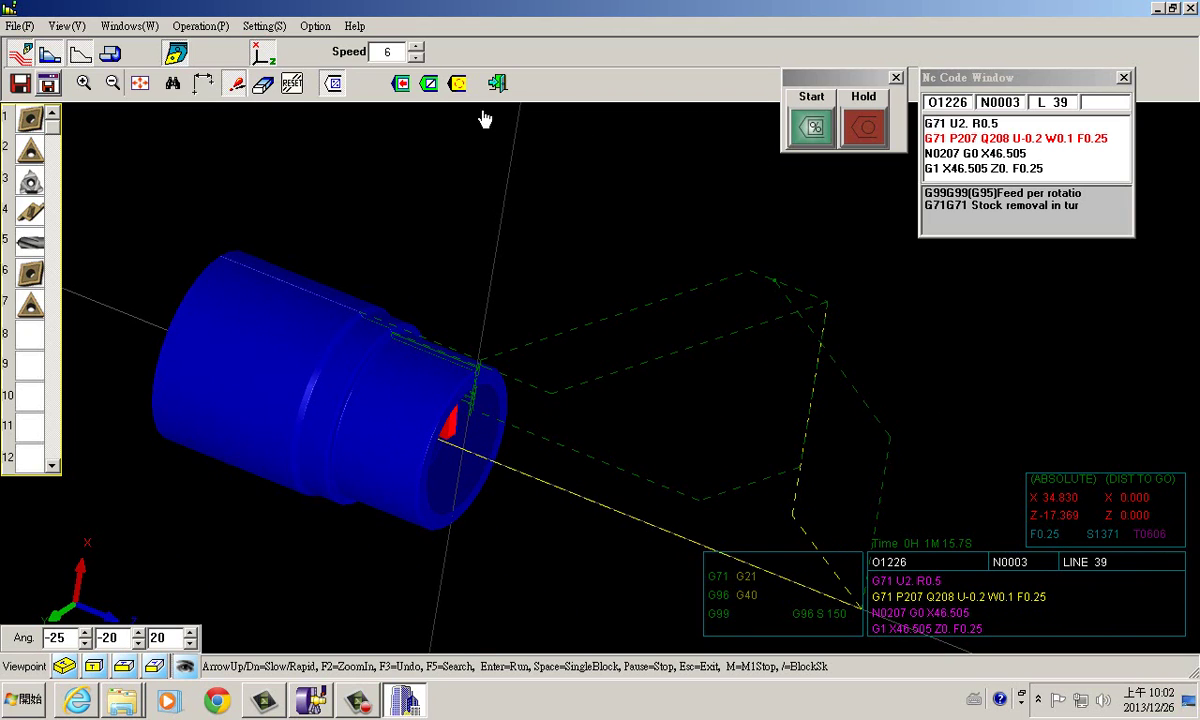
# Step: Continue the cutting simulation past the M1 optional stops that follow the N0003 and N0004 operations
pyautogui.click(812, 128)
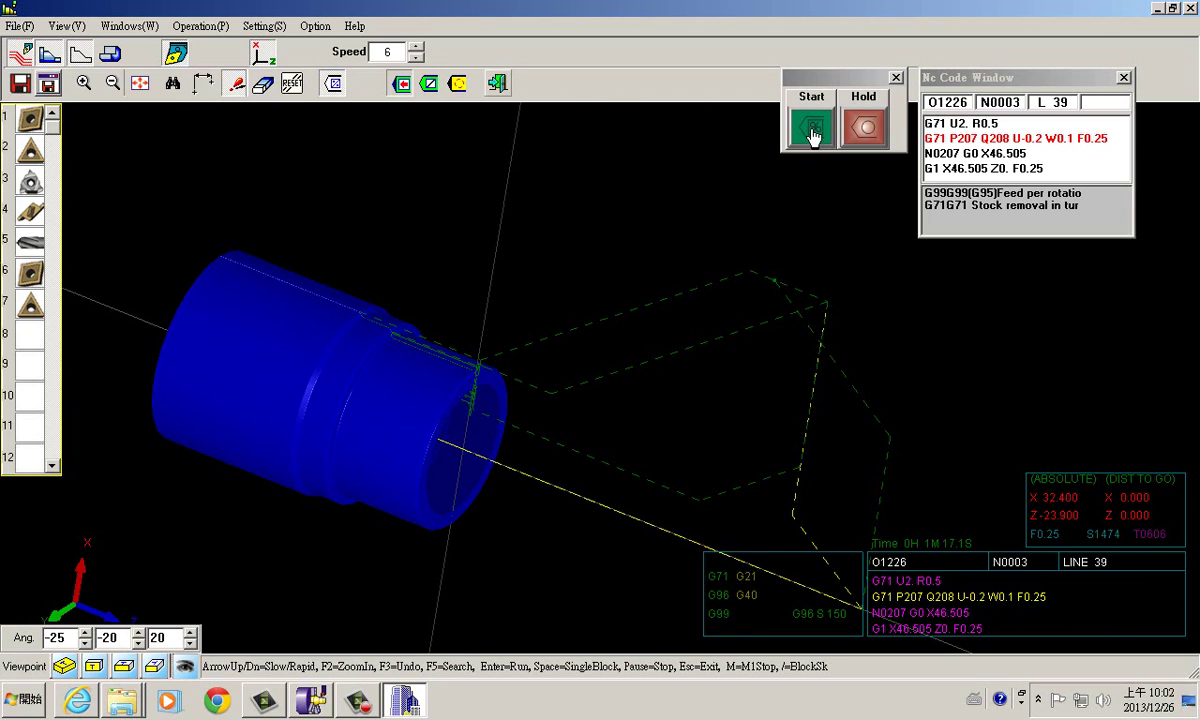
pyautogui.click(812, 128)
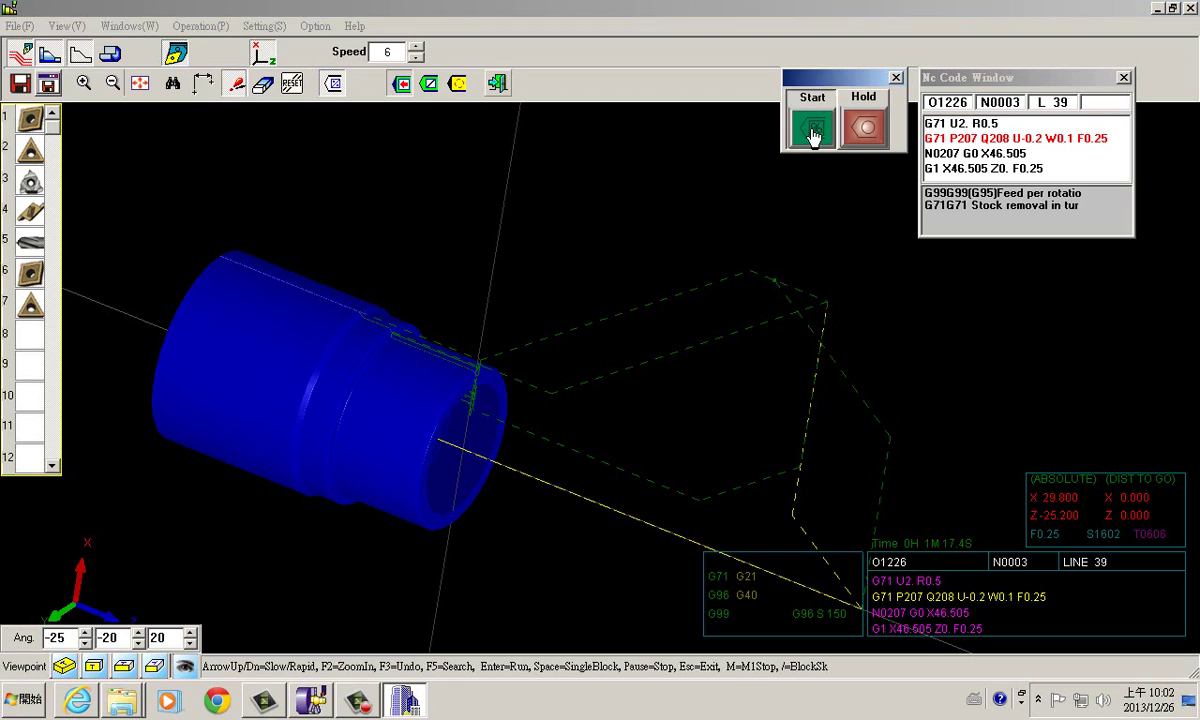
pyautogui.click(812, 128)
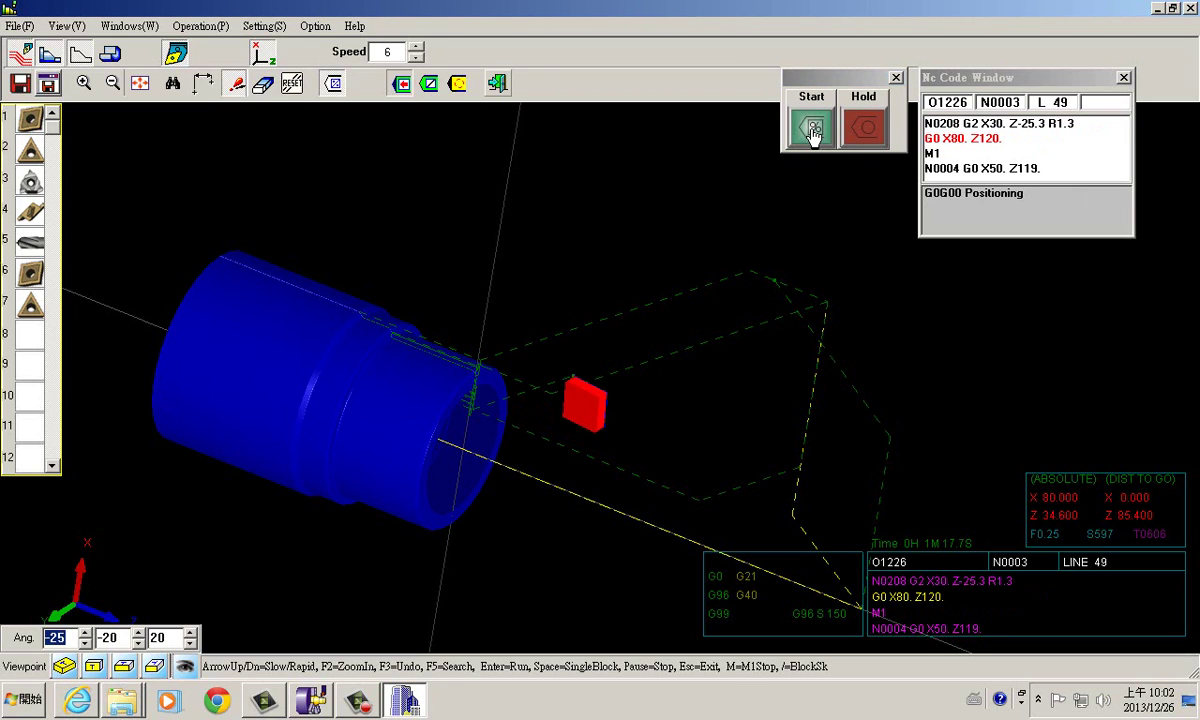
pyautogui.click(812, 130)
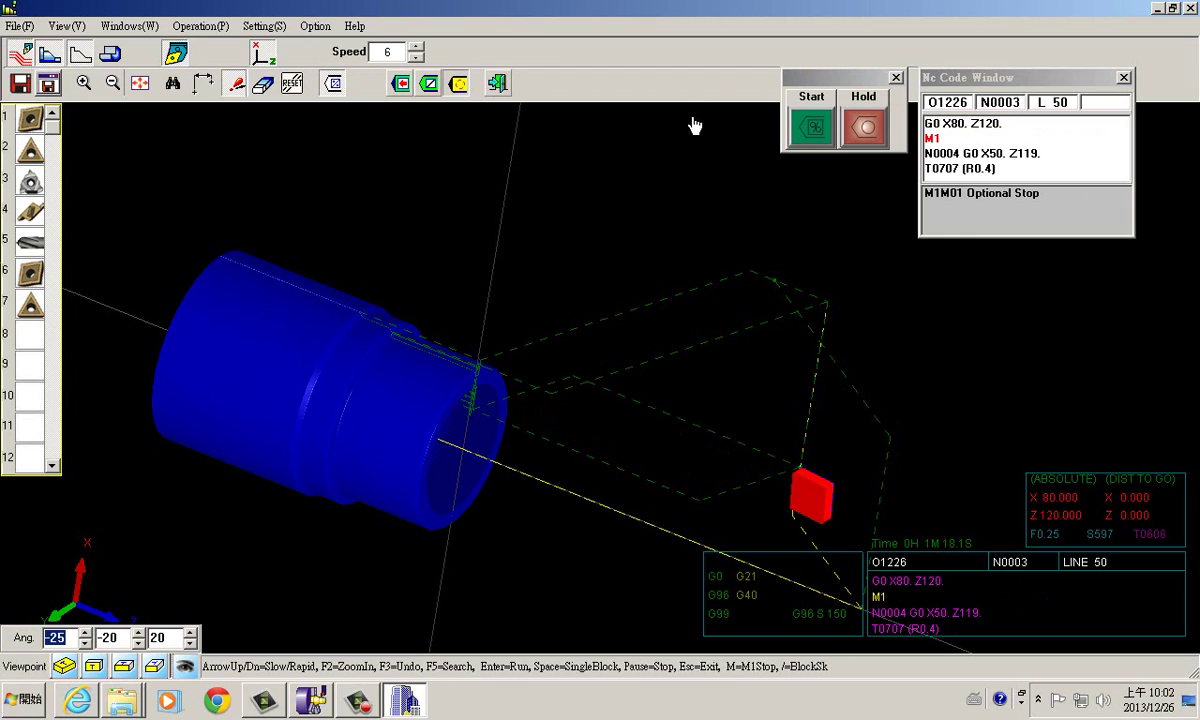
pyautogui.click(775, 128)
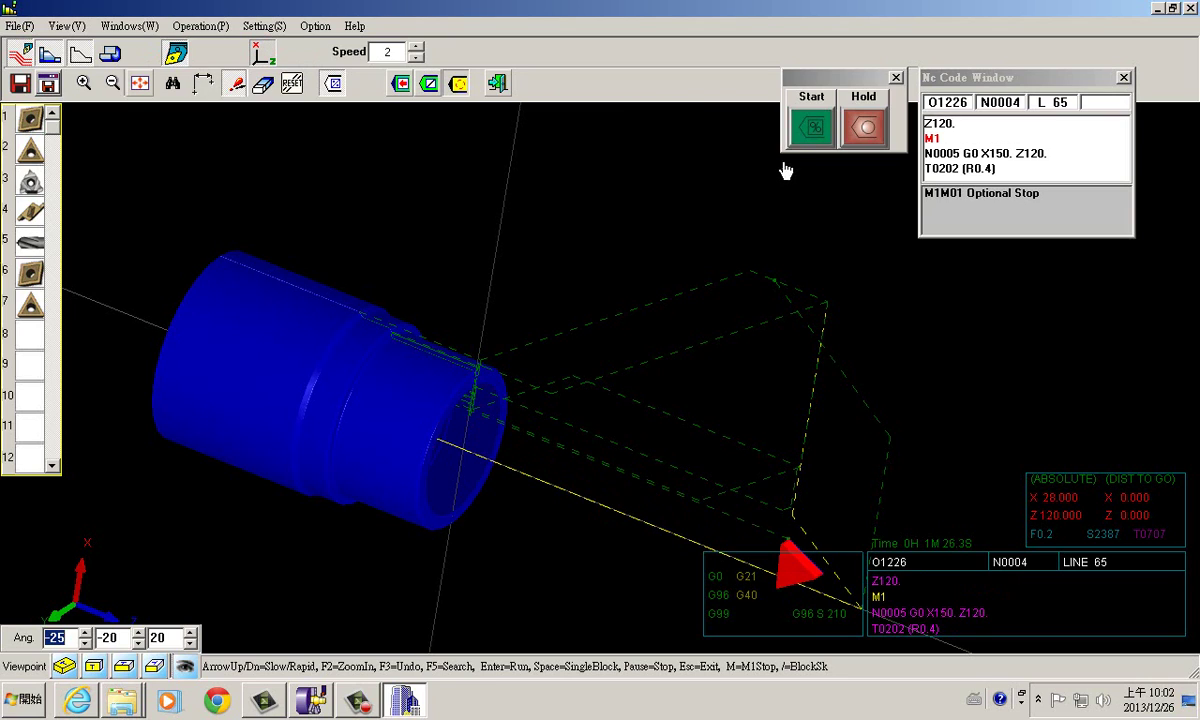
pyautogui.click(816, 140)
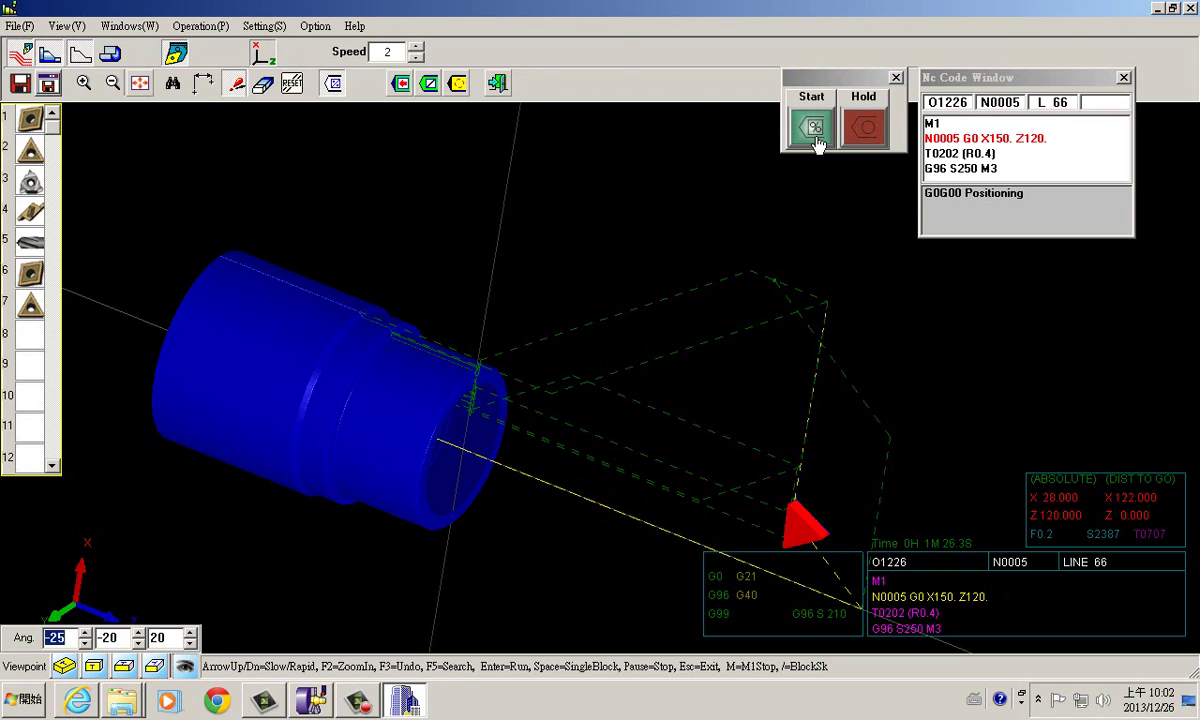
# Step: Run the rest of the cutting simulation at speed 0 and switch to the flat X-Z viewpoint
pyautogui.press('Down')
pyautogui.press('Down')
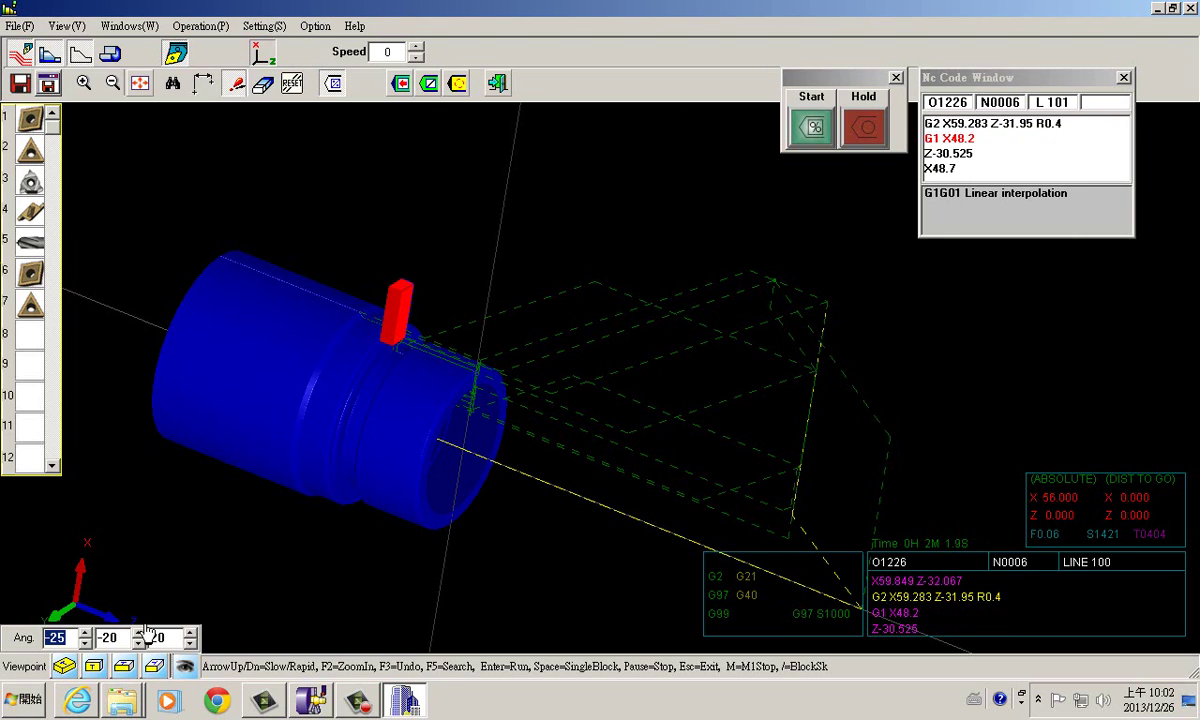
pyautogui.click(124, 667)
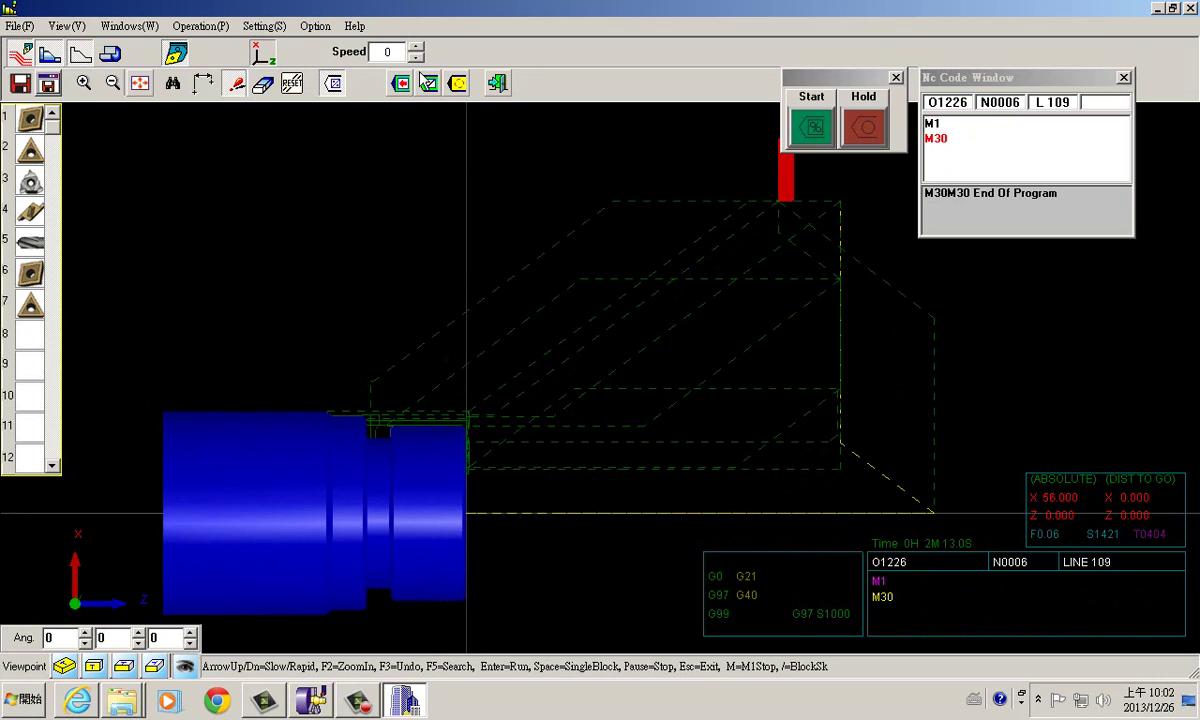
# Step: Hide the toolpath lines and the solid part so only its profile outline remains, with the dimension tools open
pyautogui.click(32, 63)
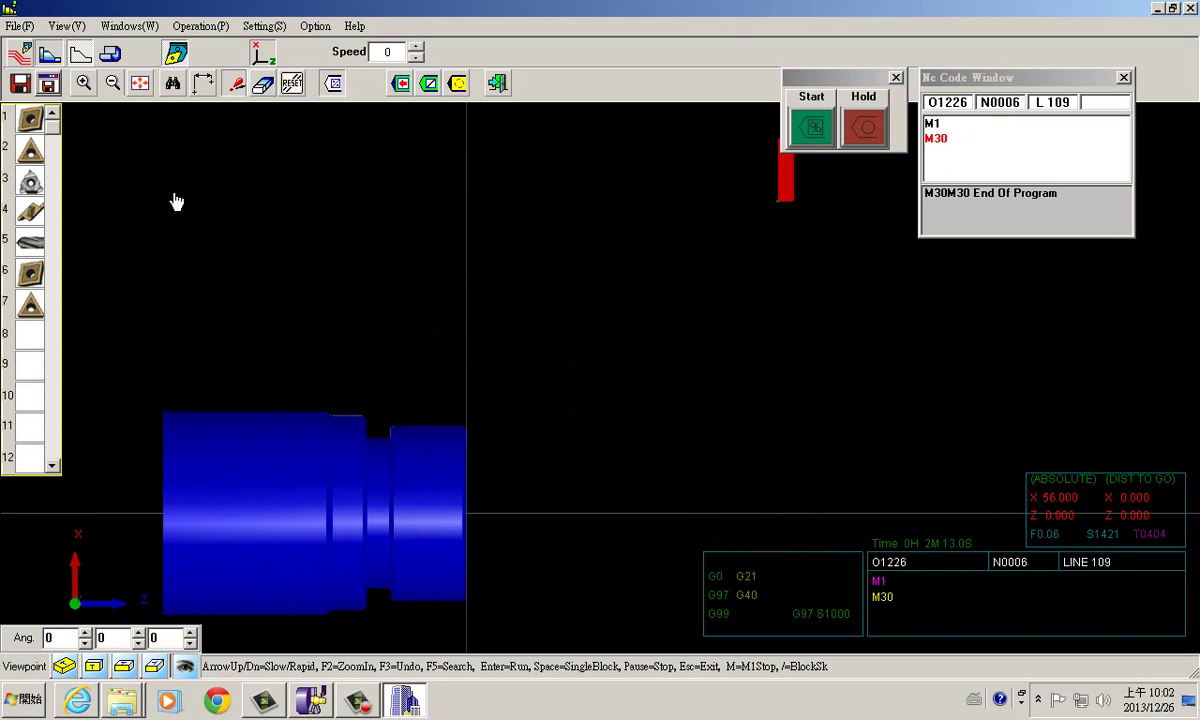
pyautogui.click(203, 84)
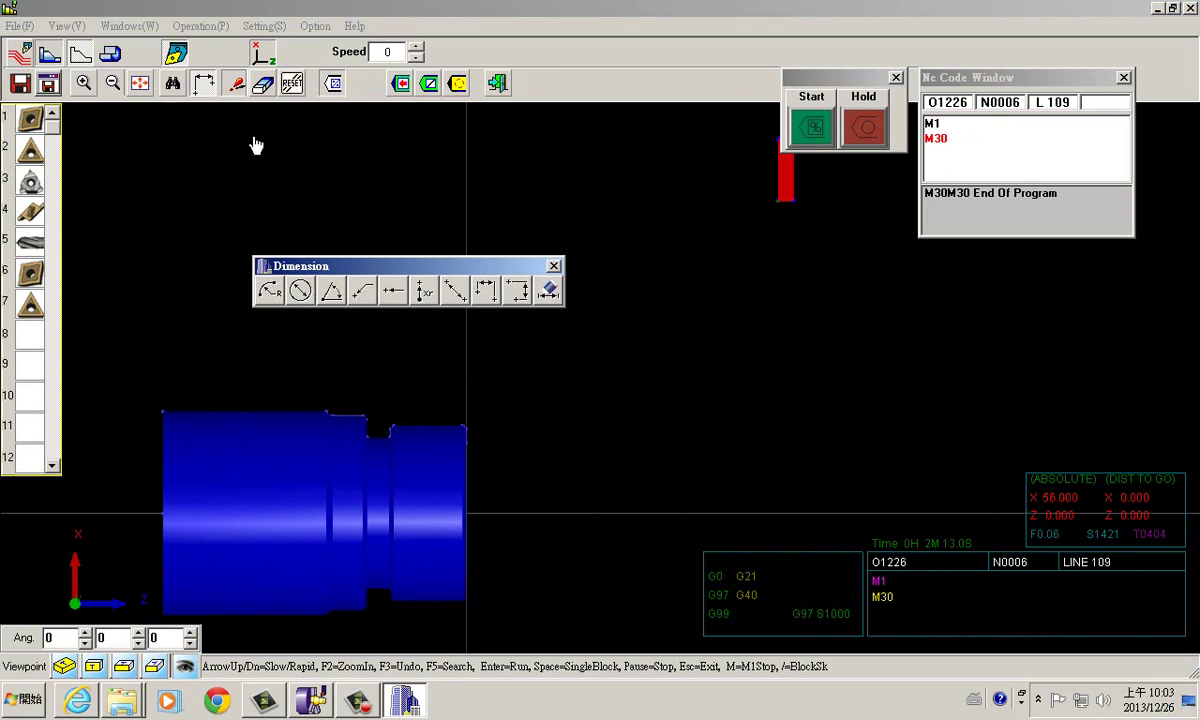
pyautogui.click(60, 78)
pyautogui.click(52, 57)
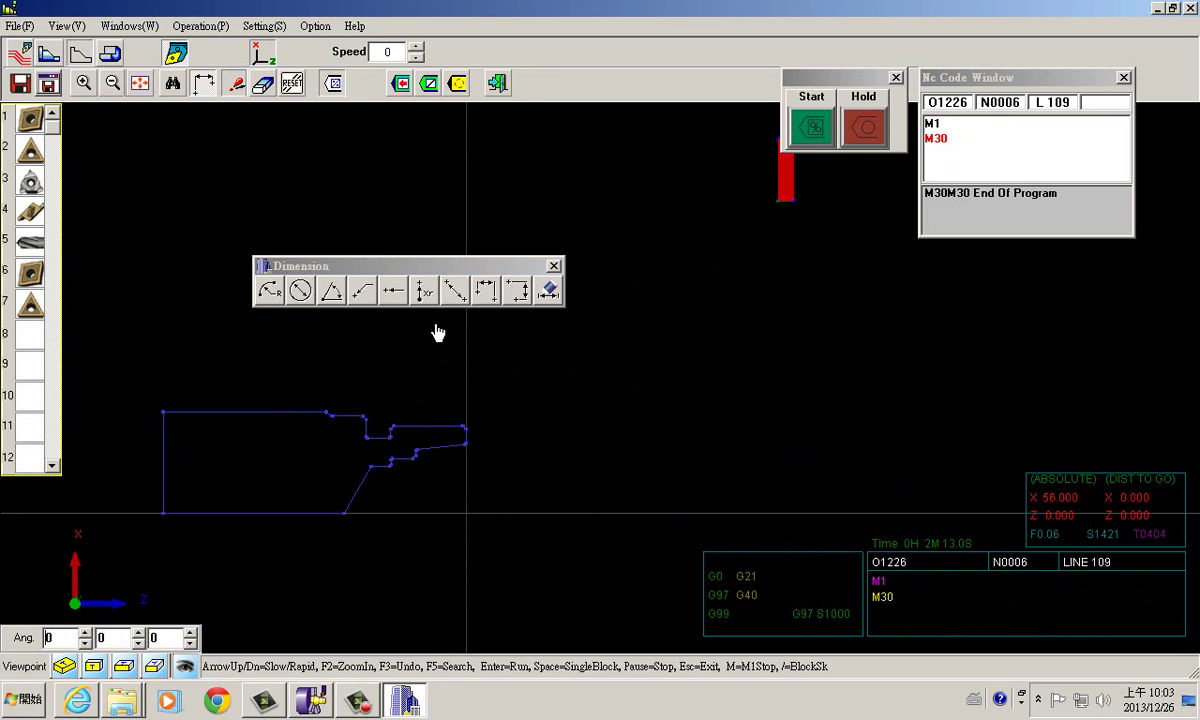
# Step: Dimension the X and Z coordinates of the front outer corner and the angle of the slanted drill-tip line in the bore
pyautogui.click(362, 290)
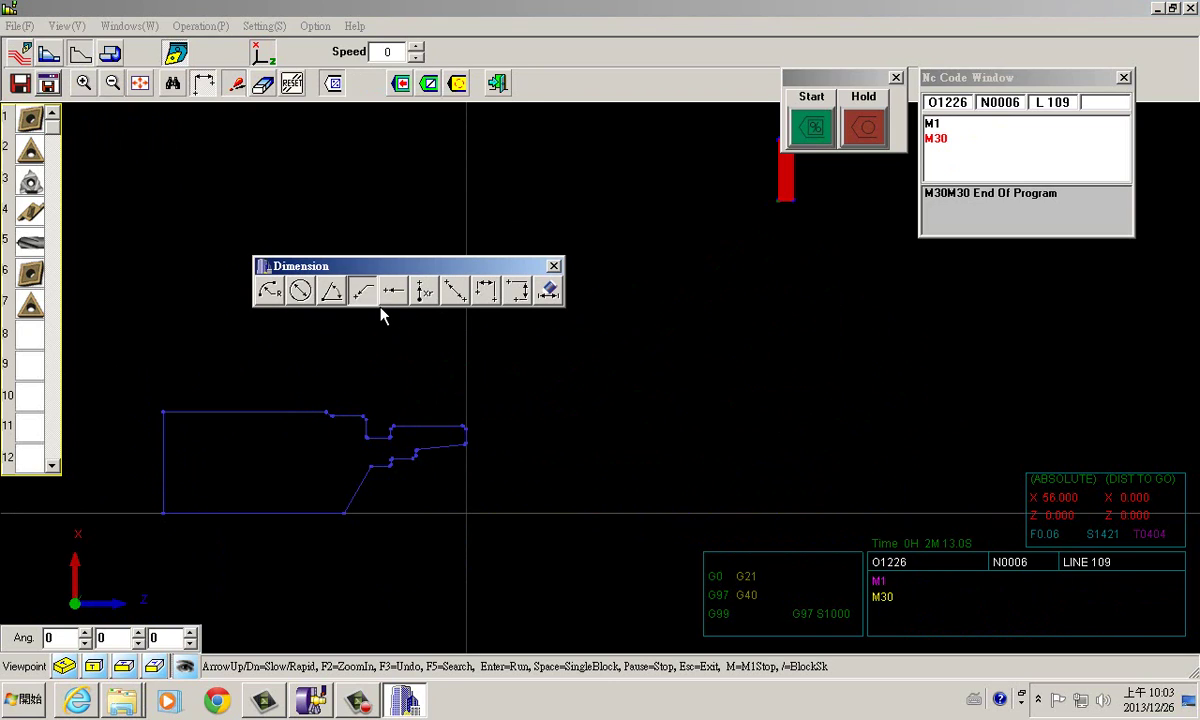
pyautogui.click(473, 436)
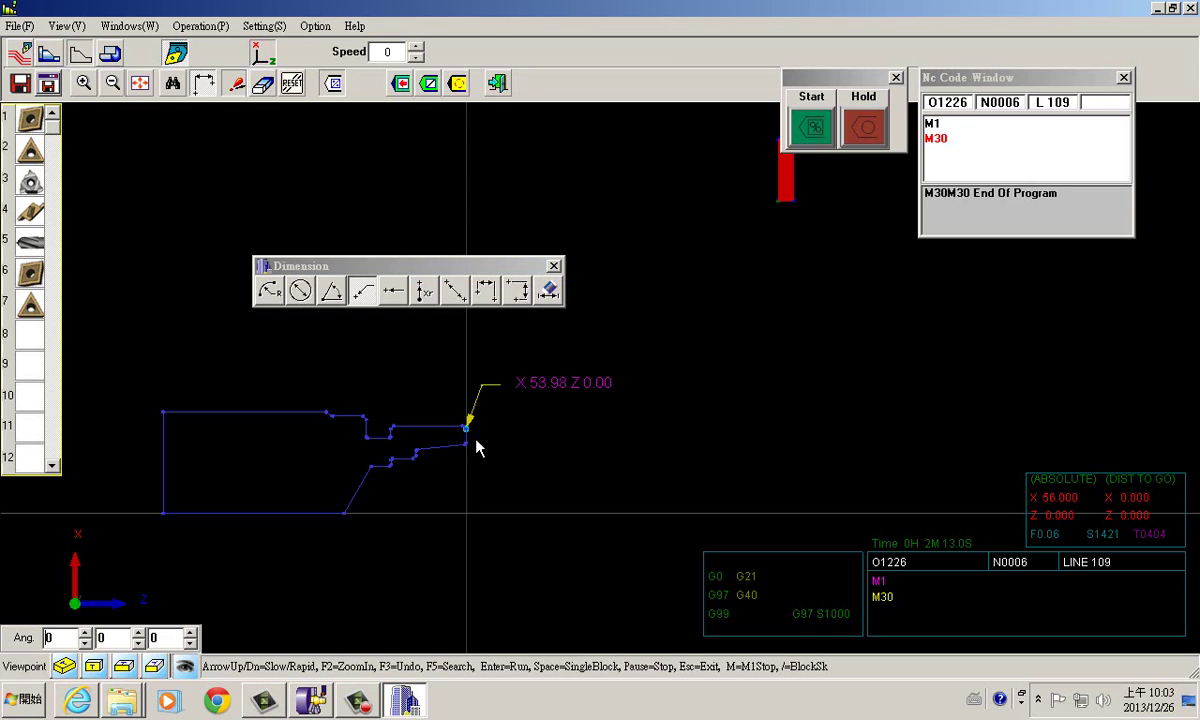
pyautogui.click(332, 290)
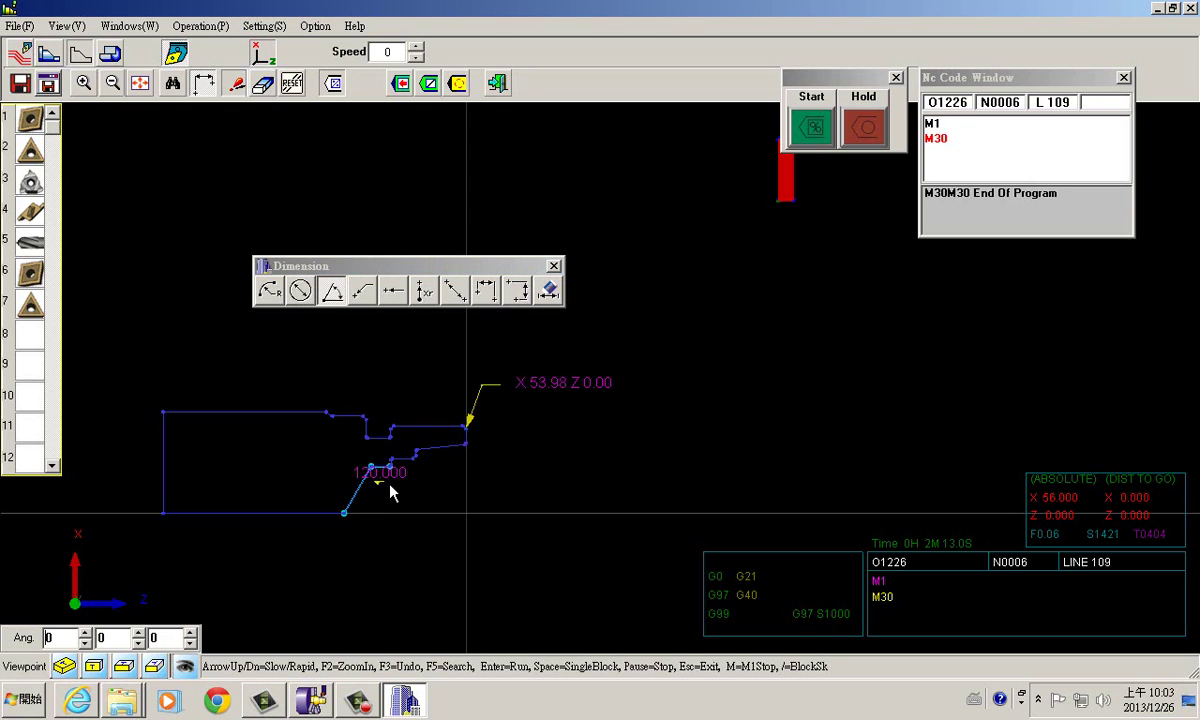
pyautogui.click(400, 512)
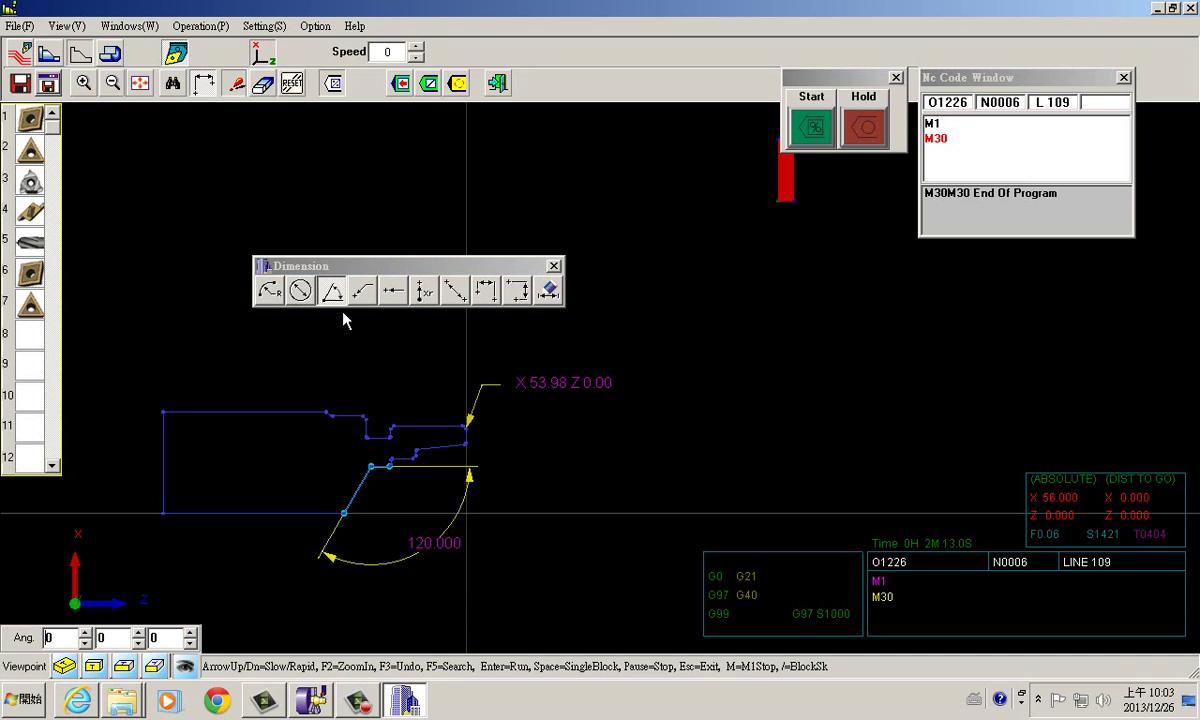
# Step: Dimension the length of the large-diameter outer edge and the small corner radius beside the groove, and close the dimension tools
pyautogui.click(269, 290)
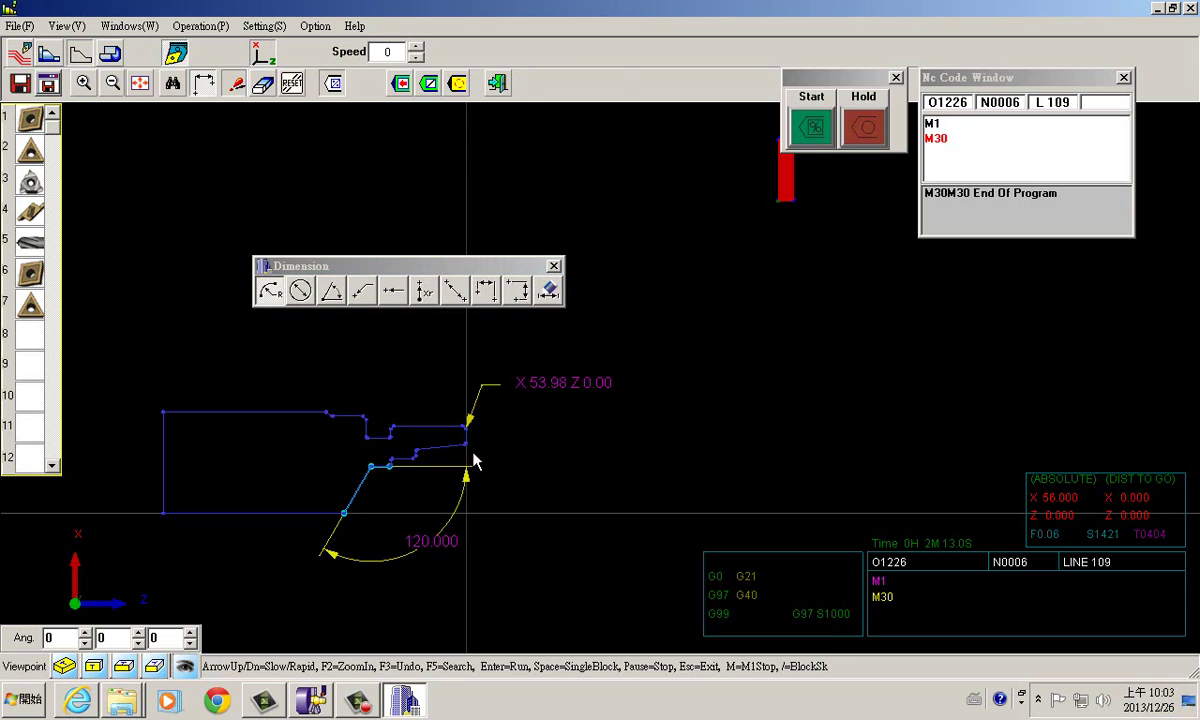
pyautogui.click(456, 291)
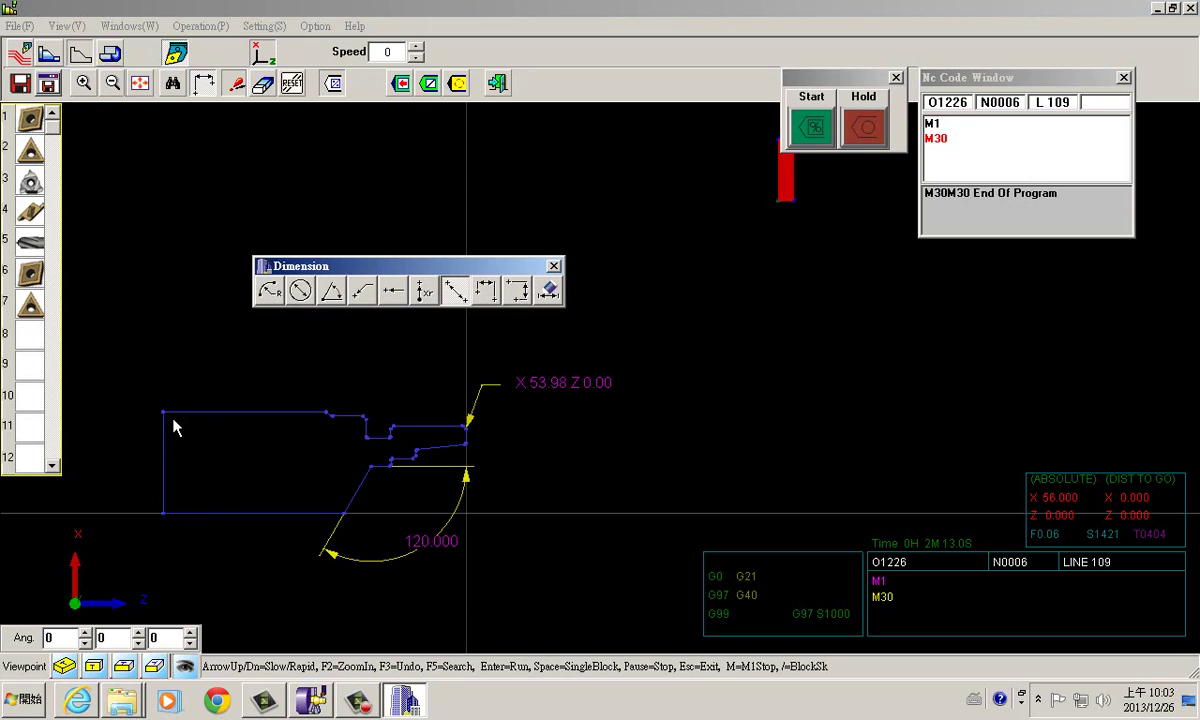
pyautogui.click(335, 430)
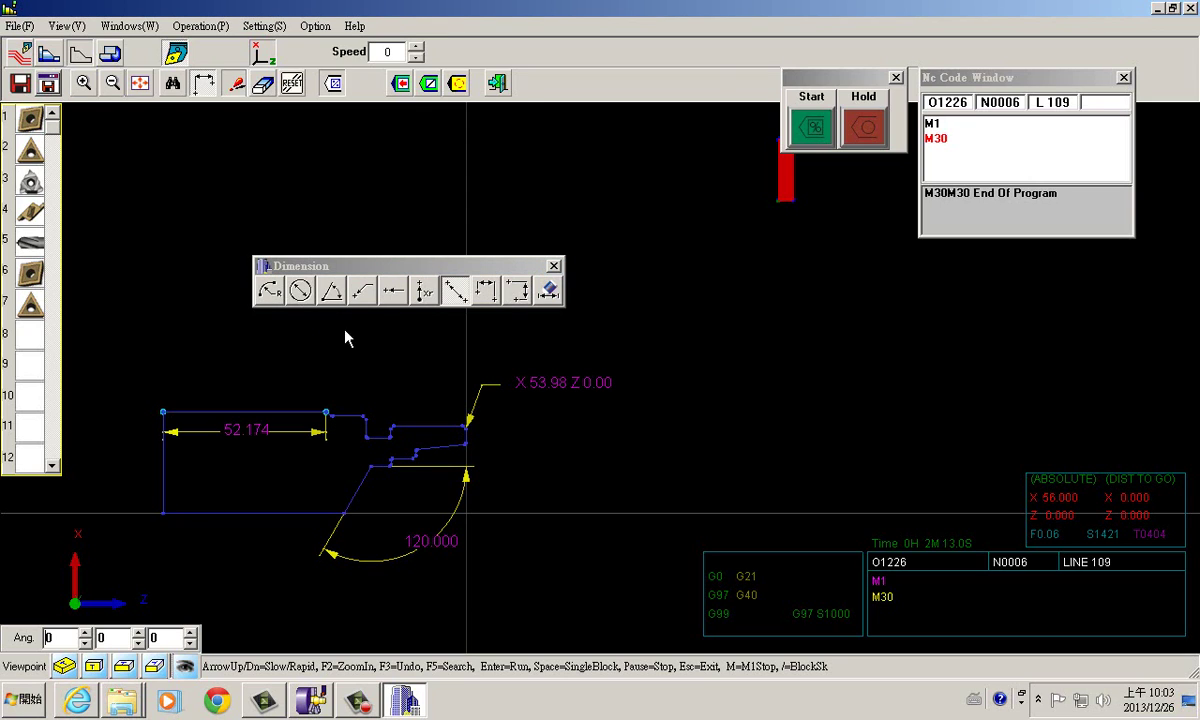
pyautogui.click(371, 430)
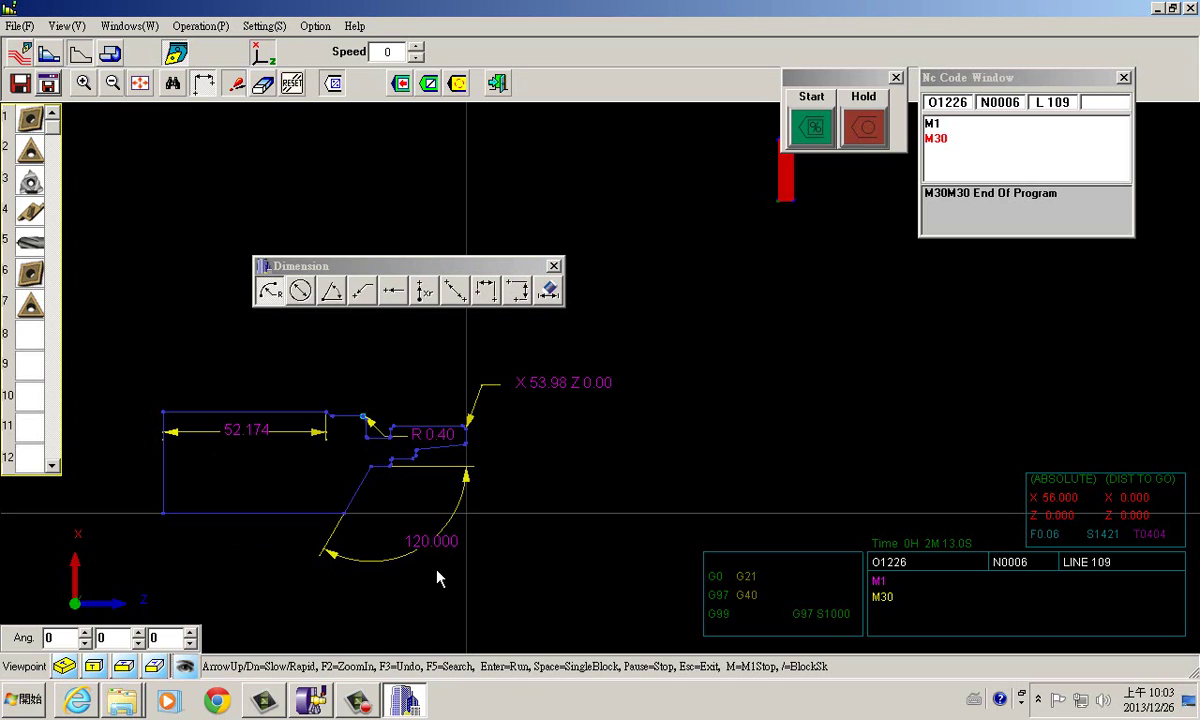
pyautogui.click(553, 265)
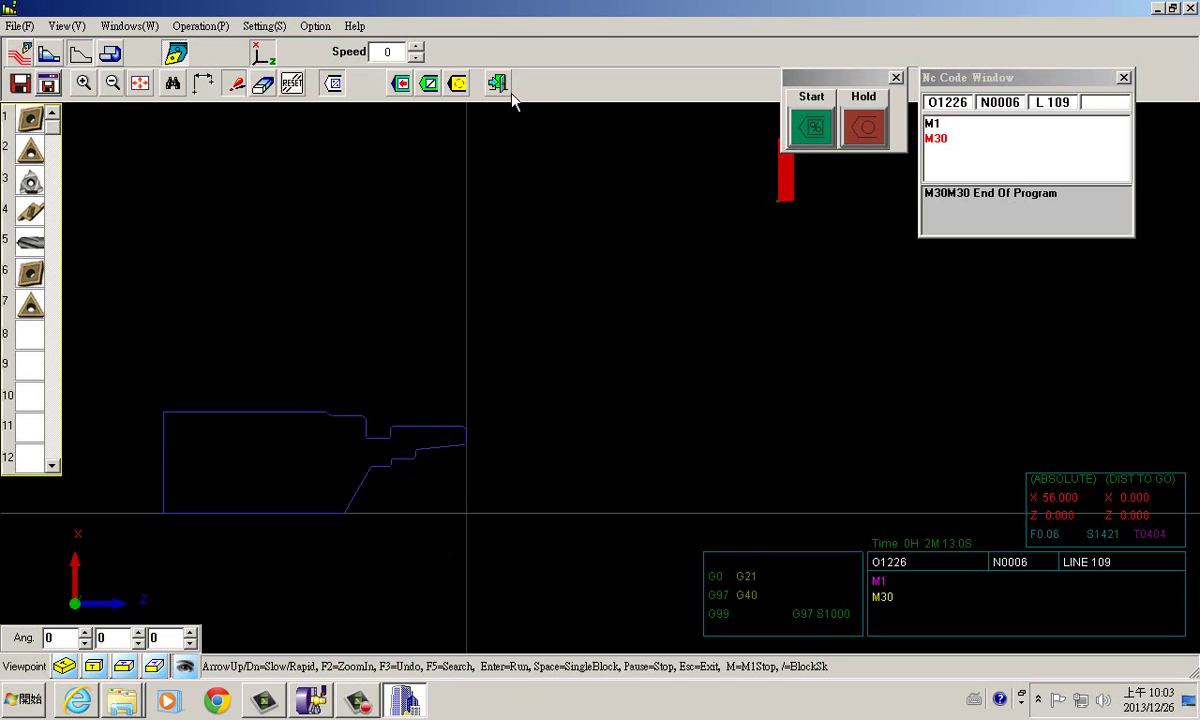
# Step: Exit the simulation and generate CNC program 1226 with only the G01 Drill, Drill-D30 operation included
pyautogui.click(509, 92)
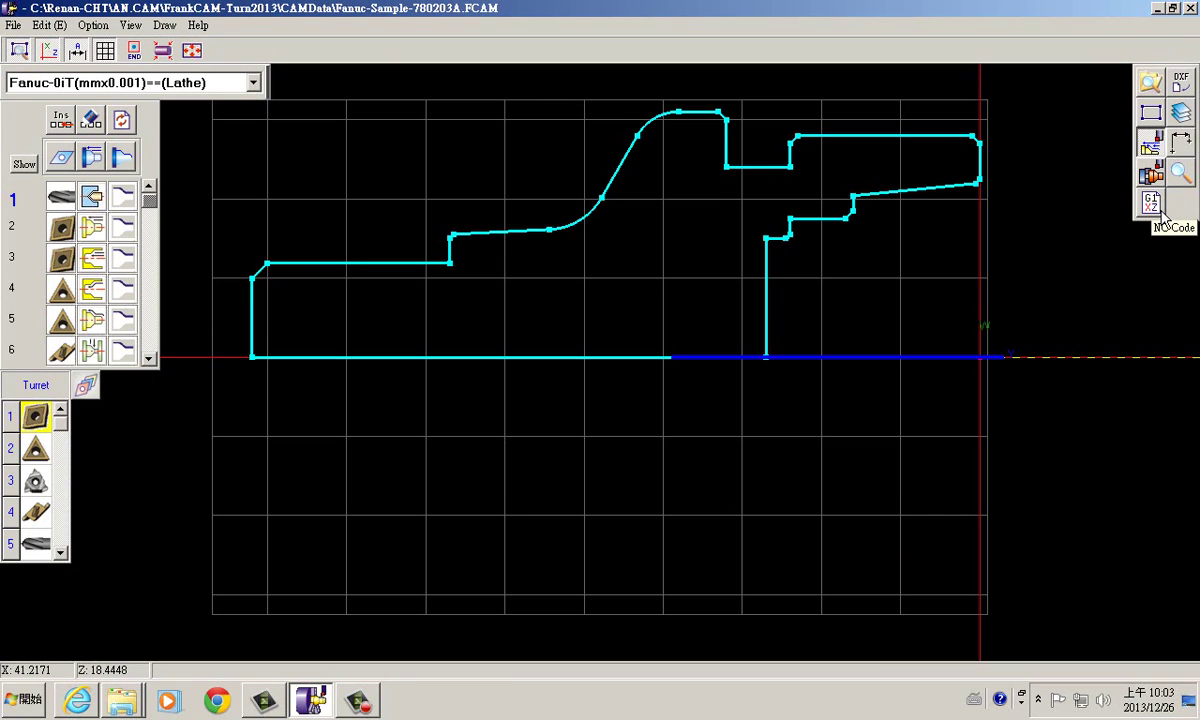
pyautogui.click(1153, 205)
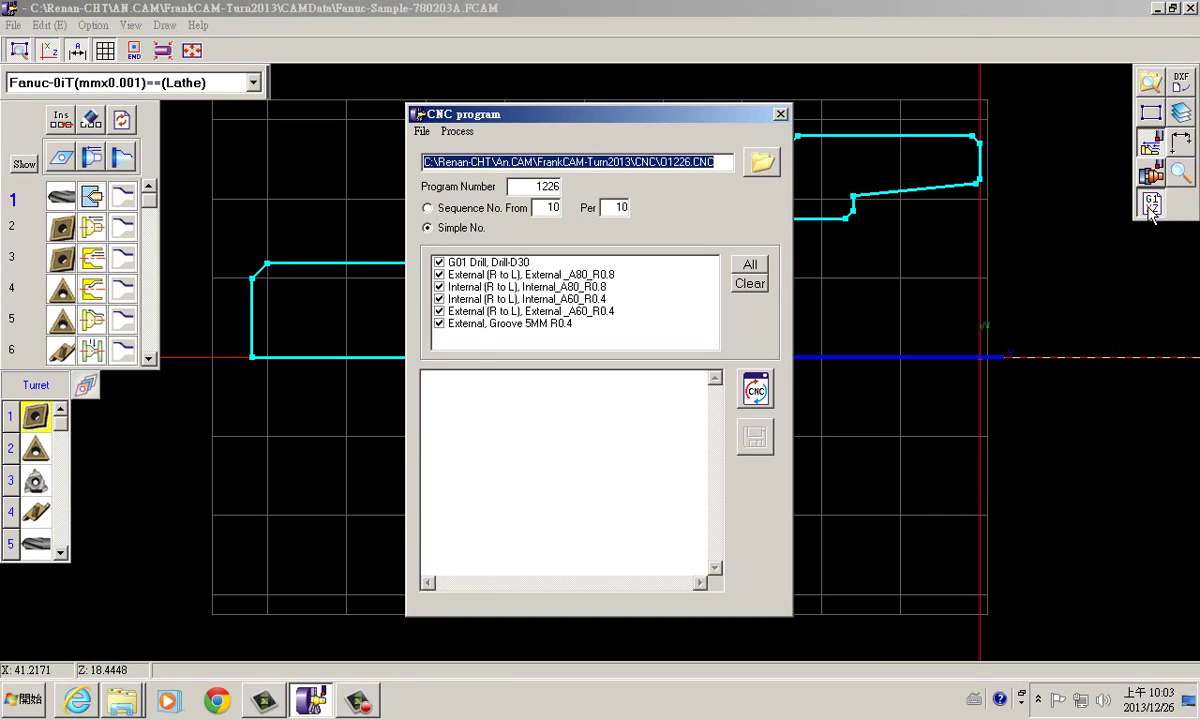
pyautogui.click(443, 334)
pyautogui.click(447, 311)
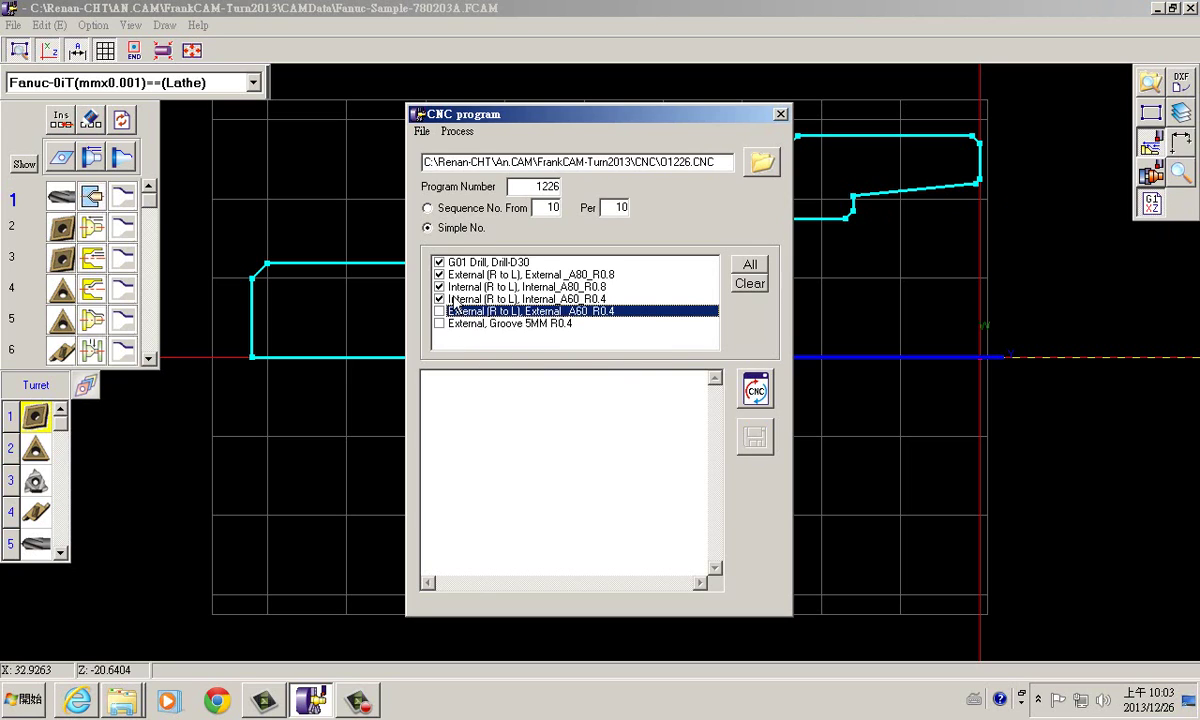
pyautogui.click(440, 274)
pyautogui.click(440, 286)
pyautogui.click(440, 299)
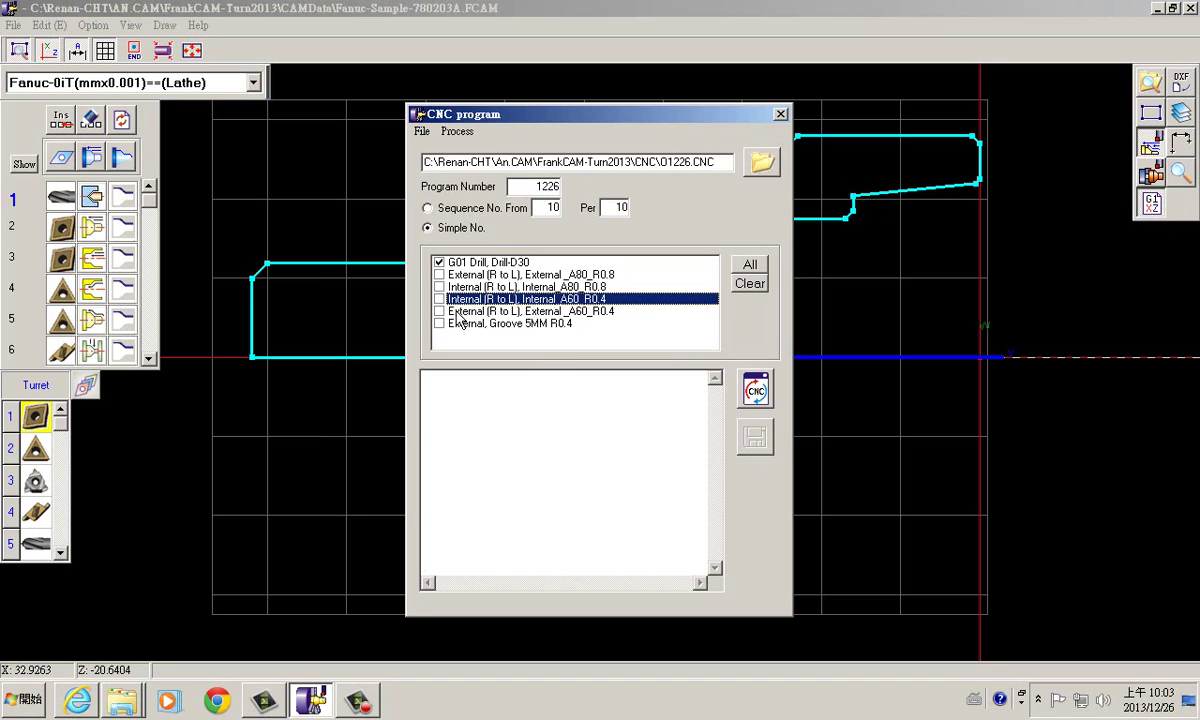
pyautogui.click(754, 392)
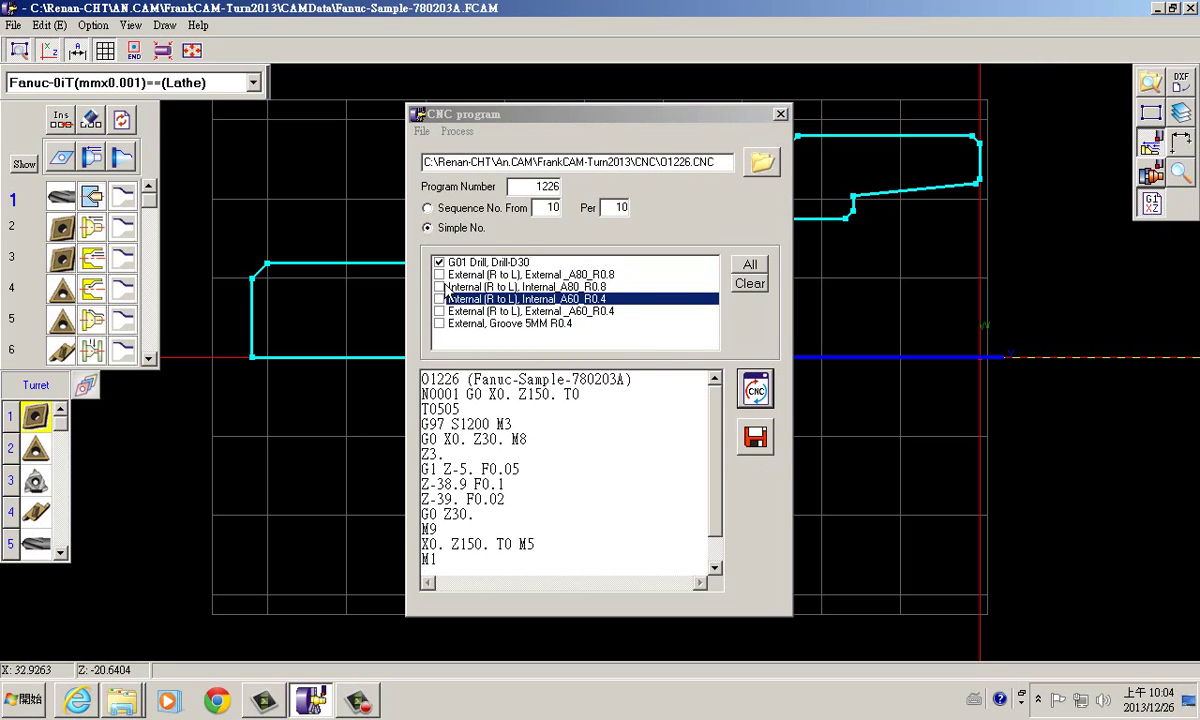
# Step: Include the external, internal and groove operations again and save the generated CNC program as O1226.CNC
pyautogui.click(440, 274)
pyautogui.click(440, 286)
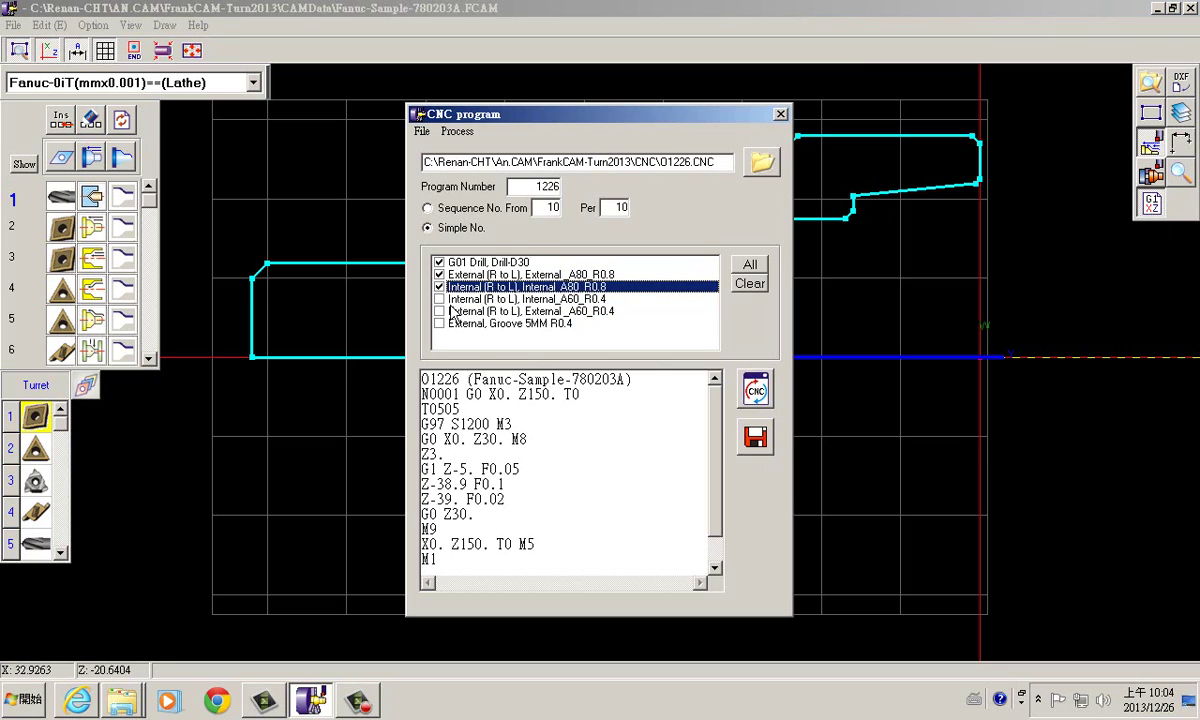
pyautogui.click(440, 299)
pyautogui.click(445, 311)
pyautogui.click(446, 323)
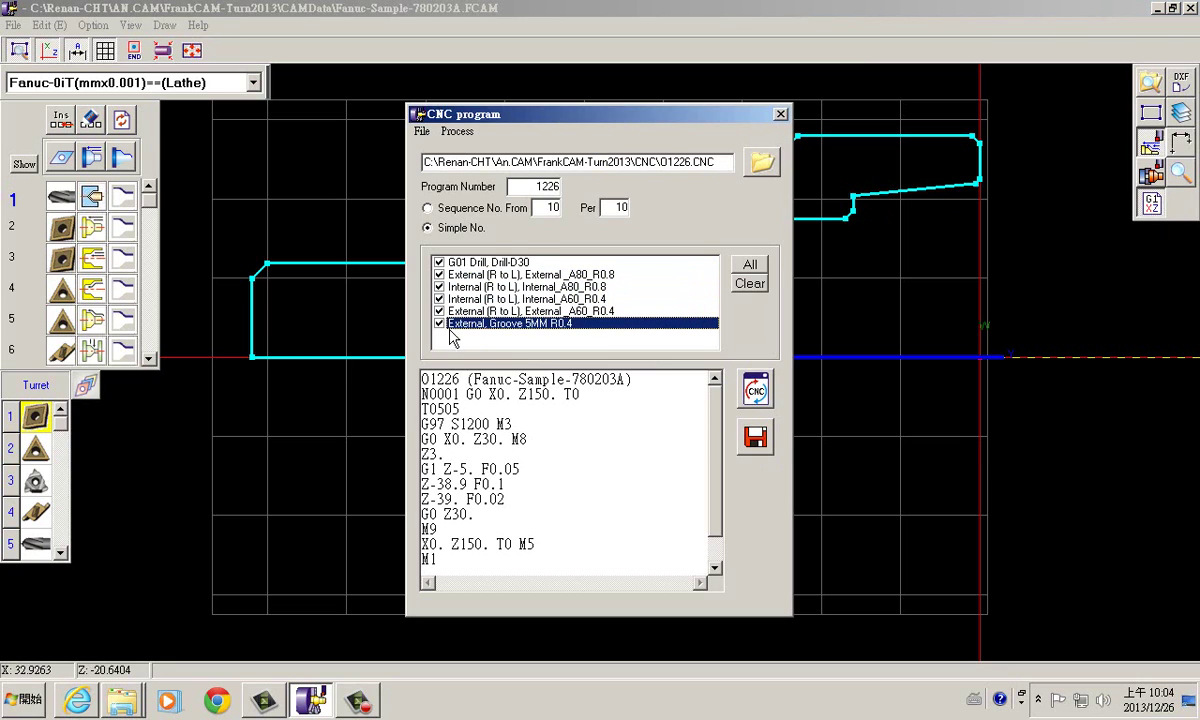
pyautogui.click(756, 437)
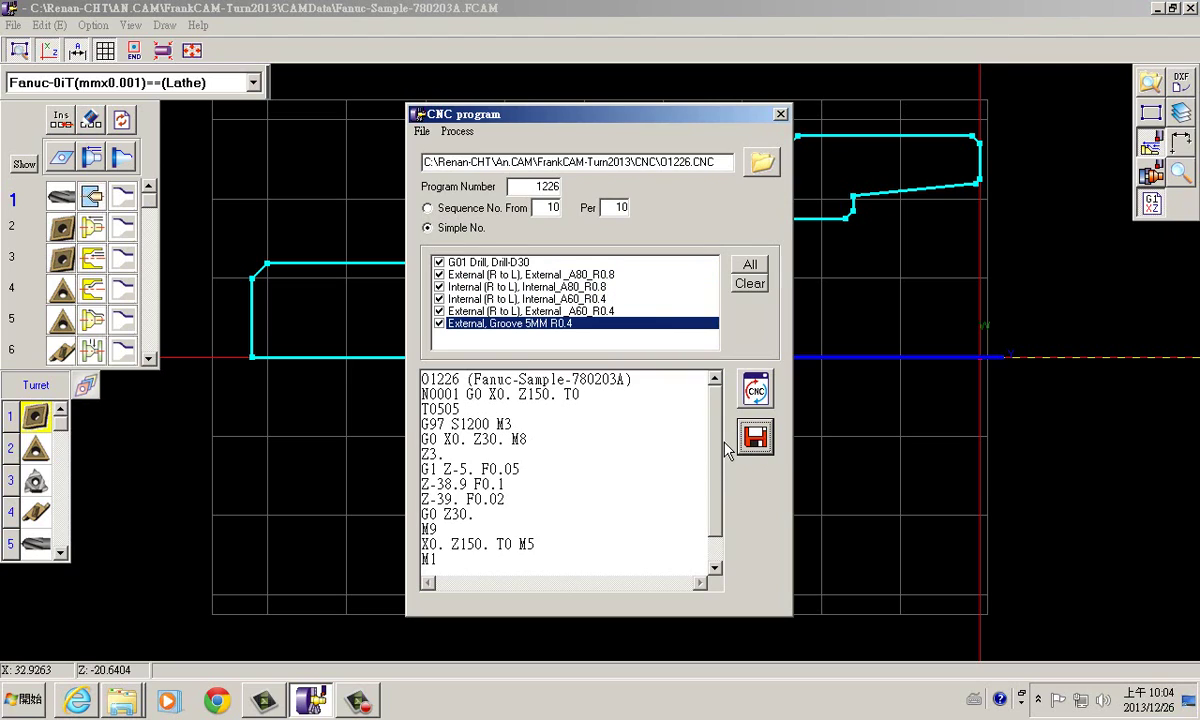
# Step: Look through the generated drilling code down to M30 and close the CNC program dialog
pyautogui.scroll(-1, 729, 517)
pyautogui.scroll(1, 727, 534)
pyautogui.scroll(-2, 716, 430)
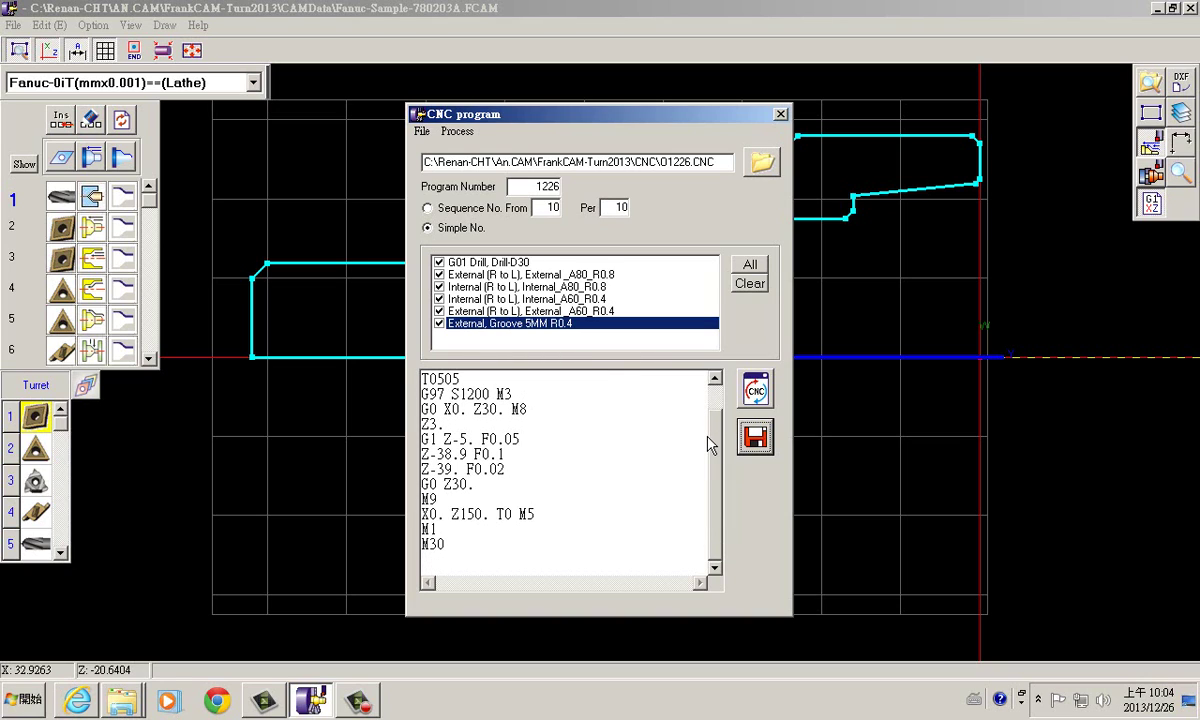
pyautogui.scroll(2, 727, 440)
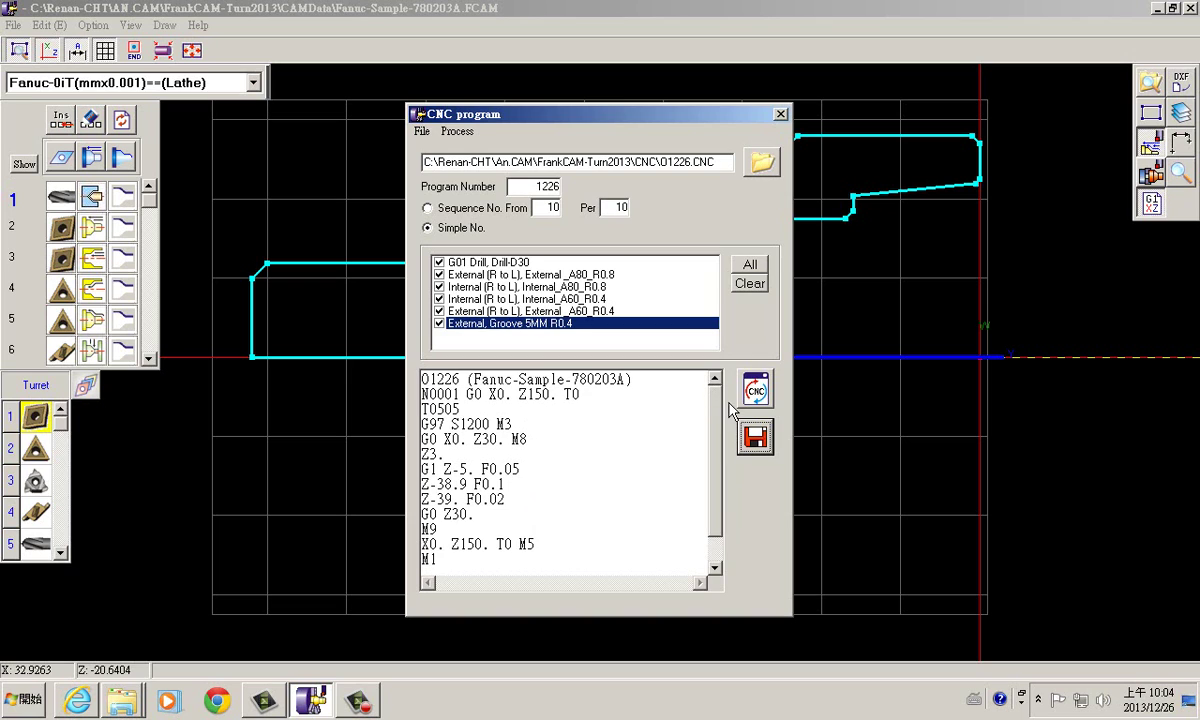
pyautogui.click(781, 114)
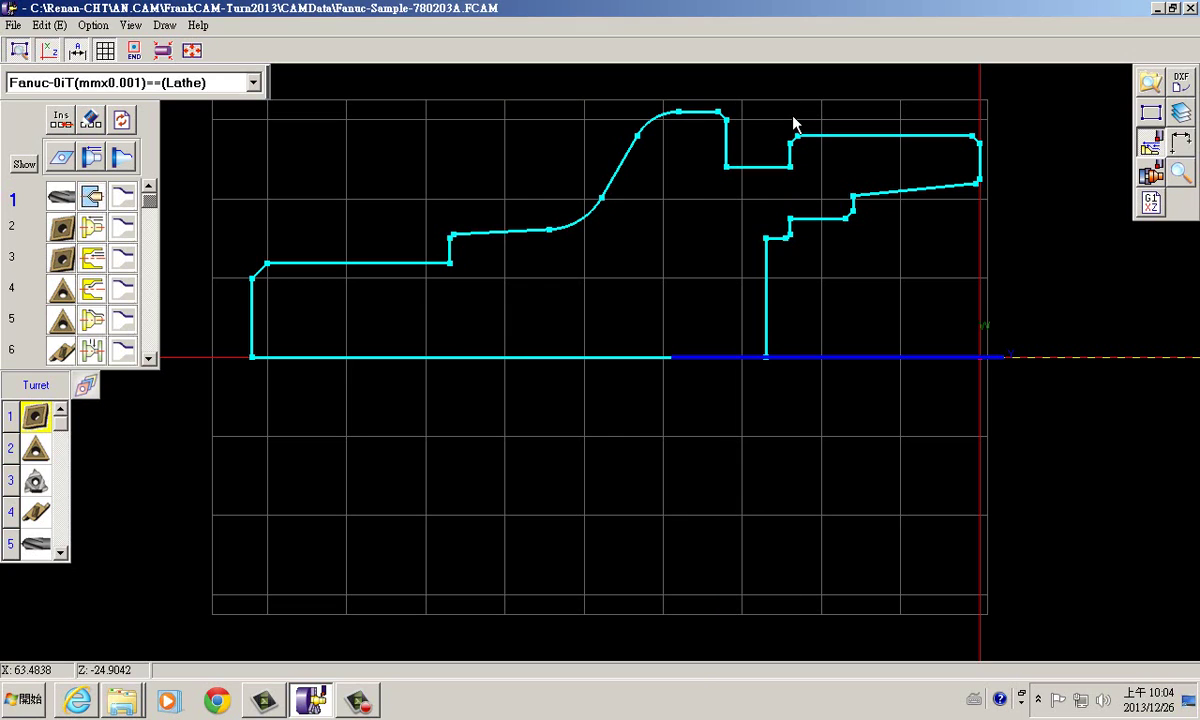
# Step: Look through the available lathe controllers and keep Fanuc-0iT(mmx0.001)
pyautogui.click(255, 84)
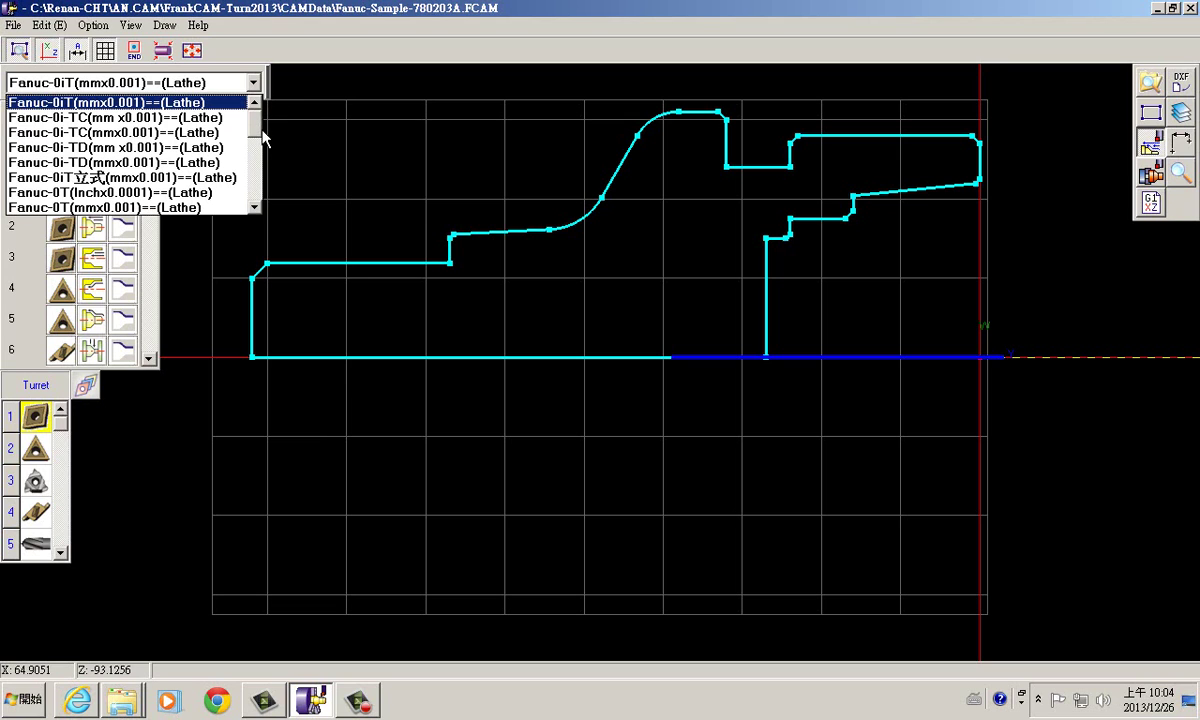
pyautogui.moveTo(260, 125)
pyautogui.mouseDown()
pyautogui.moveTo(262, 165)
pyautogui.moveTo(268, 133)
pyautogui.mouseUp()
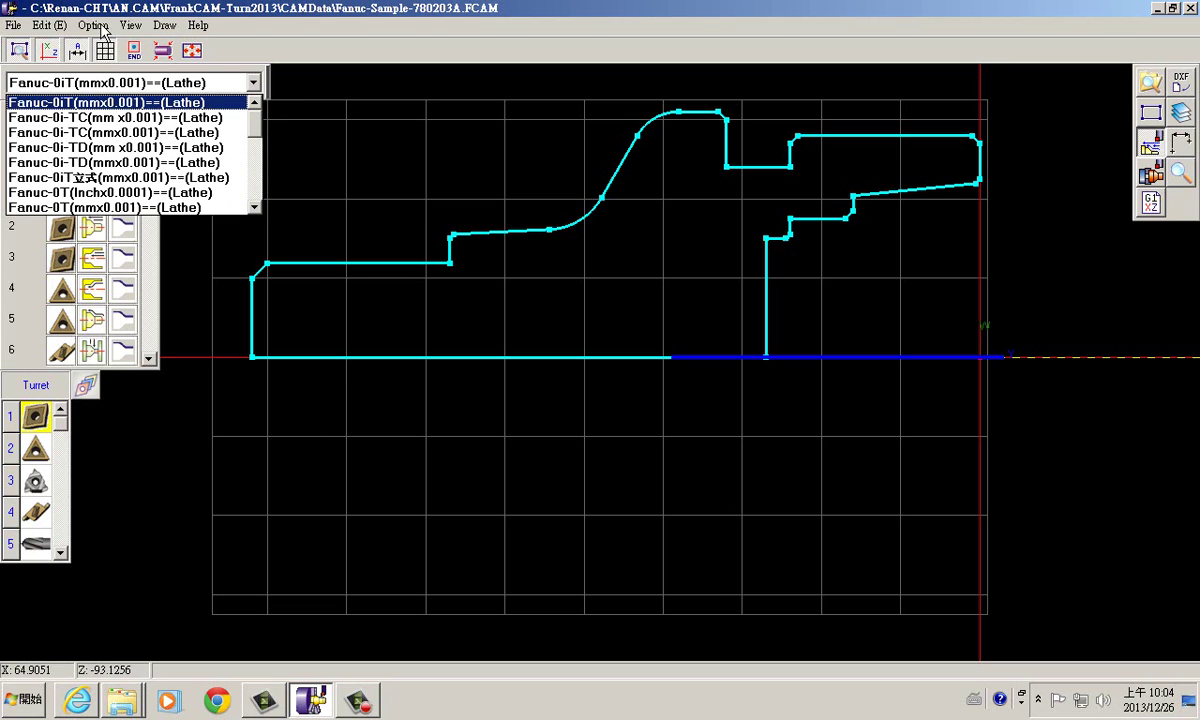
pyautogui.click(1080, 60)
# Step: Create a new project 131226.FCAM on the desktop, replacing the existing file and leaving the sample project unsaved
pyautogui.doubleClick(1088, 82)
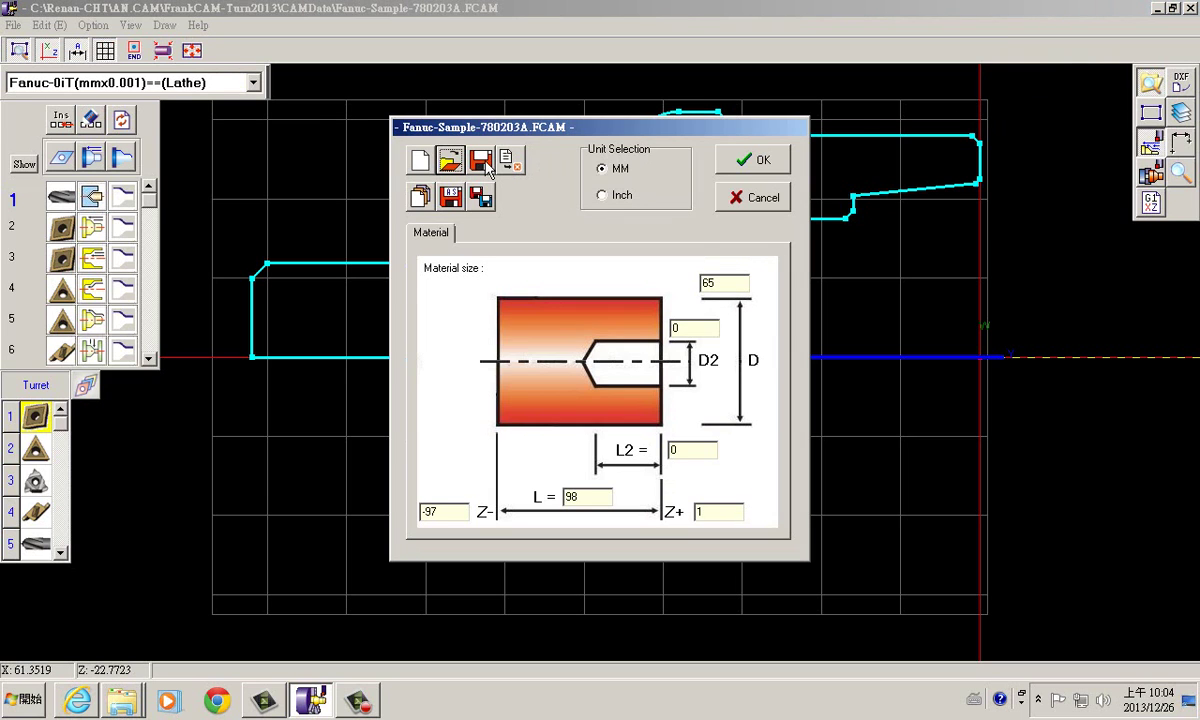
pyautogui.click(420, 160)
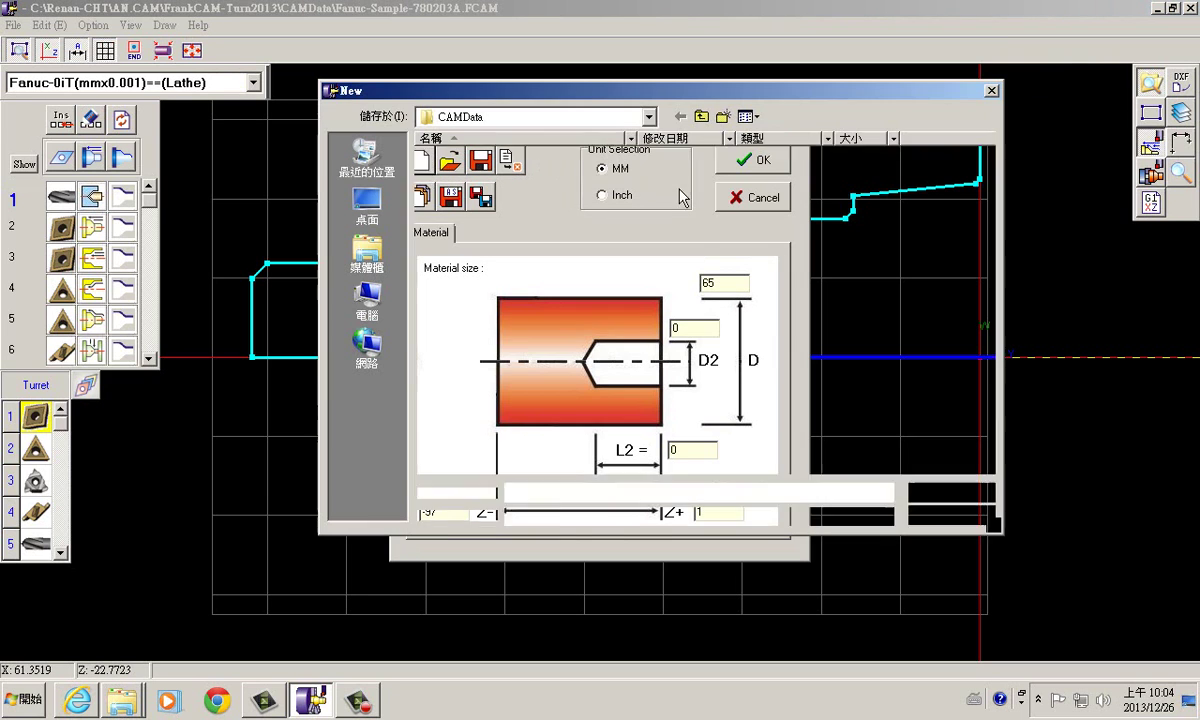
pyautogui.click(367, 205)
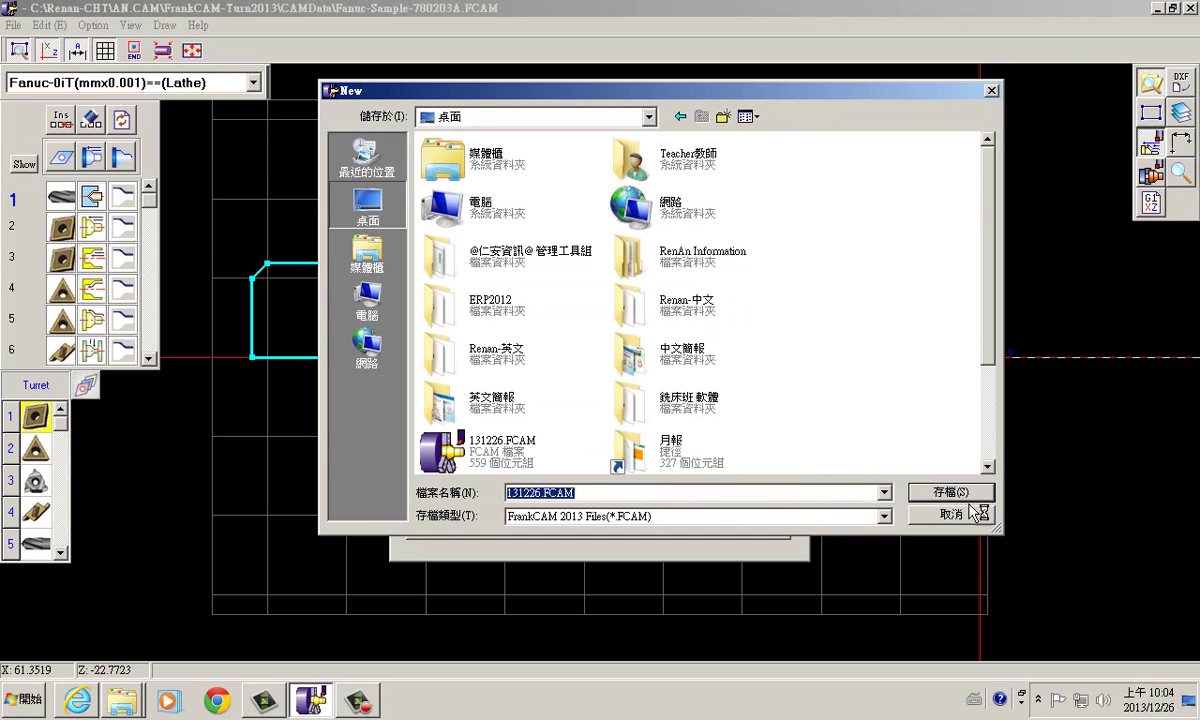
pyautogui.click(920, 490)
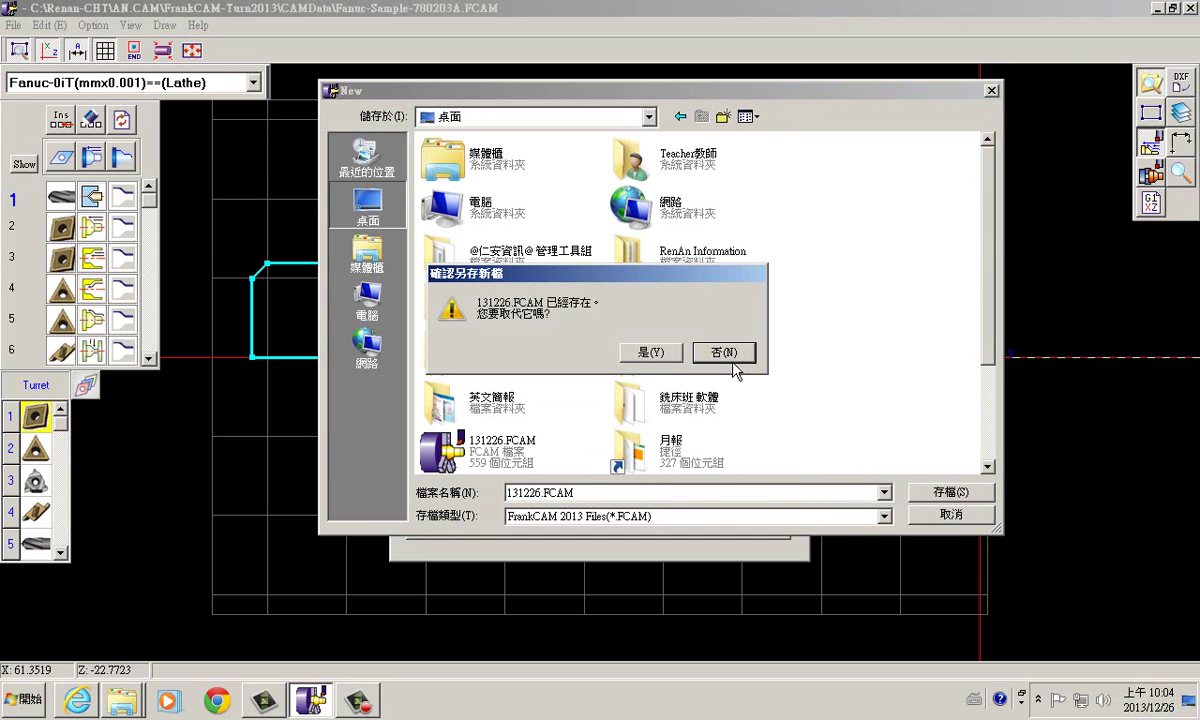
pyautogui.click(648, 351)
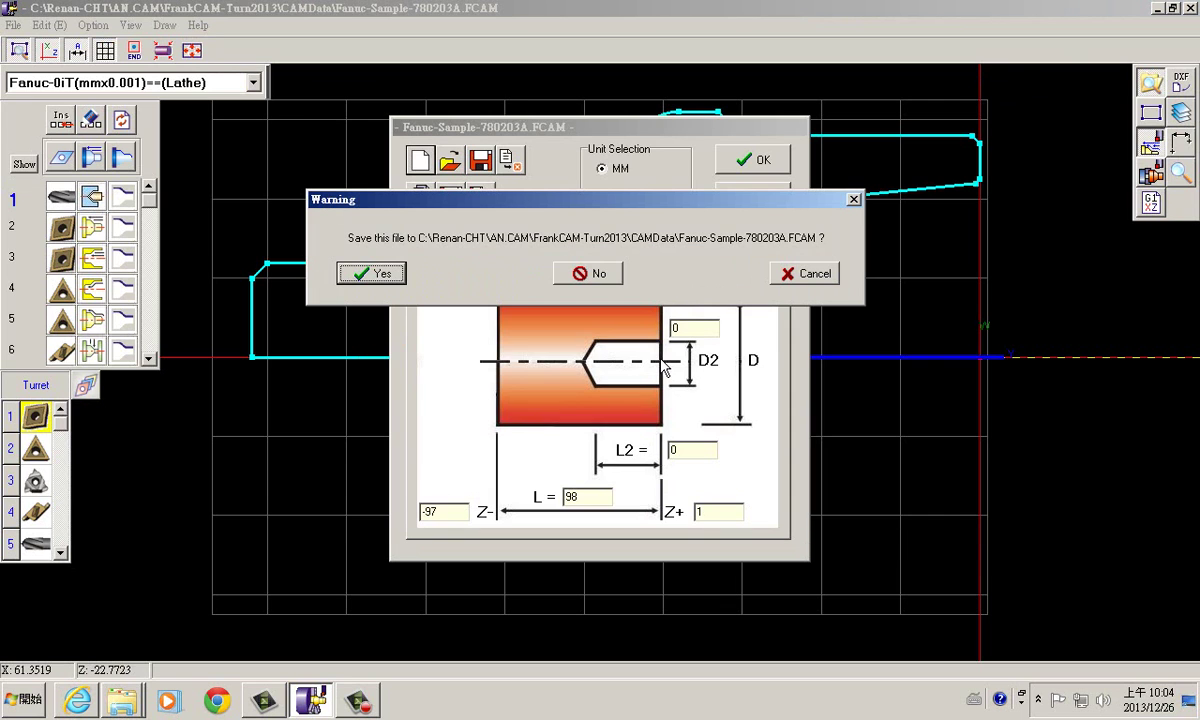
pyautogui.click(590, 274)
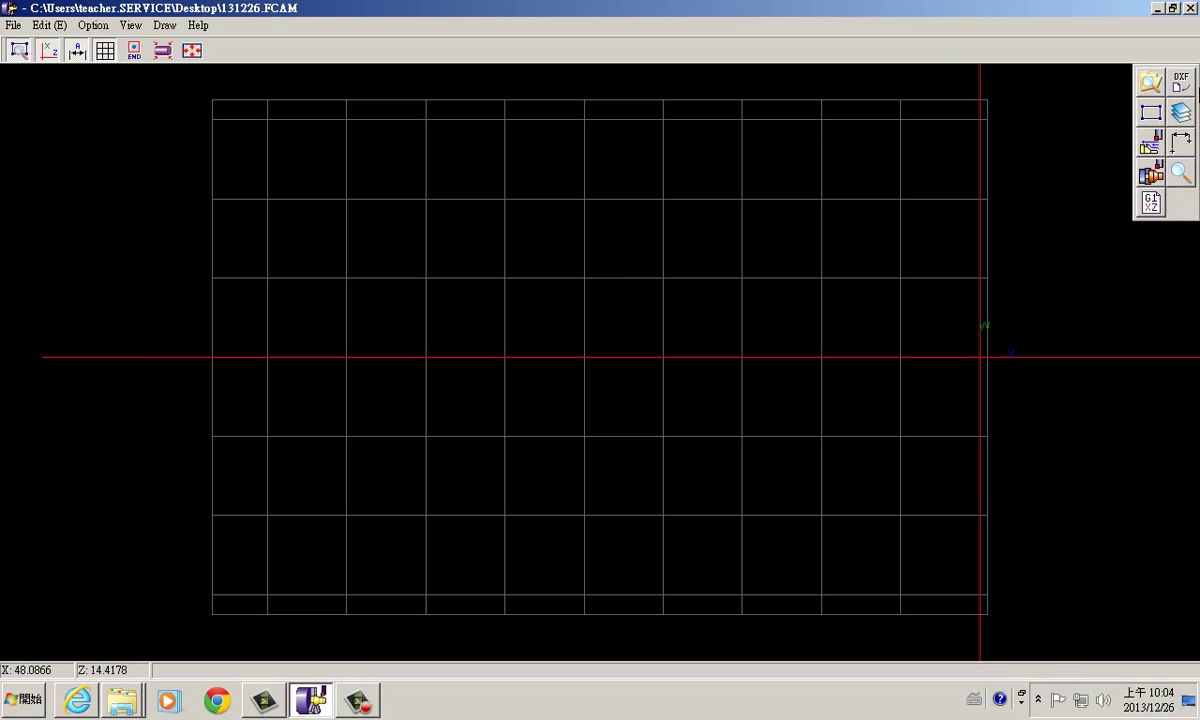
# Step: Import the drawing 075-780203-B.dxf at the Keep (1 : 1) scale and make DXF Layer '2' the current layer
pyautogui.click(1181, 82)
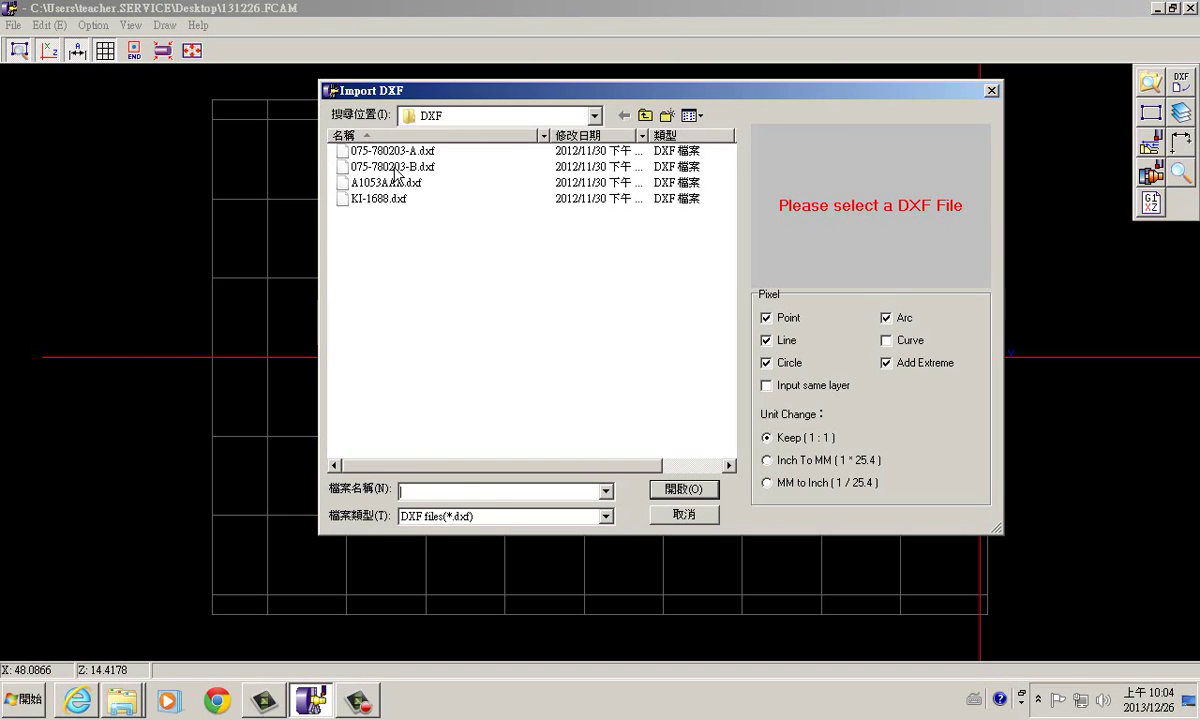
pyautogui.click(380, 151)
pyautogui.click(414, 167)
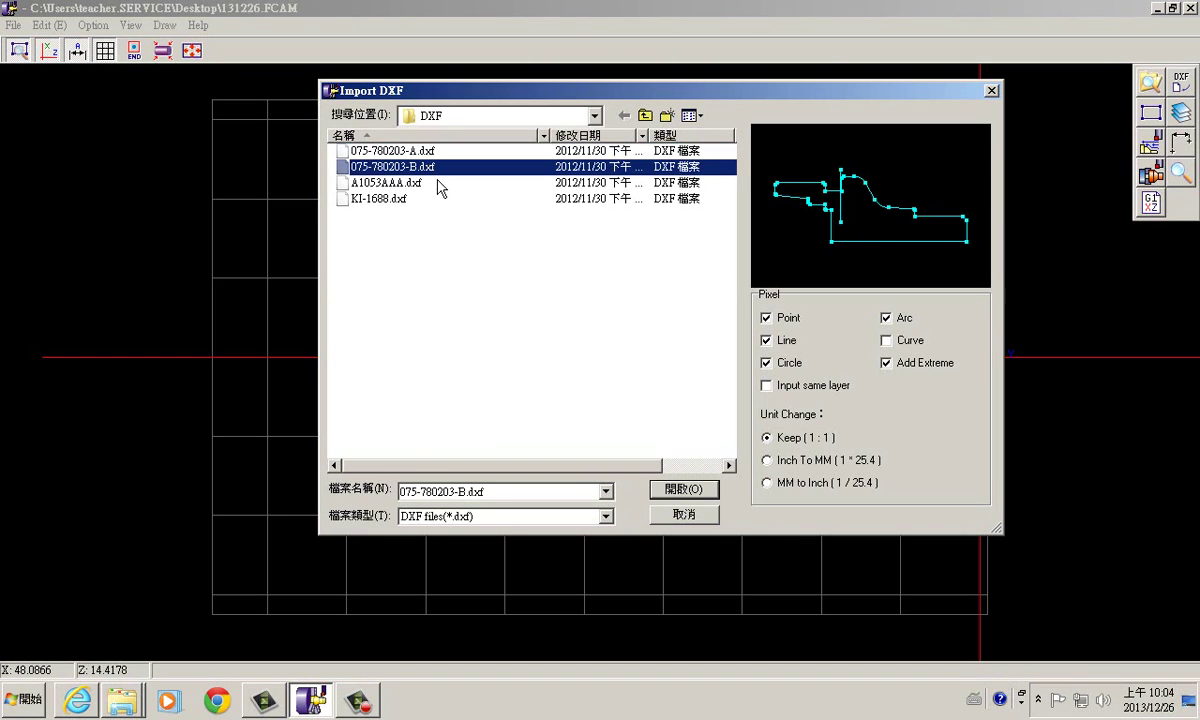
pyautogui.click(662, 488)
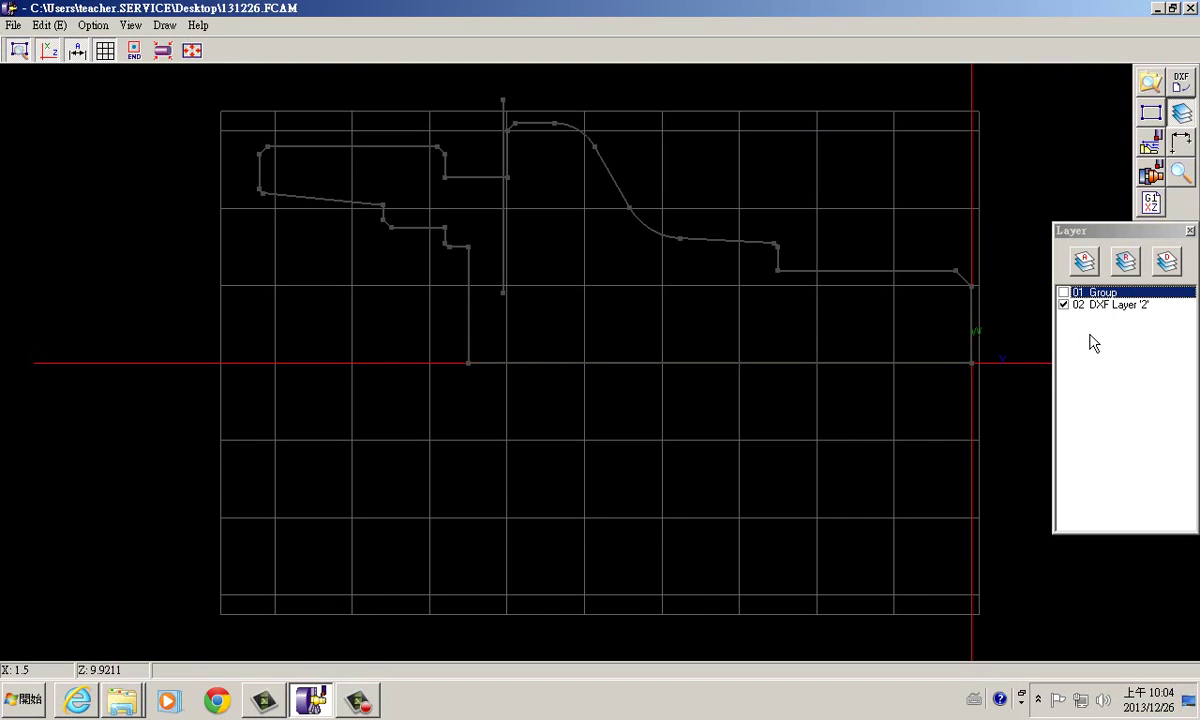
pyautogui.click(1100, 304)
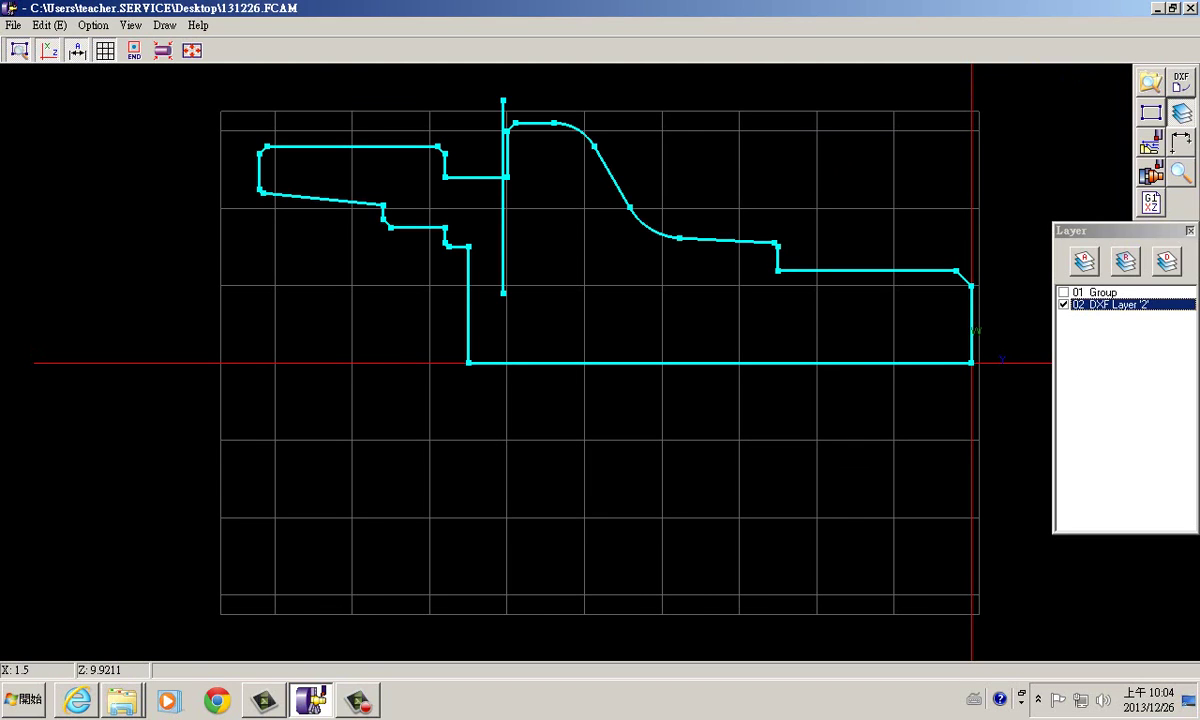
pyautogui.click(1181, 112)
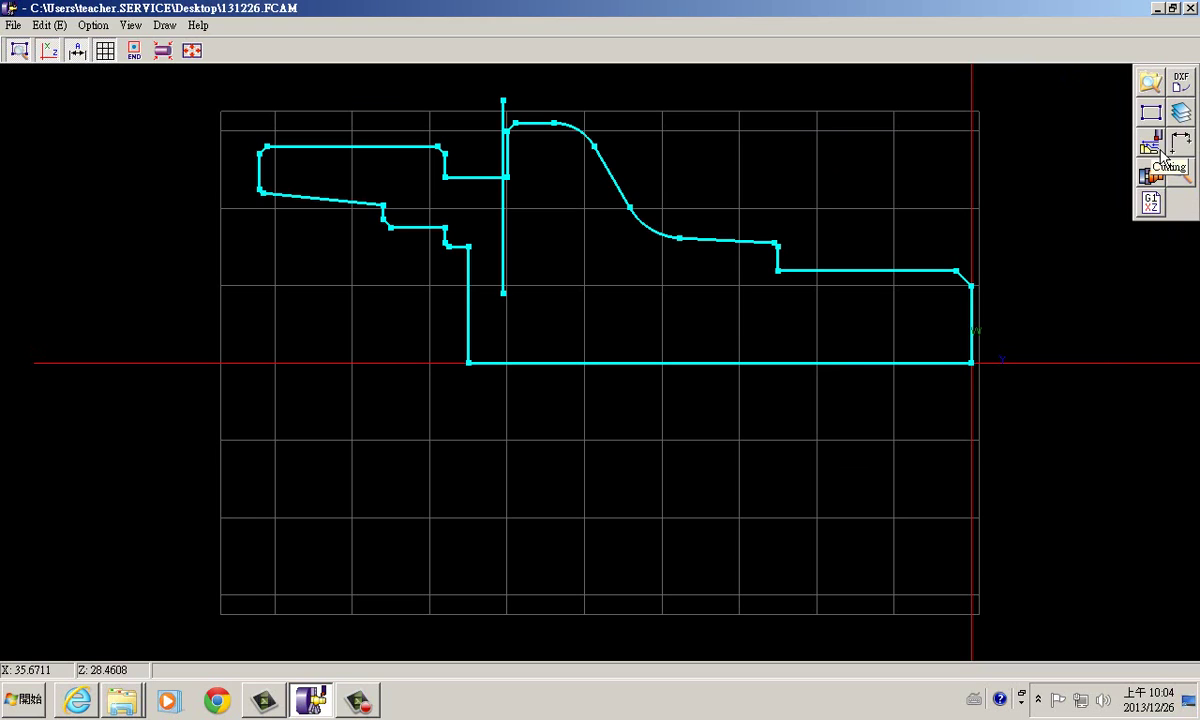
# Step: Load the external right-hand roughing tool 外徑右手-粗車刀- 80度 R0.8 from the 01-02-C-Turning library into turret station 1
pyautogui.click(1155, 147)
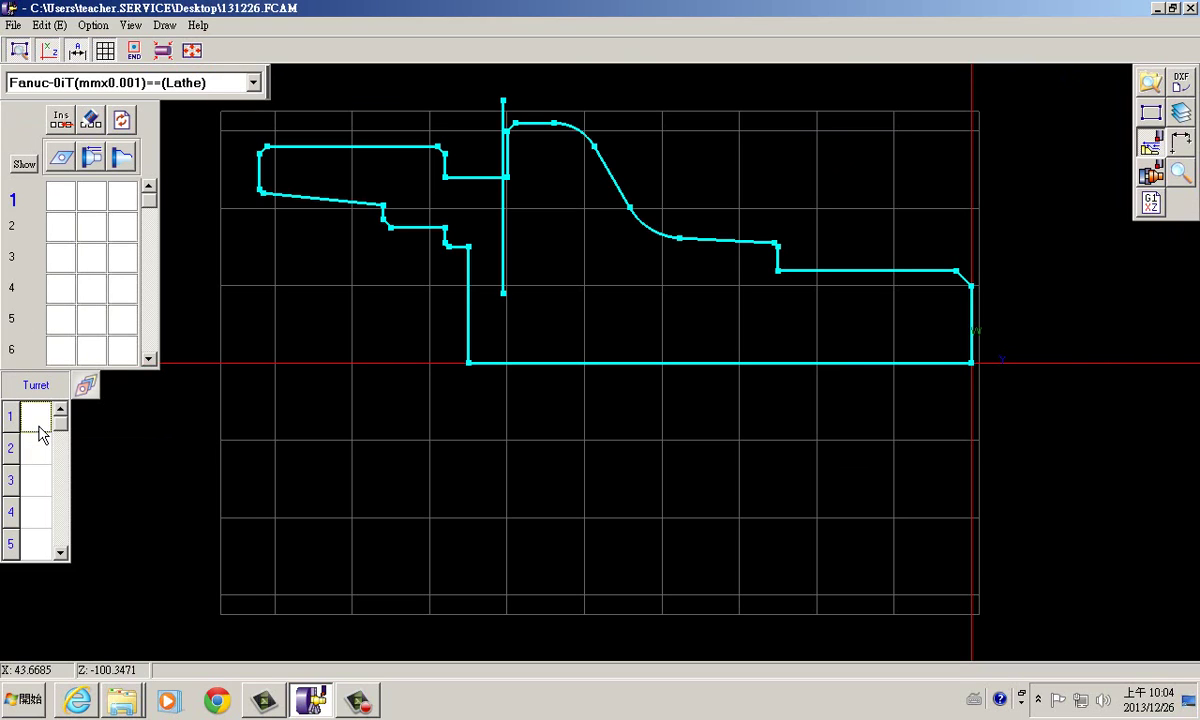
pyautogui.doubleClick(12, 412)
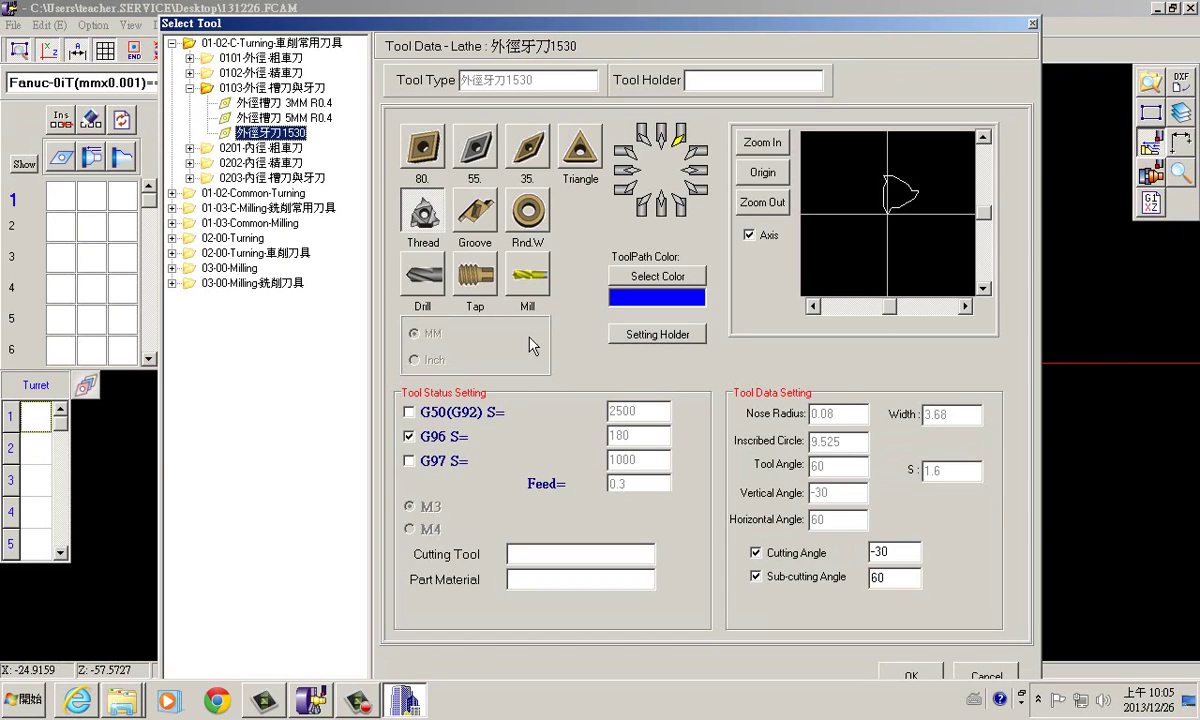
pyautogui.click(190, 59)
pyautogui.click(270, 73)
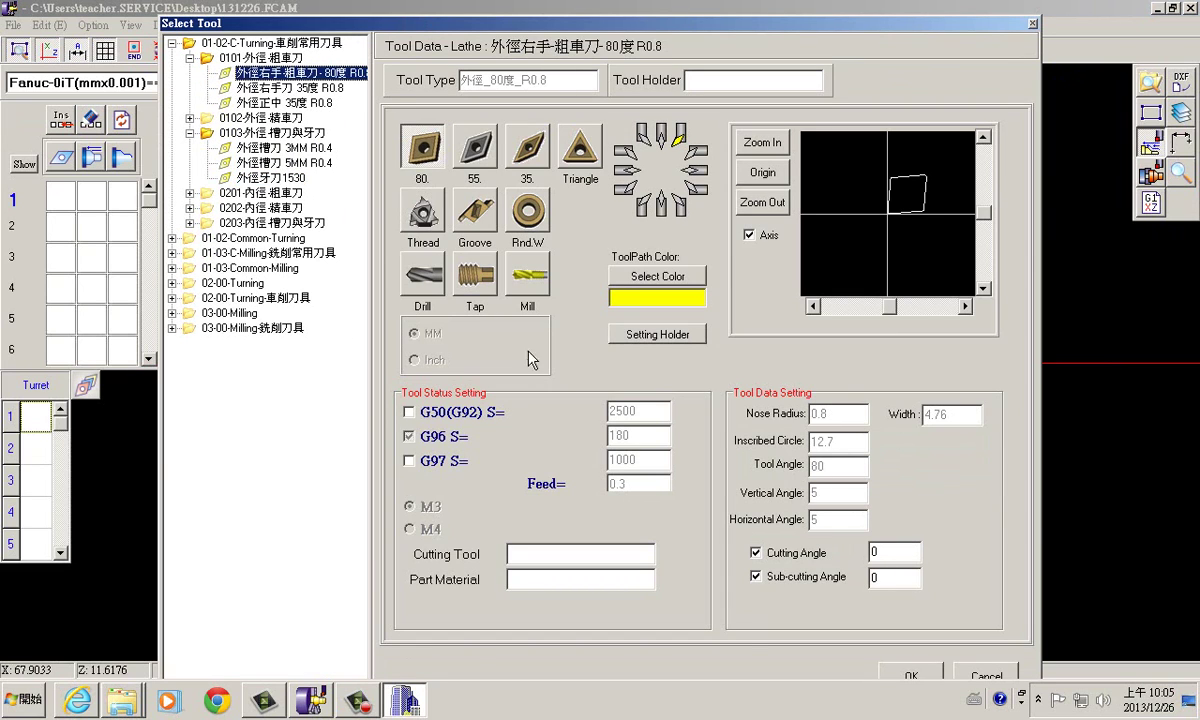
pyautogui.click(910, 677)
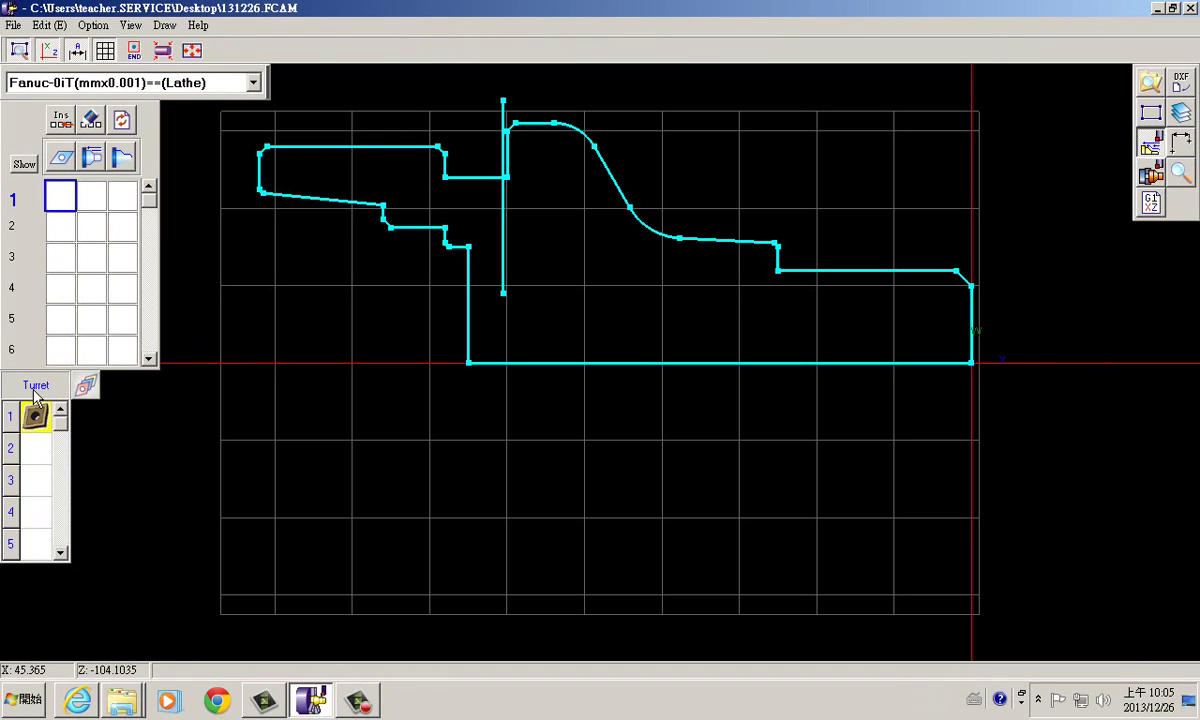
# Step: Assign the station 1 tool to operation 1 as Rough 01.External (R to L), keeping the default cutting settings
pyautogui.moveTo(35, 416); pyautogui.dragTo(60, 197)
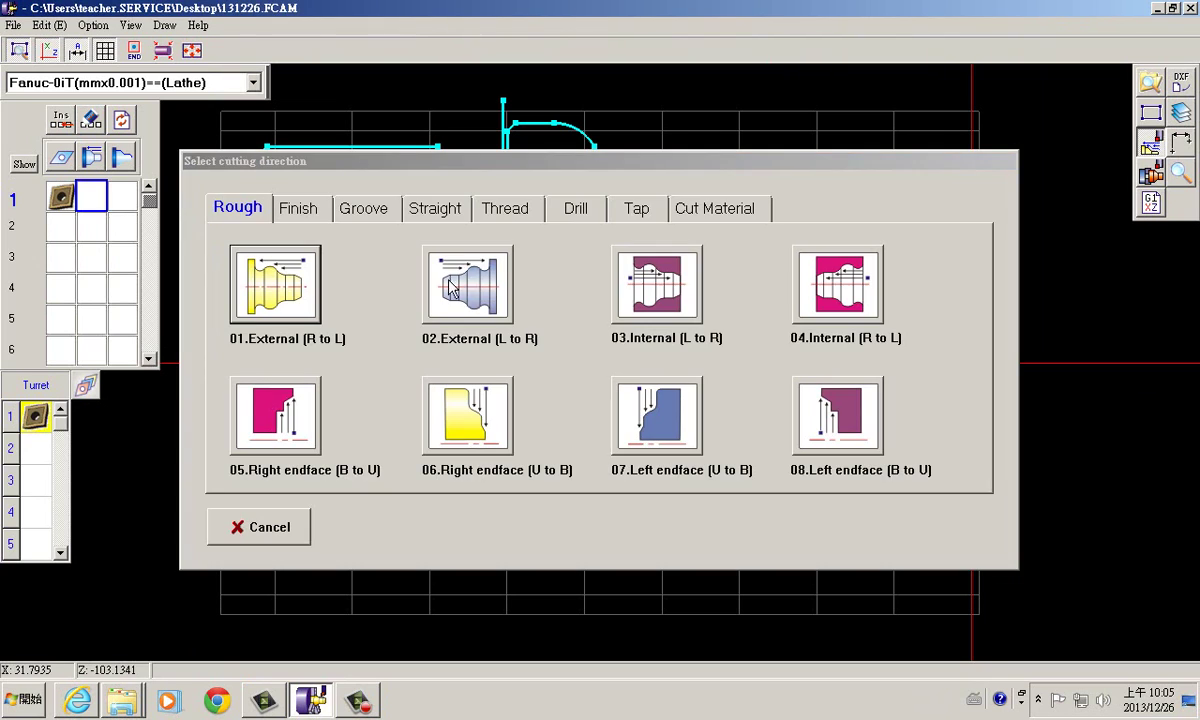
pyautogui.click(274, 280)
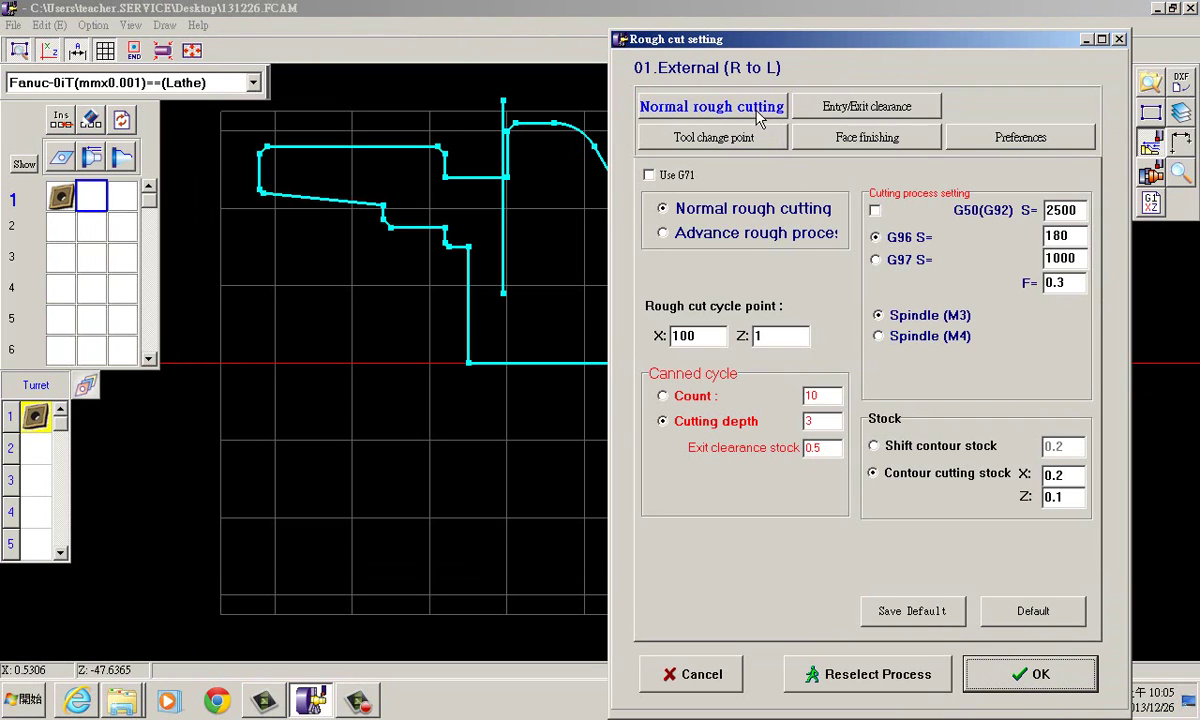
pyautogui.click(1037, 687)
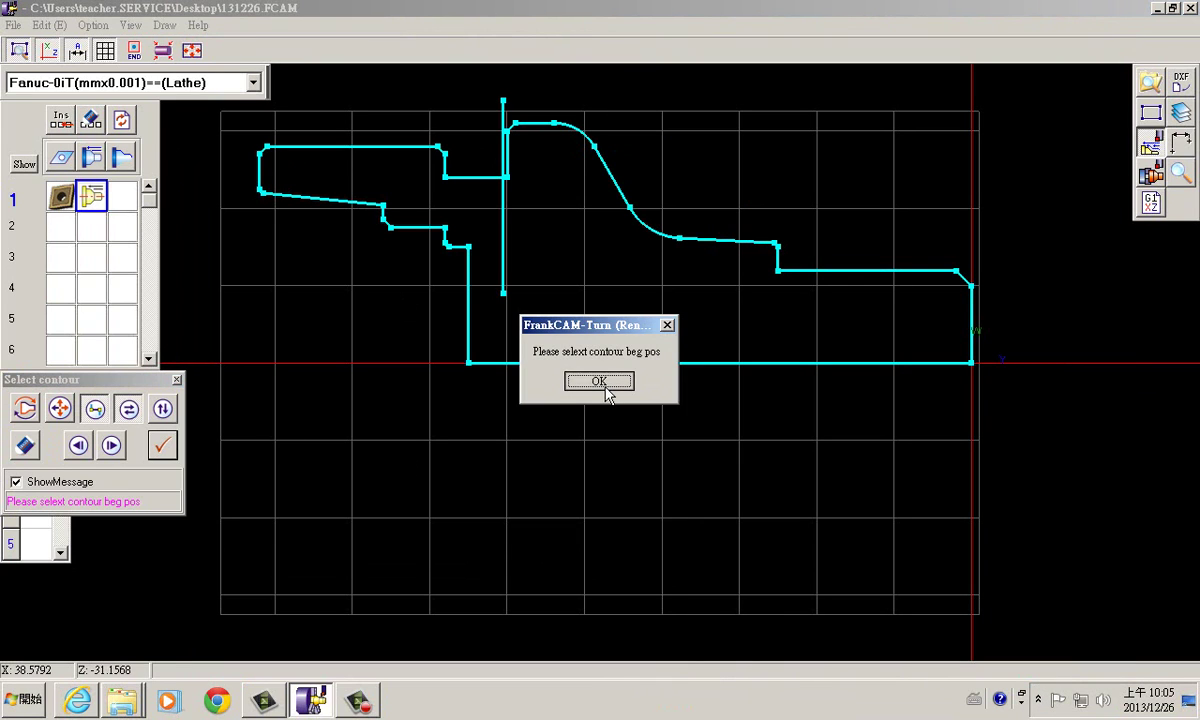
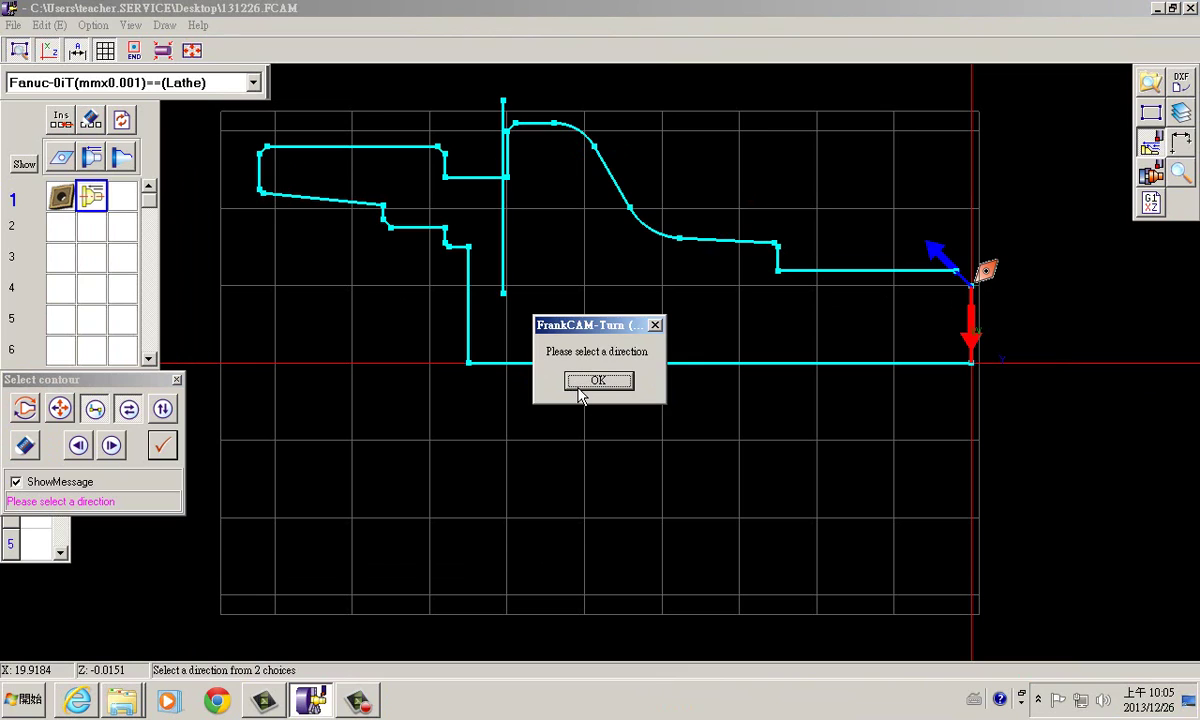
# Step: Define the roughing contour from the chamfer at the part's front face along the outer profile and accept the Z correction
pyautogui.click(580, 380)
pyautogui.click(936, 252)
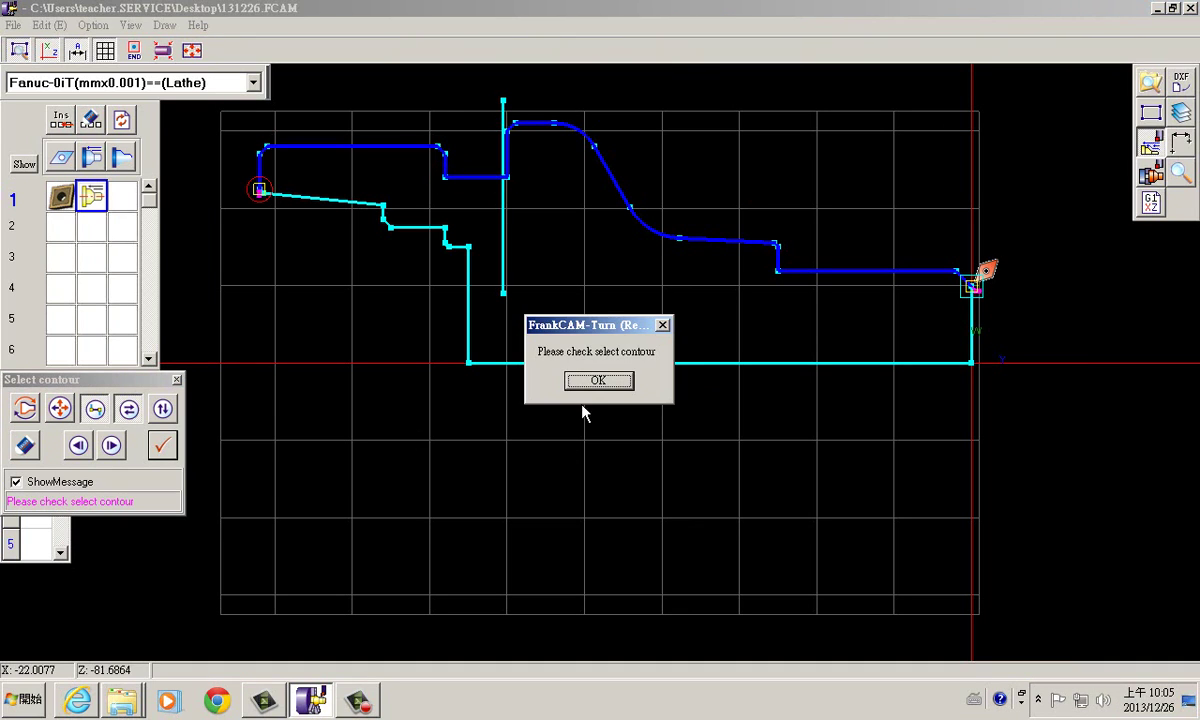
pyautogui.click(598, 380)
pyautogui.click(162, 445)
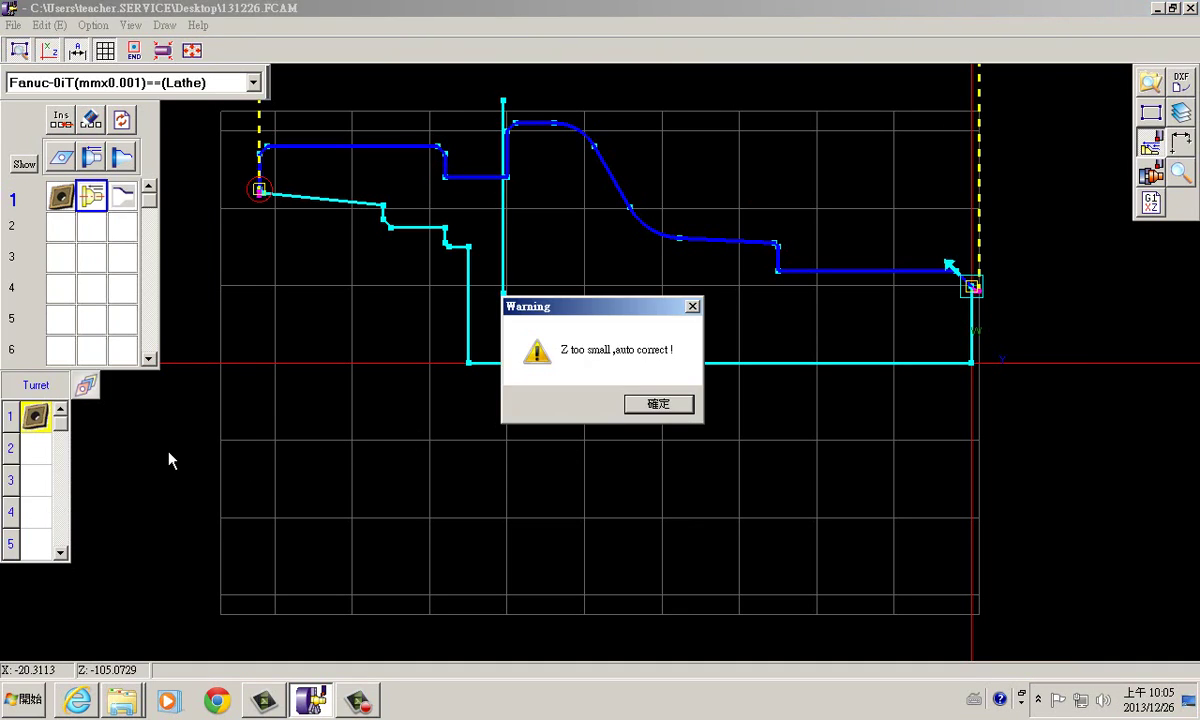
pyautogui.click(655, 404)
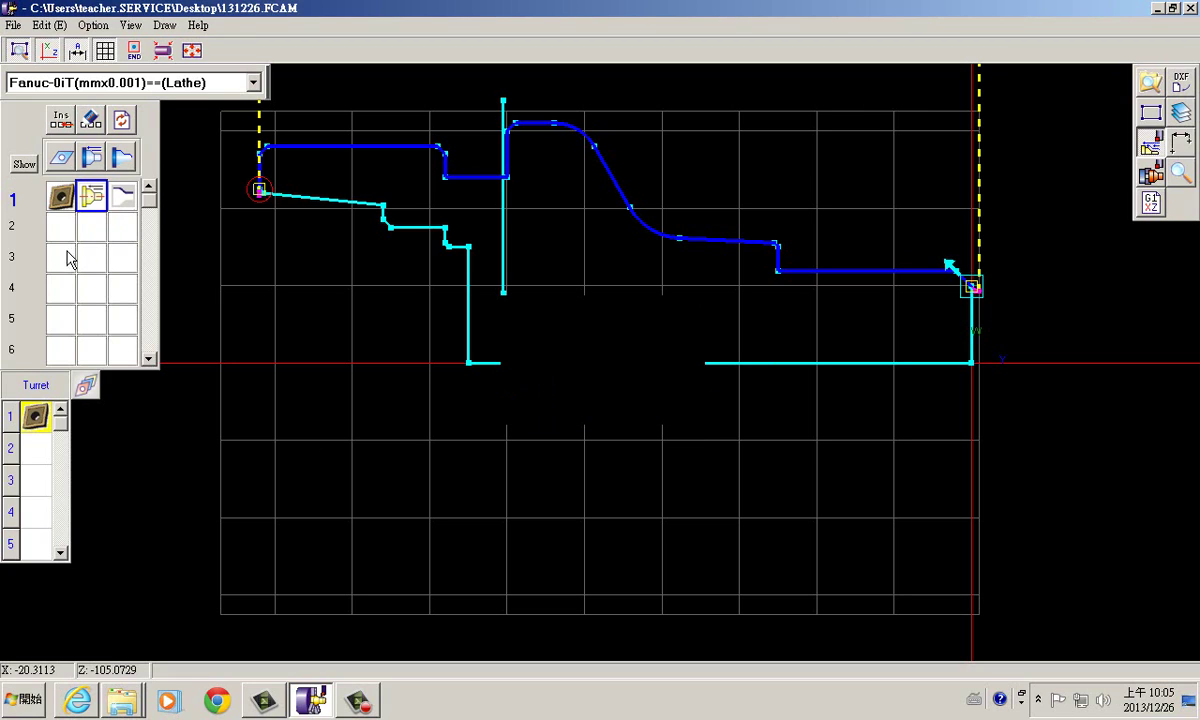
# Step: Load the internal roughing tool 內徑右手刀 80度 R0.8 into turret station 2
pyautogui.click(44, 465)
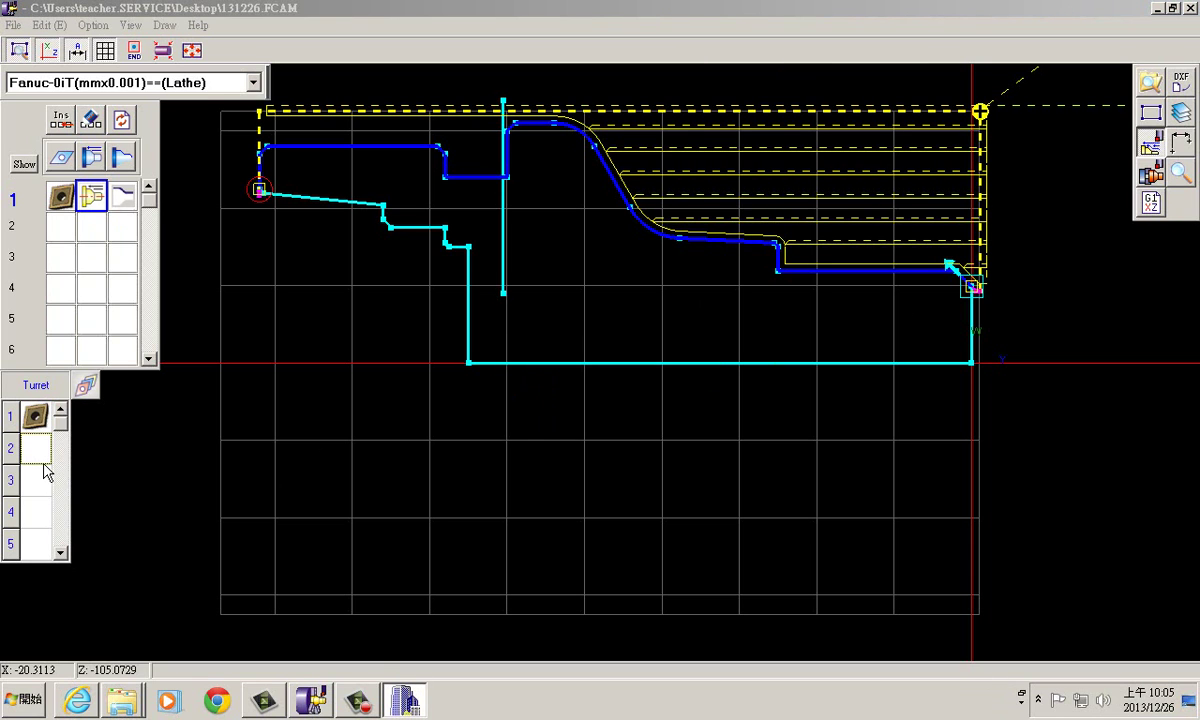
pyautogui.doubleClick(44, 471)
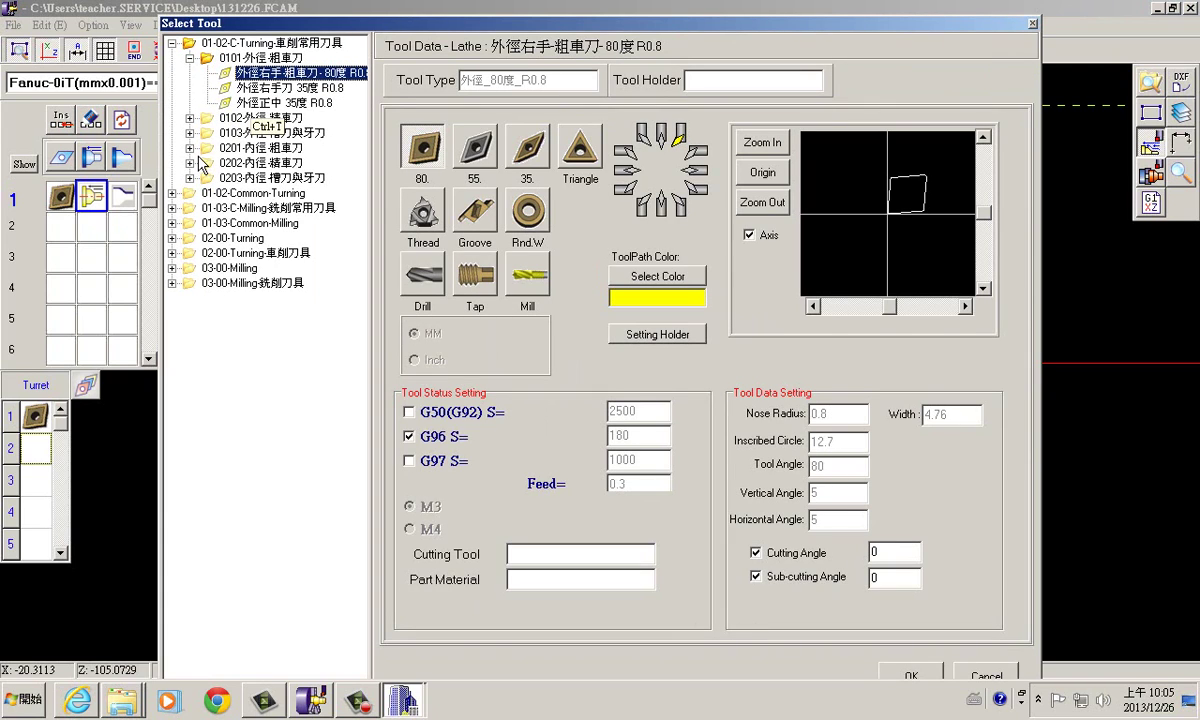
pyautogui.click(197, 152)
pyautogui.click(285, 162)
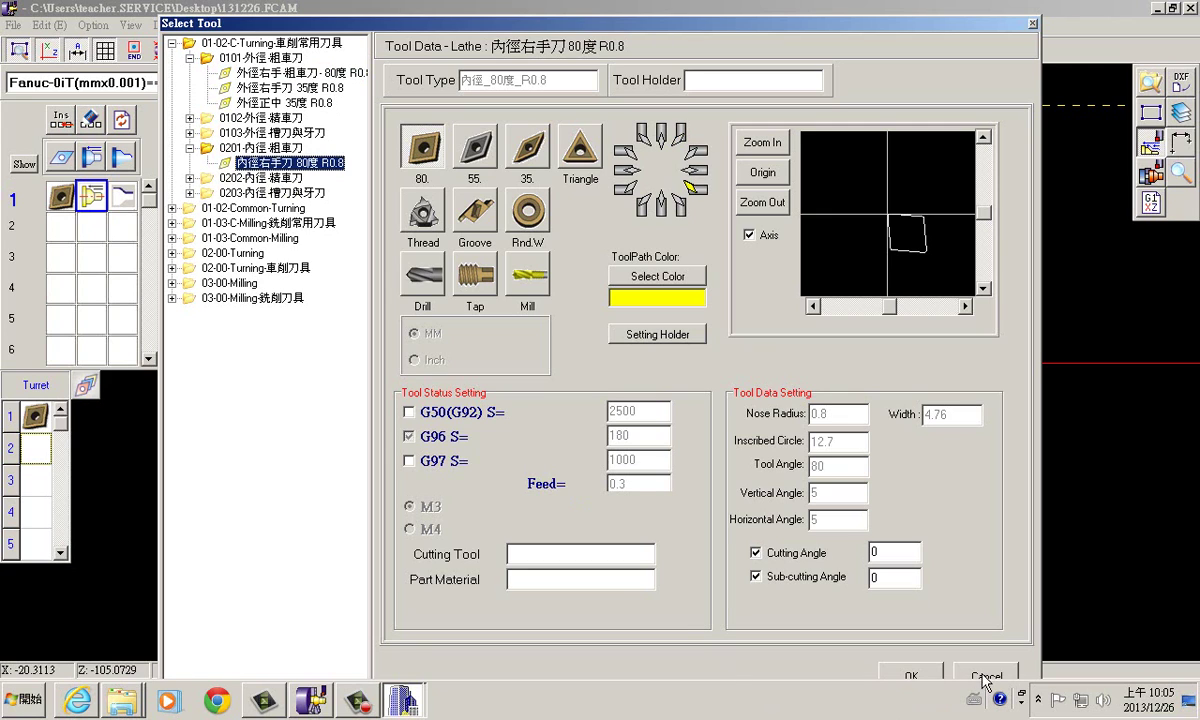
pyautogui.click(924, 683)
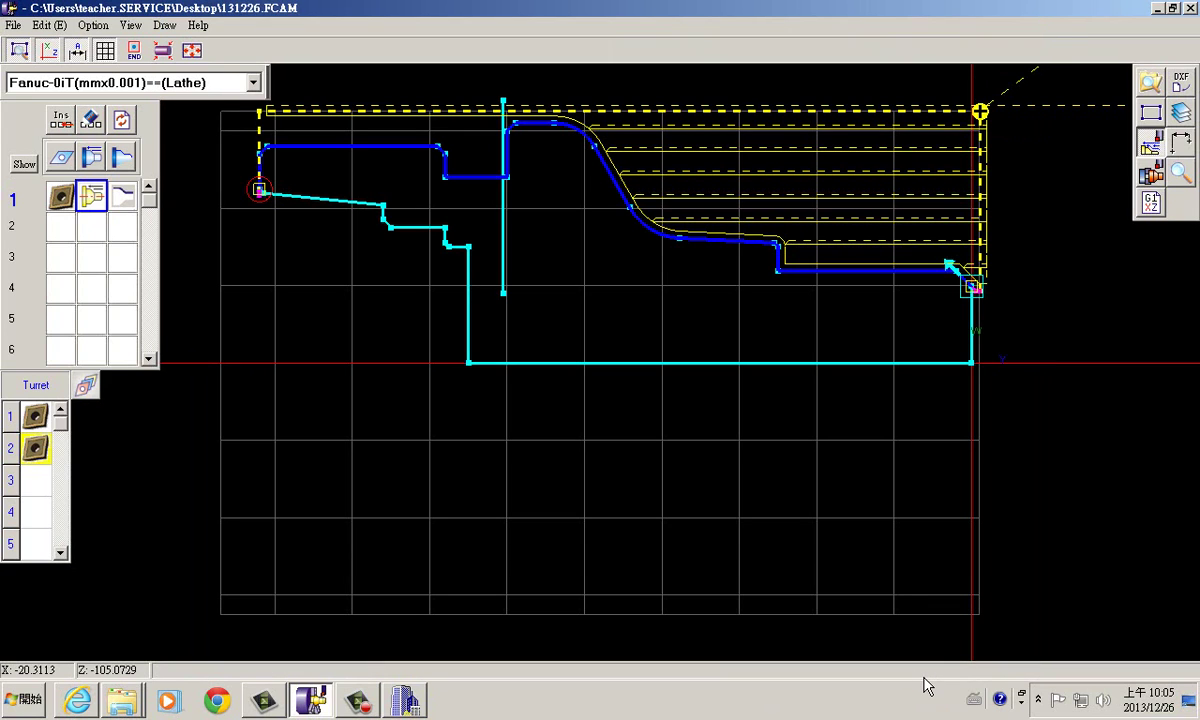
# Step: Replace the tool in turret station 2 with Internal Right-Side A80 R0.8 from the 01-02-Common-Turning library
pyautogui.click(48, 460)
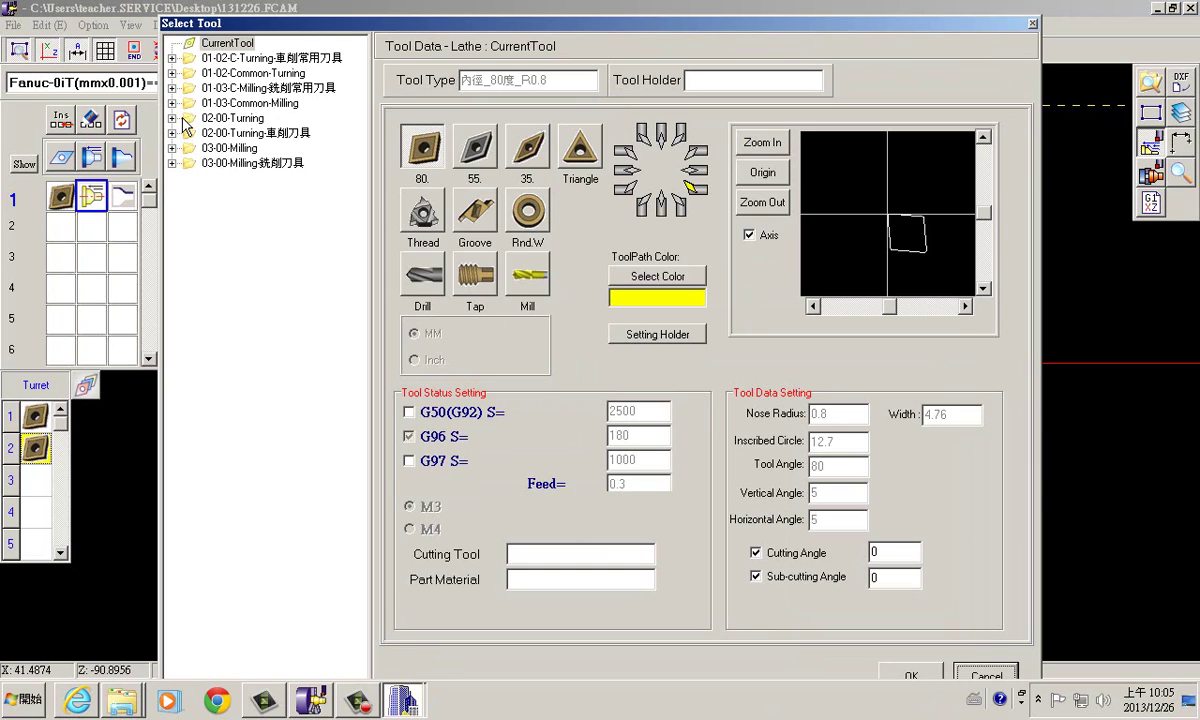
pyautogui.click(171, 74)
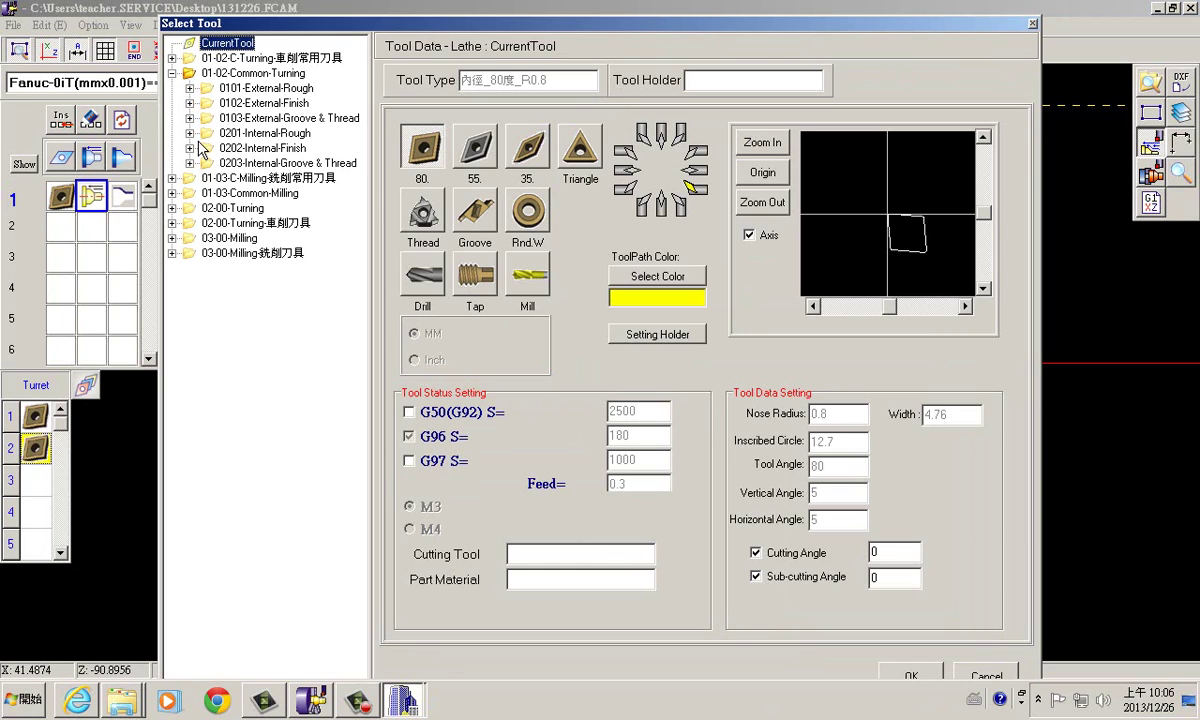
pyautogui.click(190, 133)
pyautogui.click(263, 149)
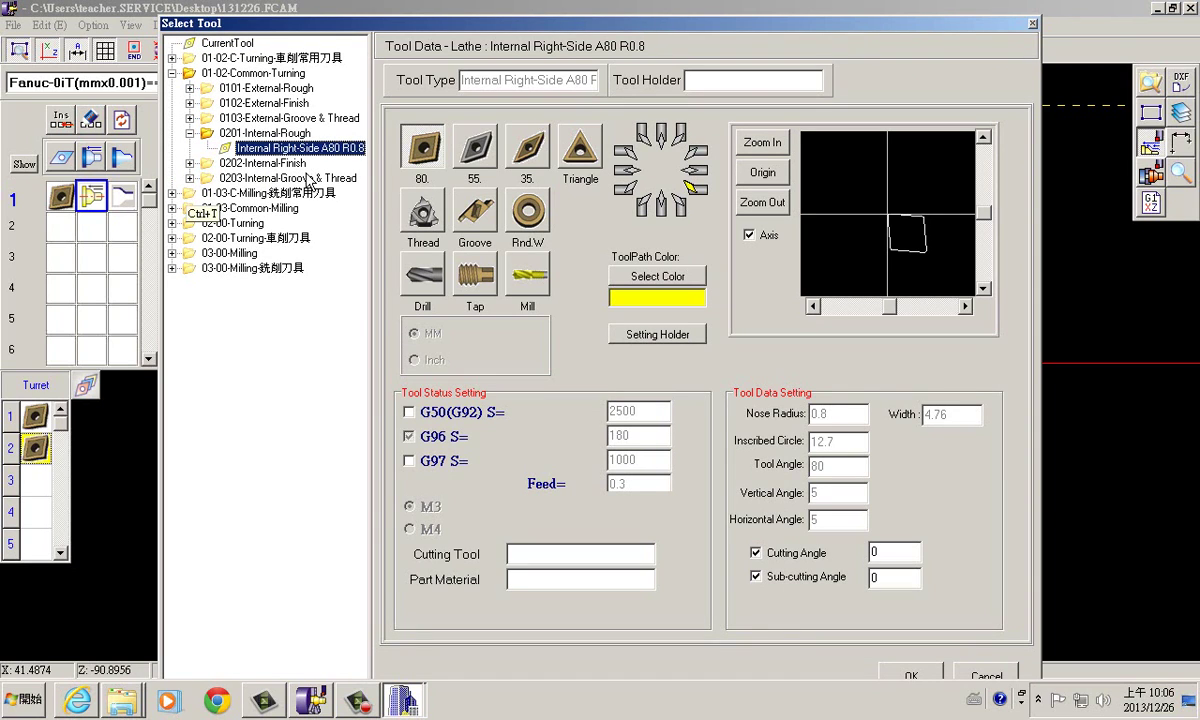
pyautogui.click(922, 679)
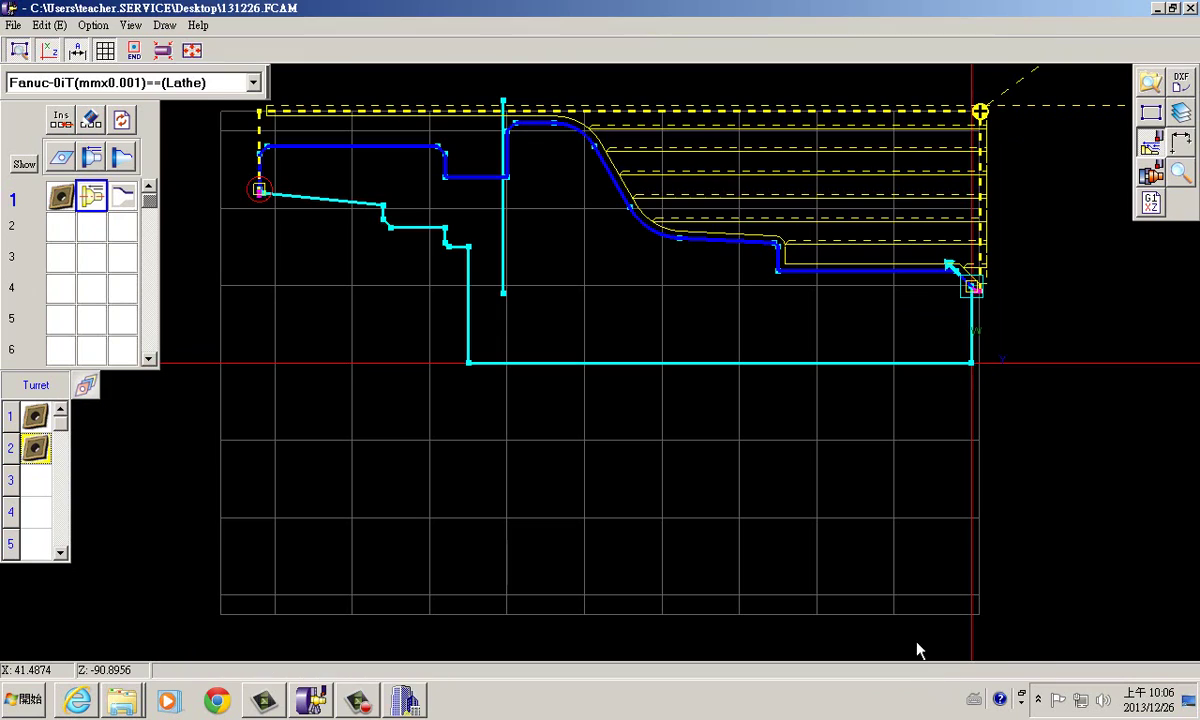
# Step: Assign the station 2 tool to operation 2 as Finish 01.External (R to L), keeping the default finish settings
pyautogui.click(62, 235)
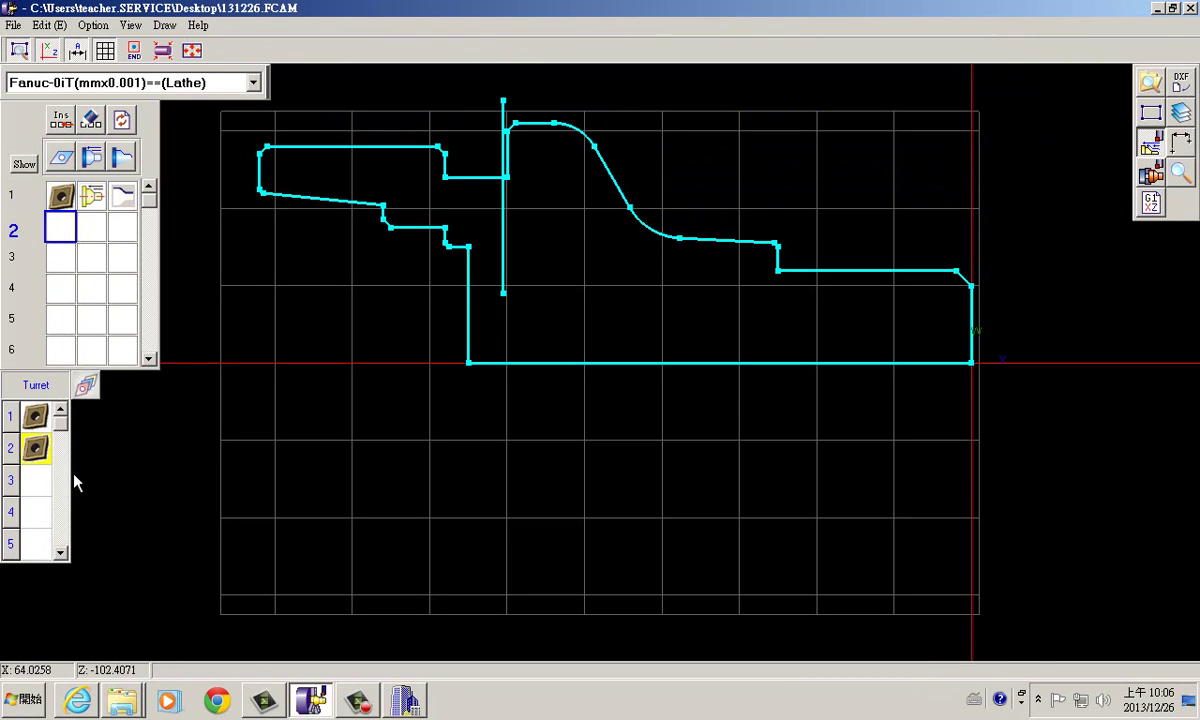
pyautogui.doubleClick(35, 448)
pyautogui.doubleClick(91, 228)
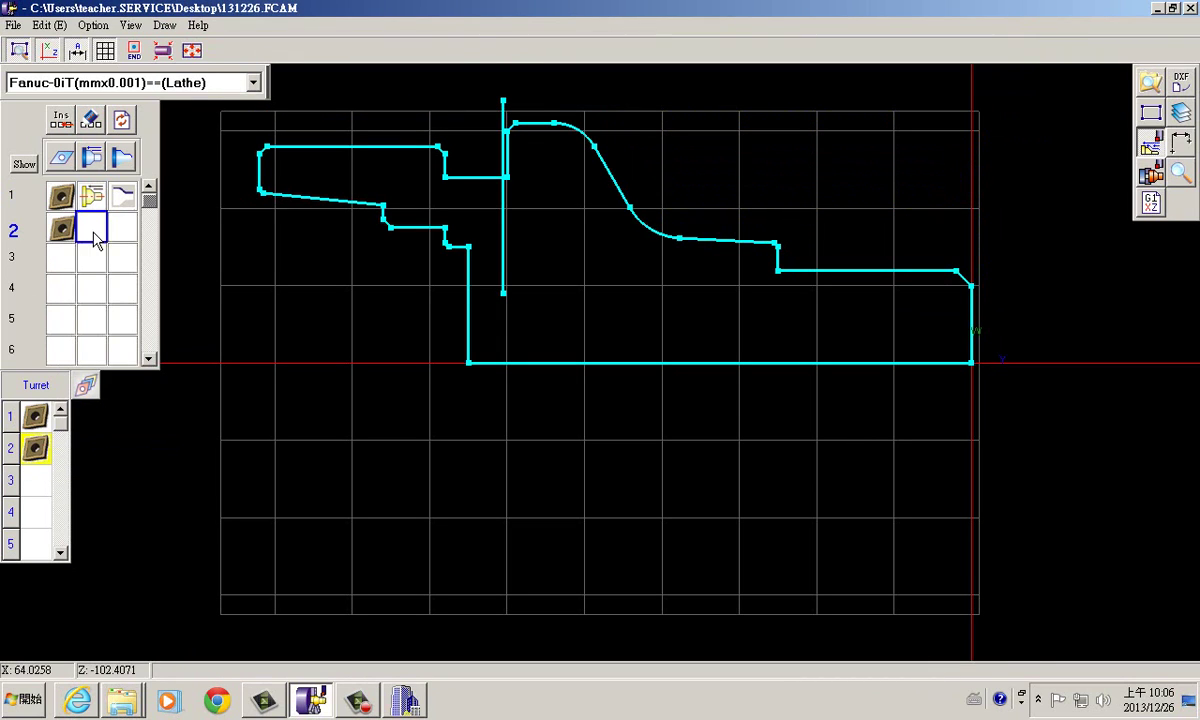
pyautogui.click(318, 220)
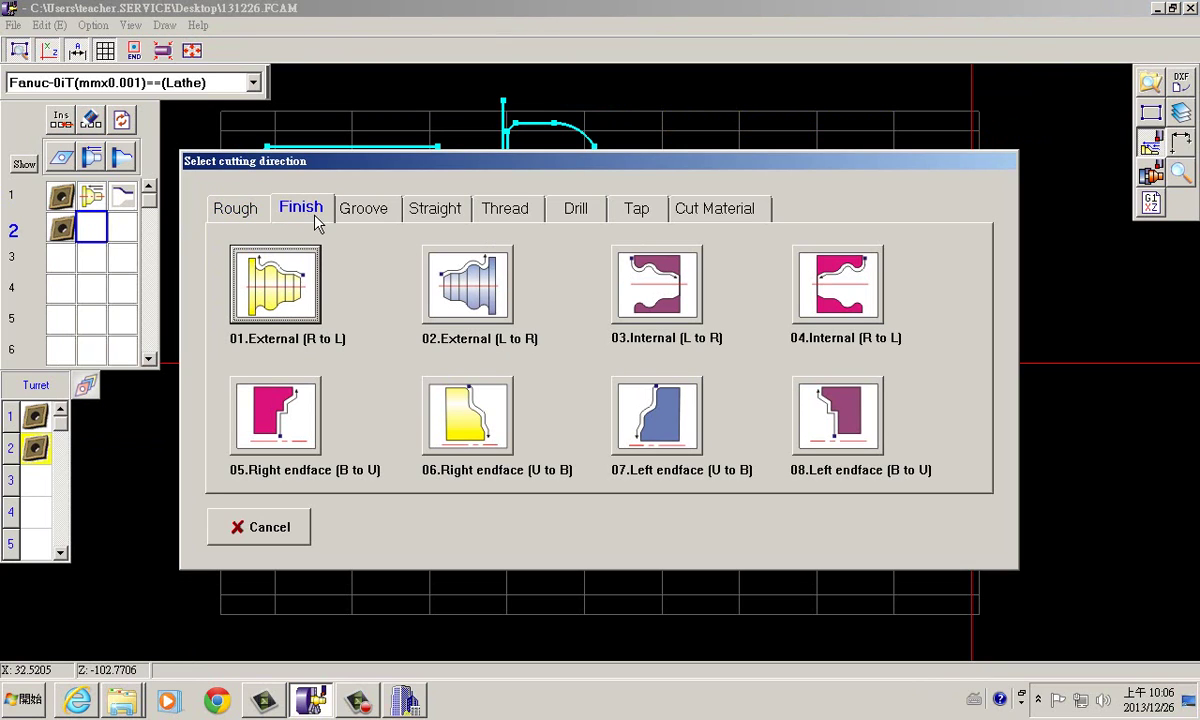
pyautogui.click(275, 285)
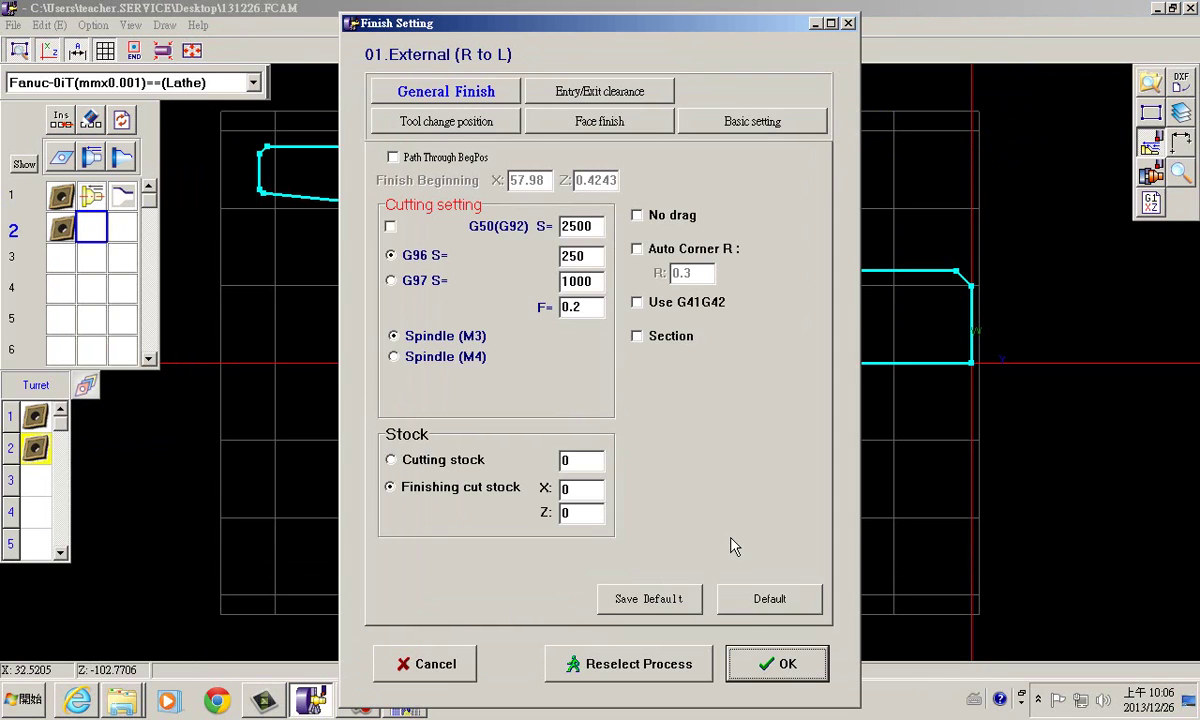
pyautogui.click(760, 678)
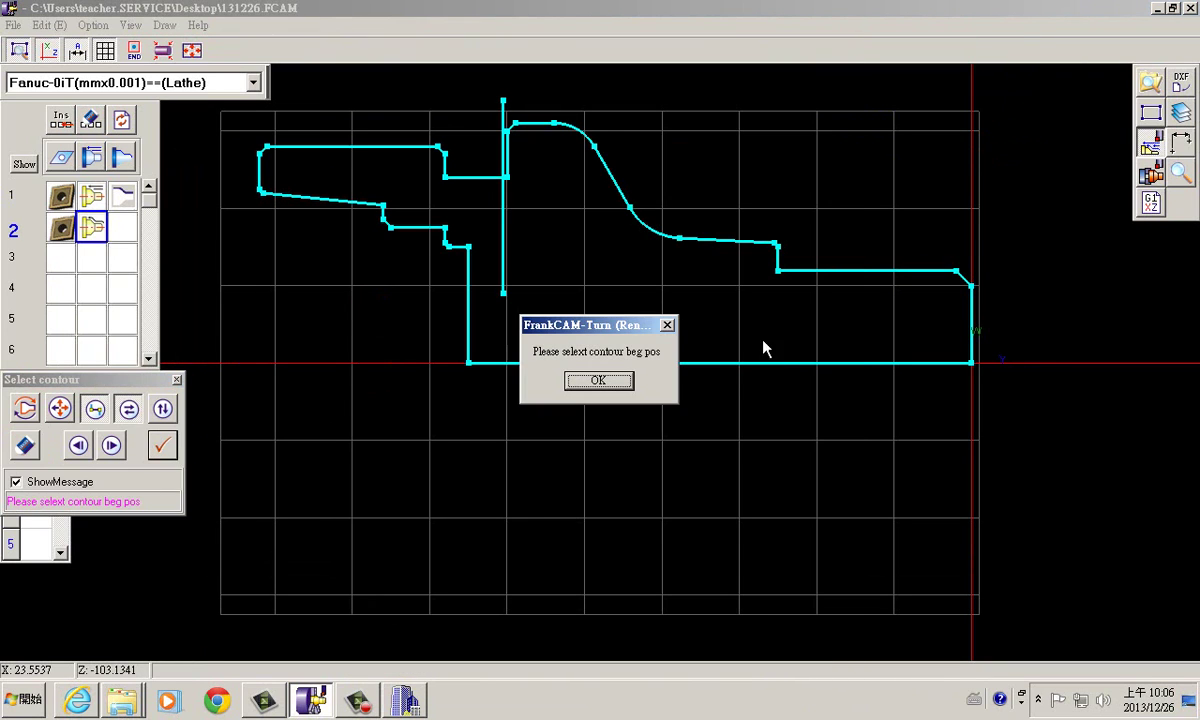
# Step: Define the finishing contour from the front-face chamfer along the whole outer profile to the rear end and create its toolpath
pyautogui.click(600, 381)
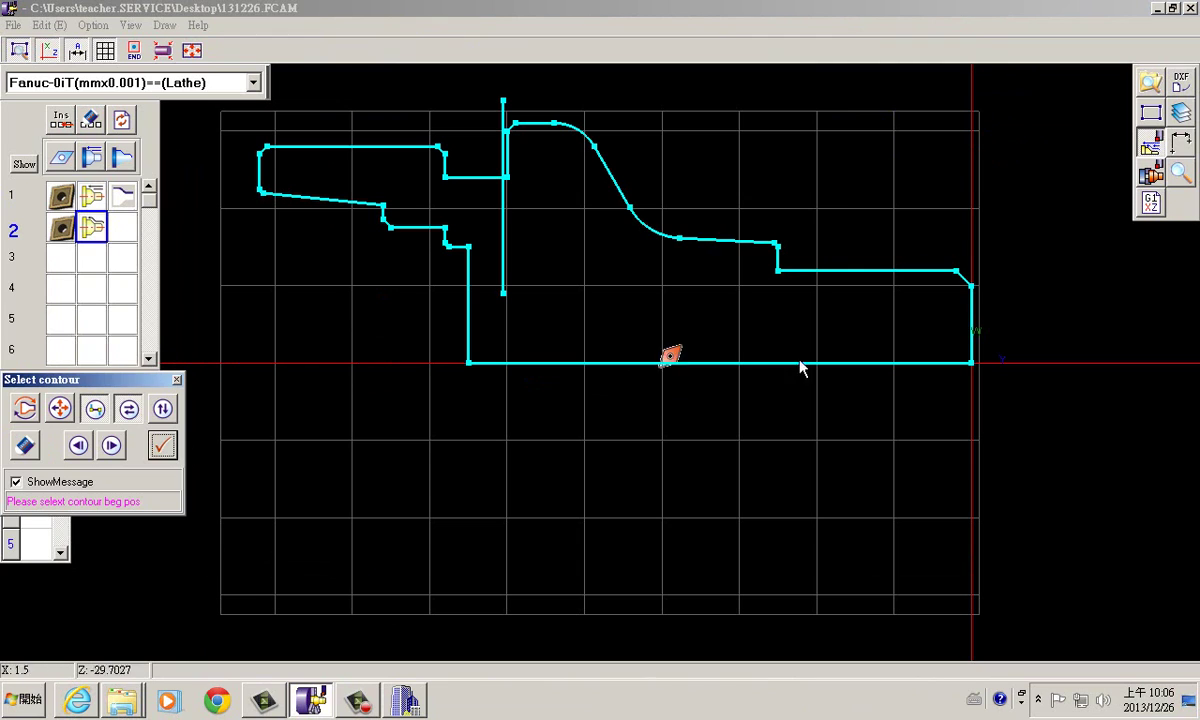
pyautogui.click(983, 304)
pyautogui.click(598, 381)
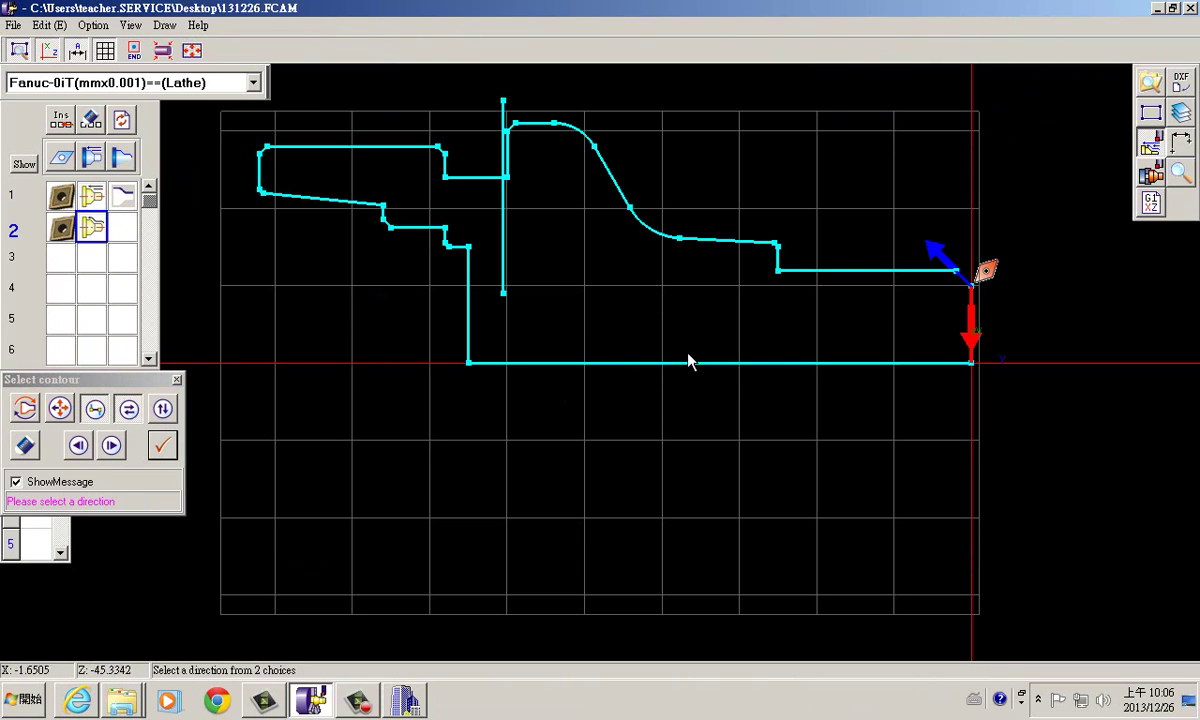
pyautogui.click(941, 258)
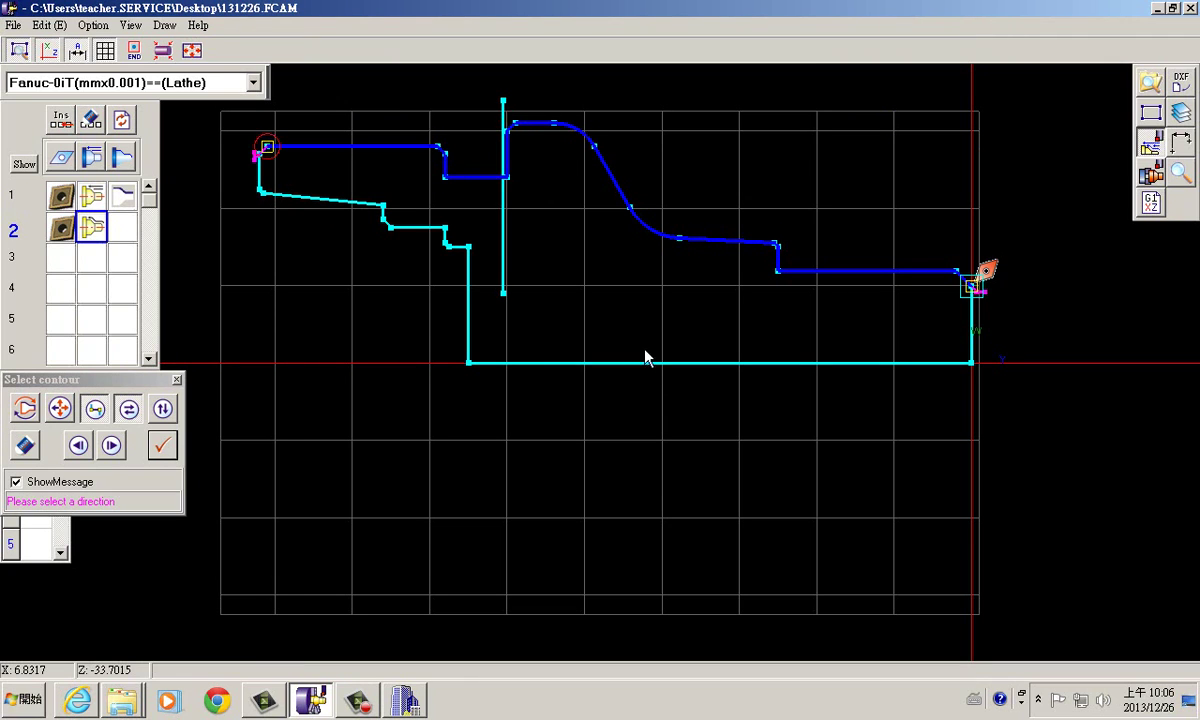
pyautogui.click(162, 446)
pyautogui.click(597, 384)
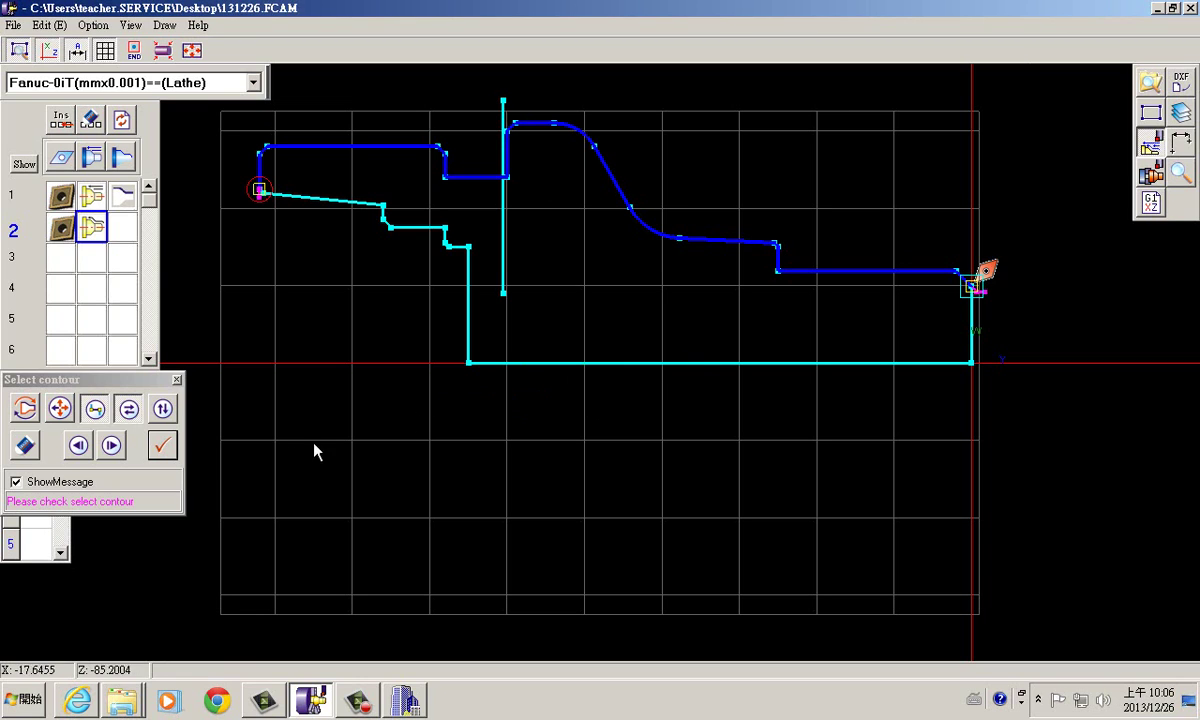
pyautogui.click(162, 445)
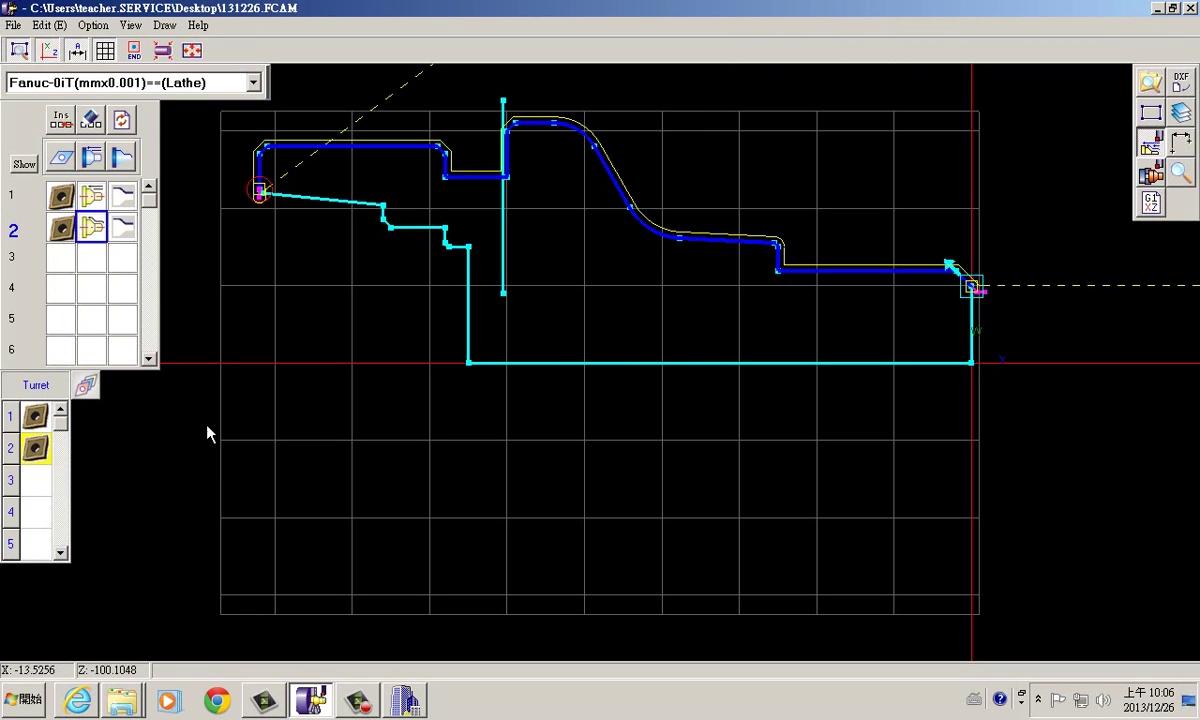
# Step: Run the cutting simulation of the turning program, switch it to a three-dimensional viewpoint, and exit the simulator
pyautogui.click(1147, 205)
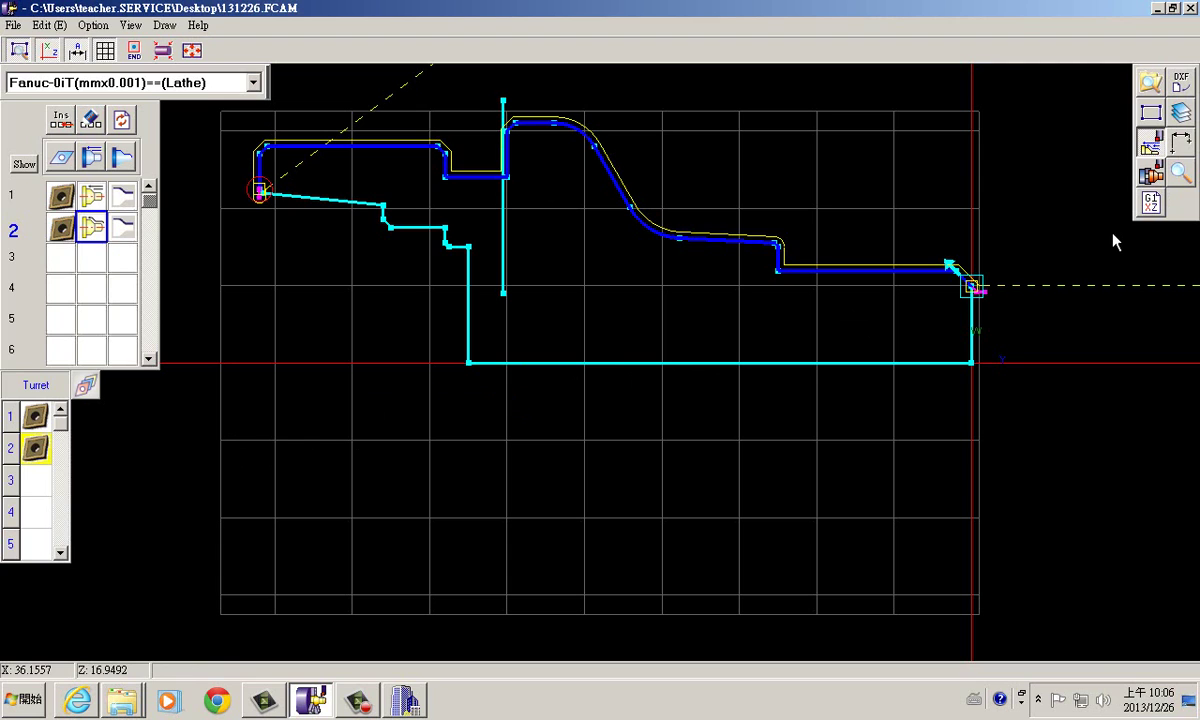
pyautogui.press('Return')
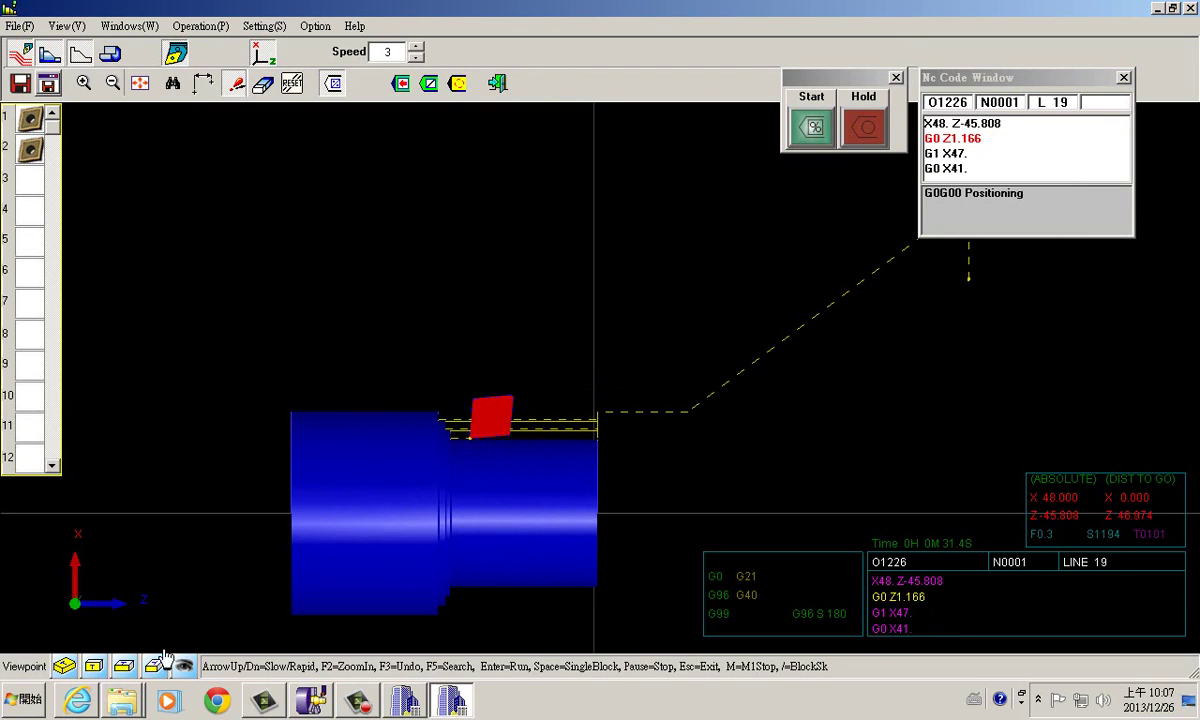
pyautogui.click(96, 668)
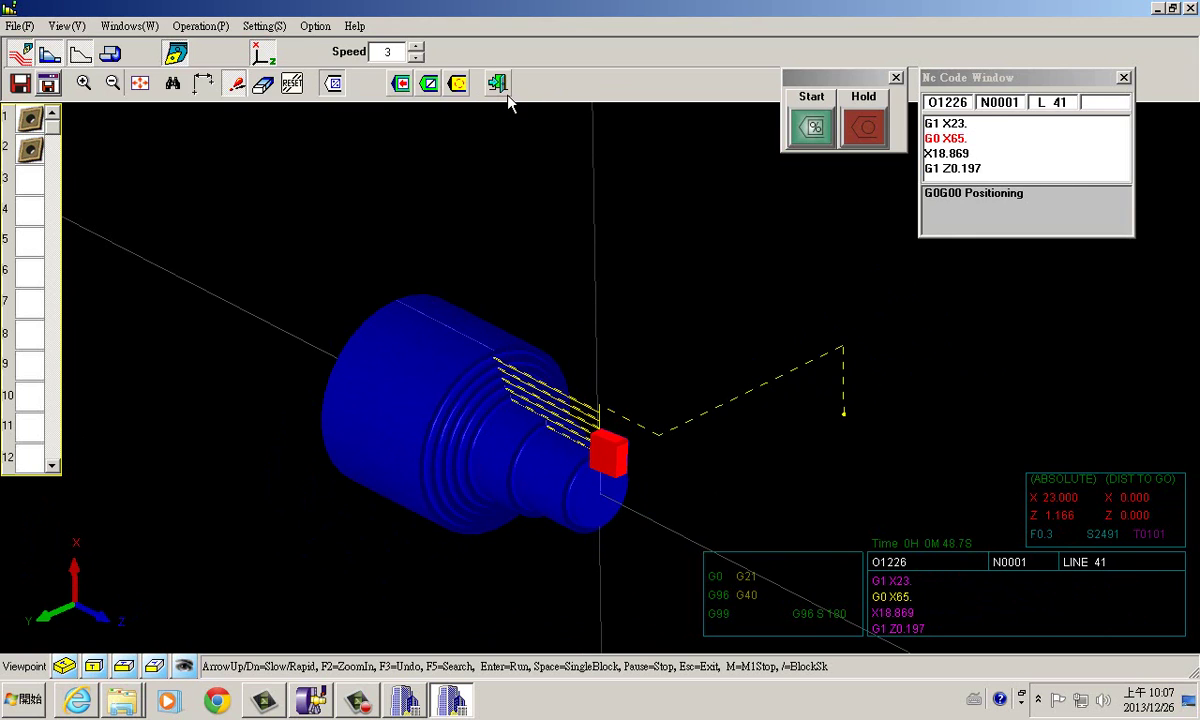
pyautogui.click(508, 98)
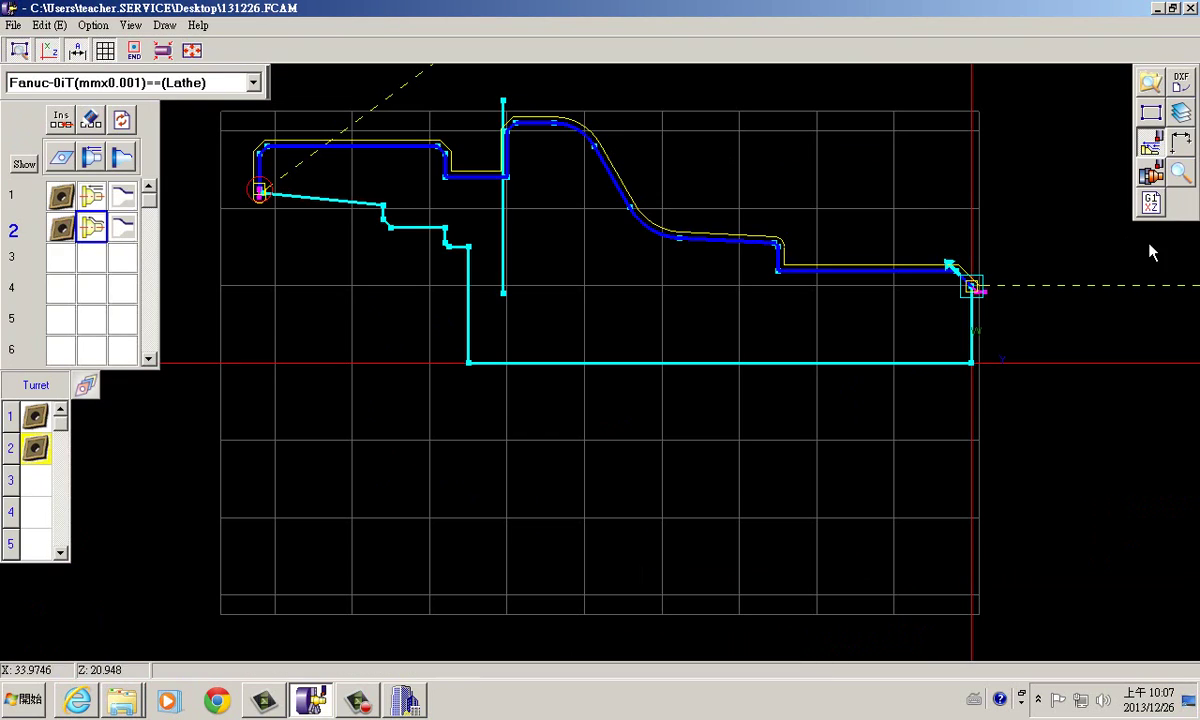
# Step: Generate CNC program number 1226 with simple numbering for both external operations and look through its code
pyautogui.click(1150, 175)
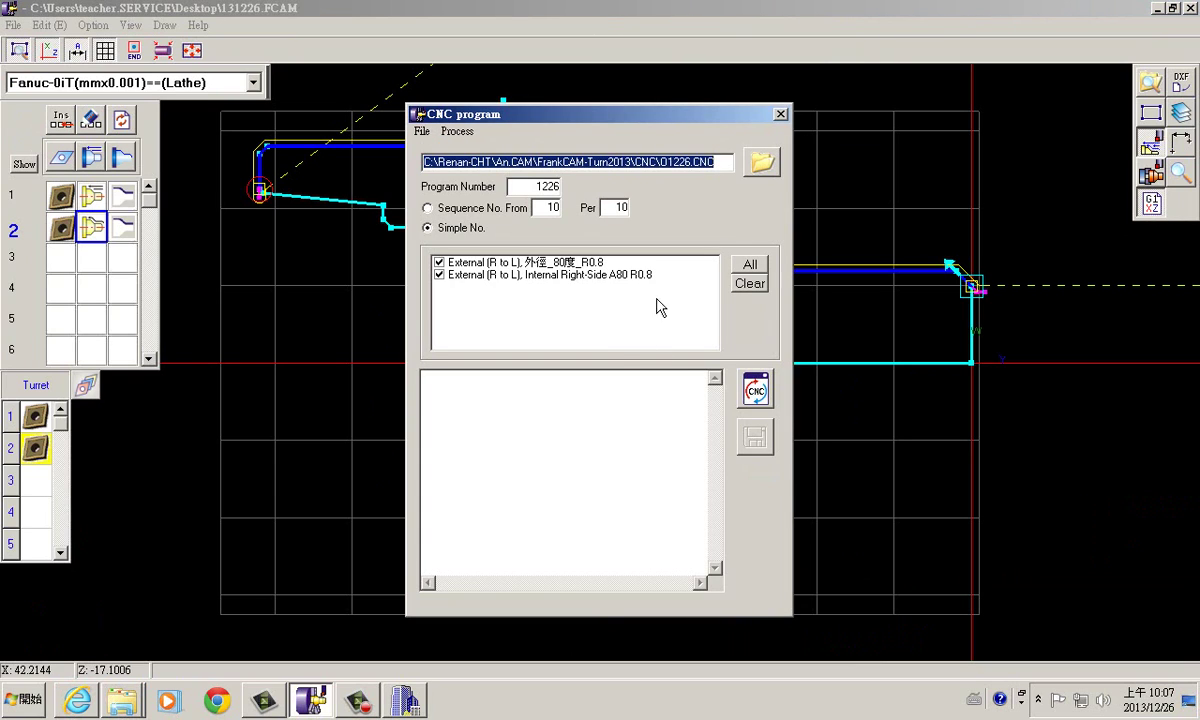
pyautogui.click(756, 391)
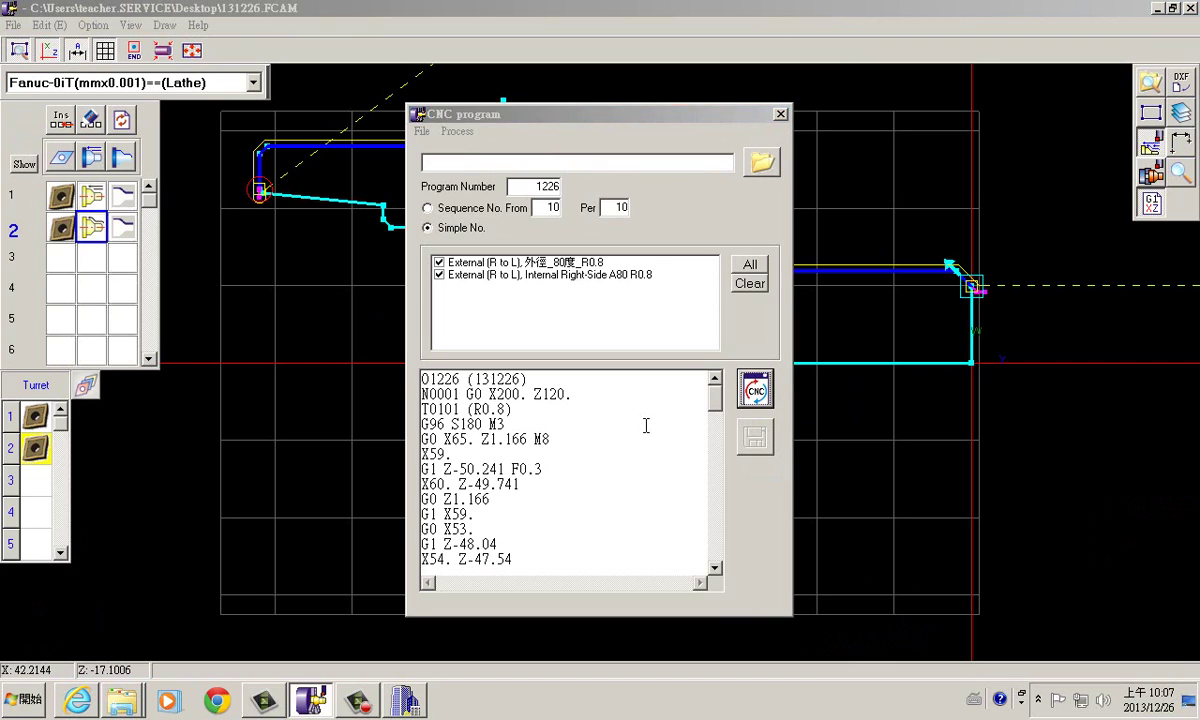
pyautogui.scroll(-4, 644, 424)
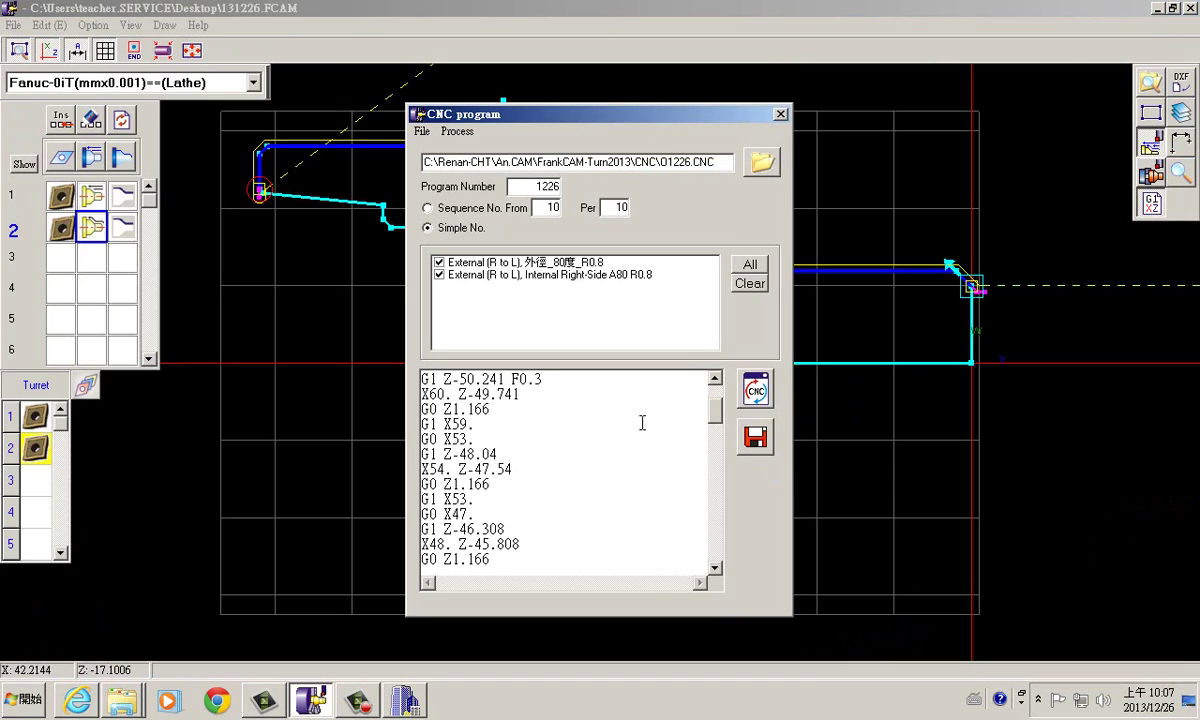
pyautogui.scroll(4, 649, 411)
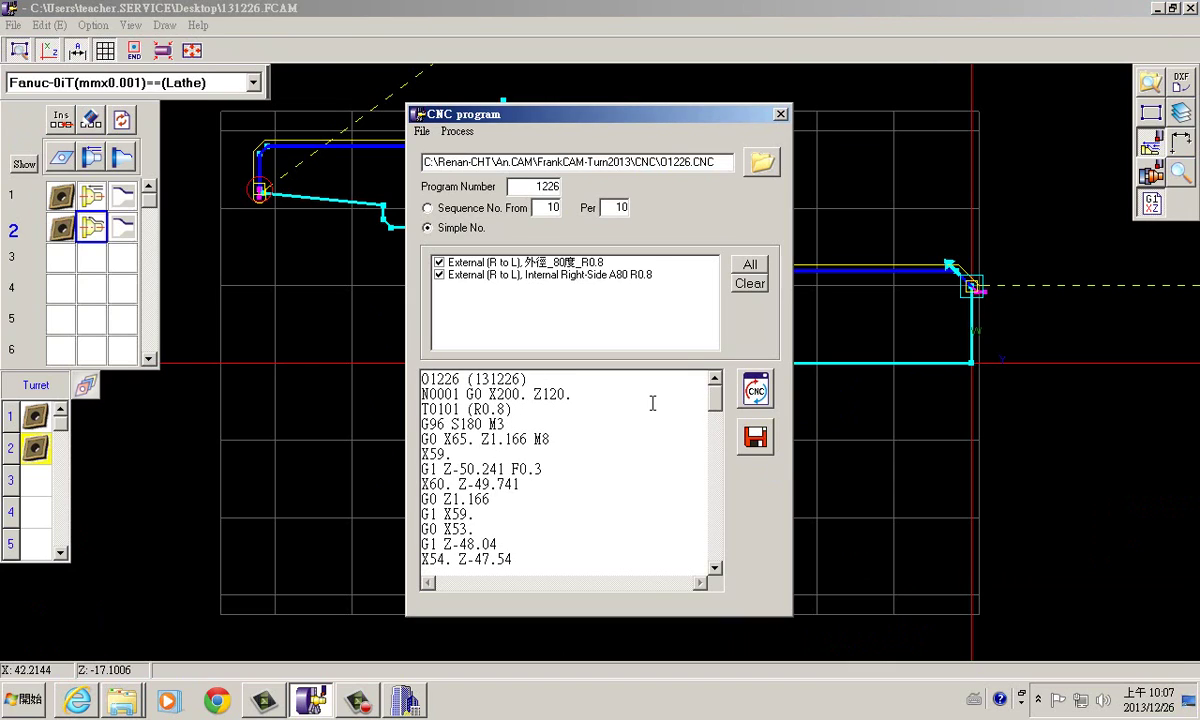